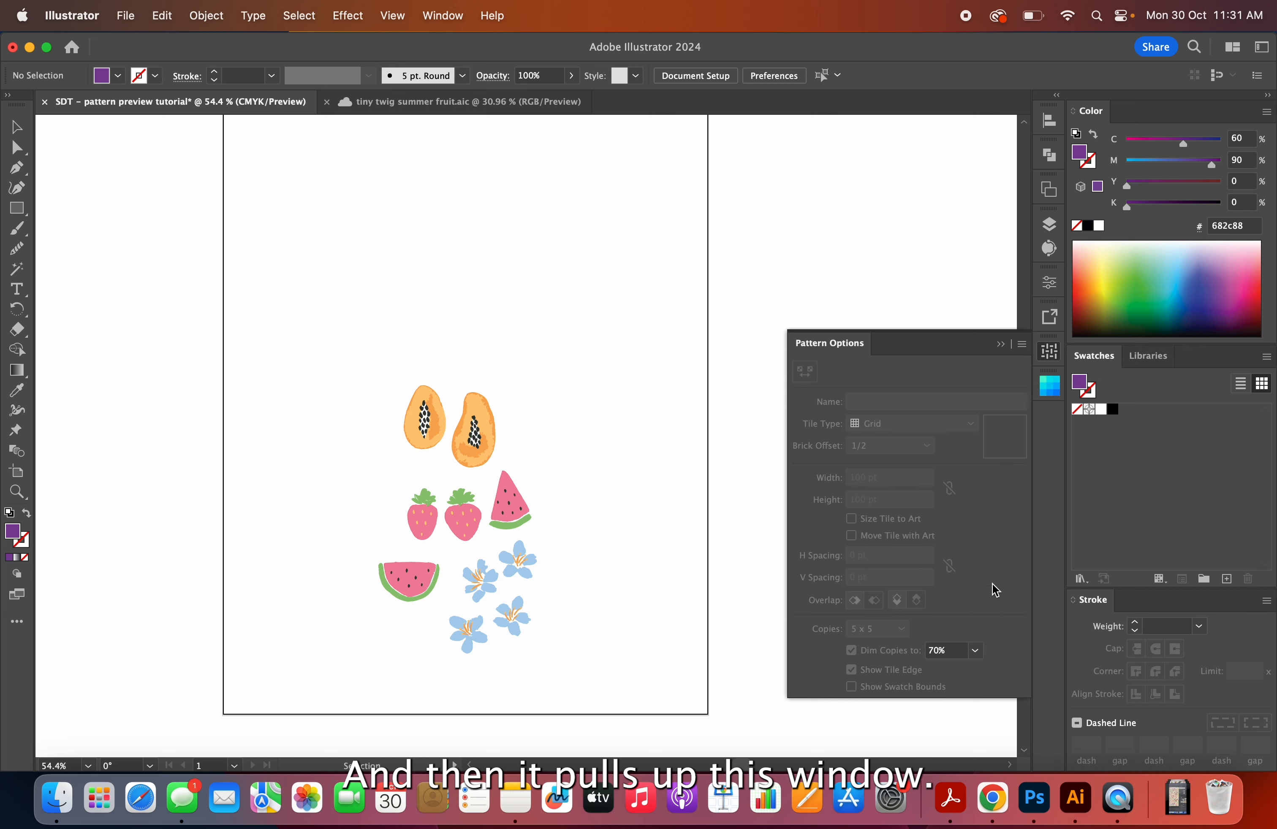
left_click(1001, 345)
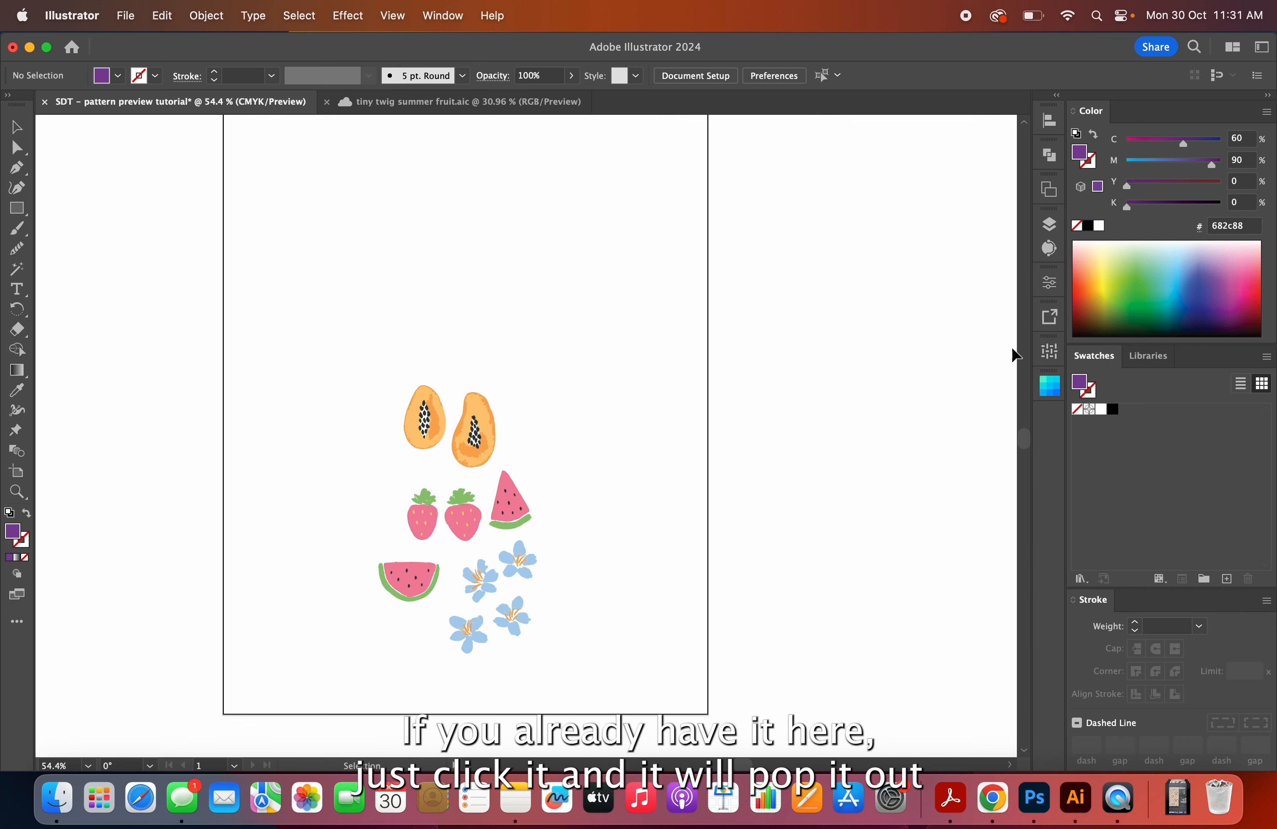
left_click(1051, 352)
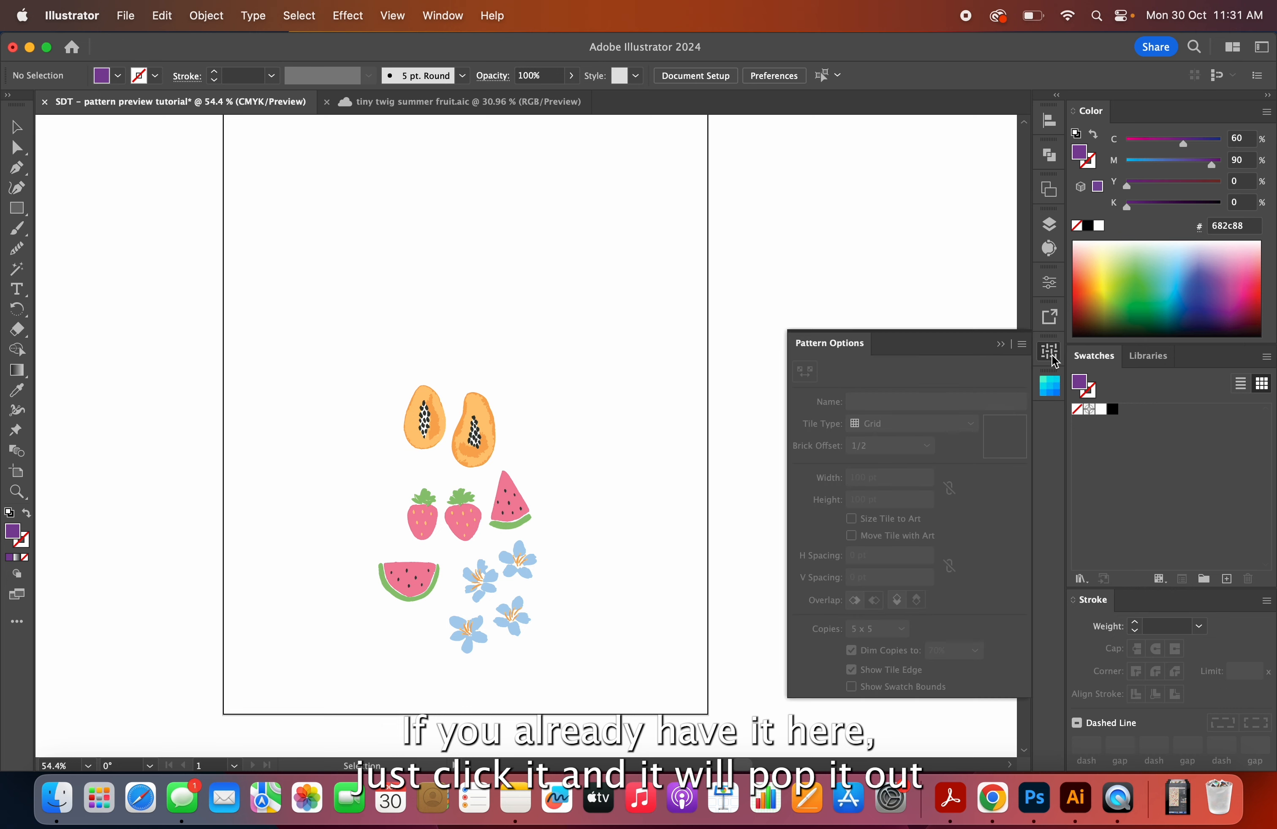
left_click(1023, 345)
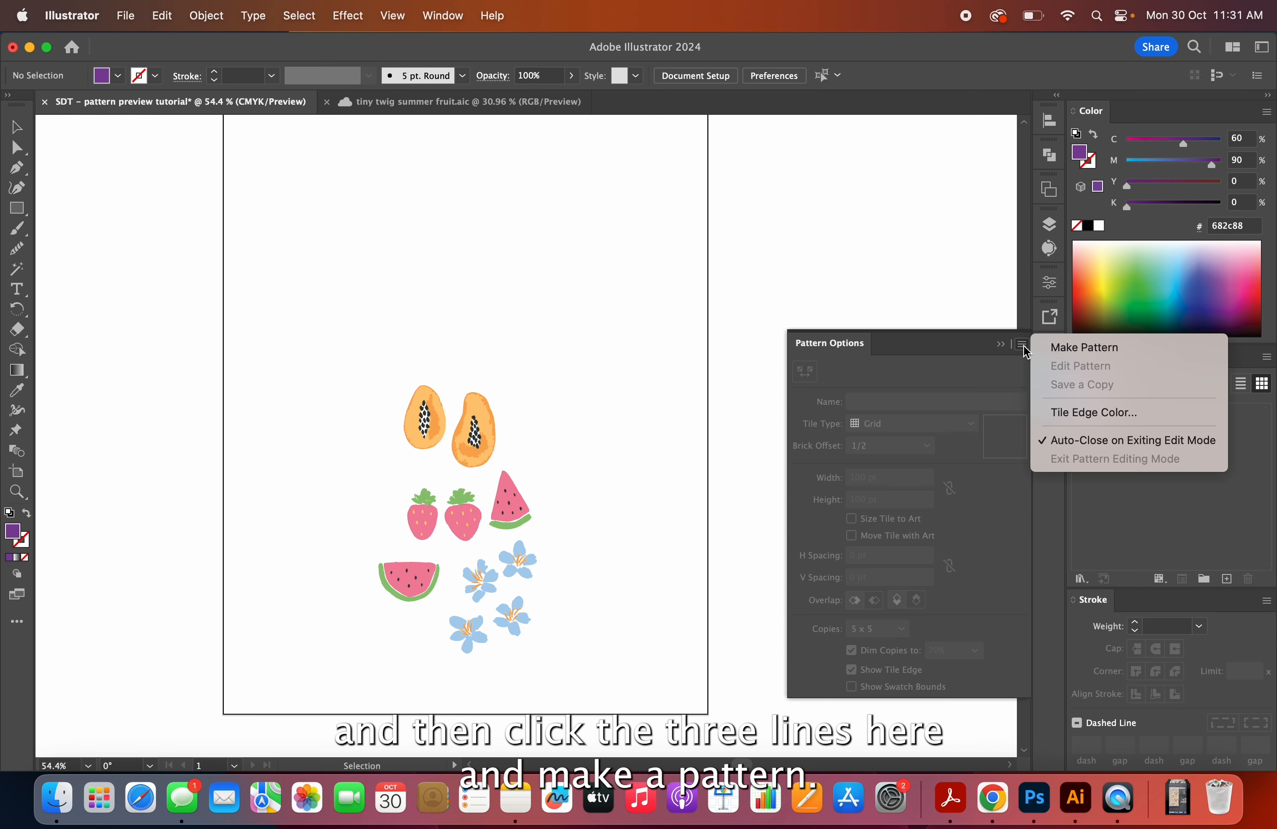
left_click(1067, 348)
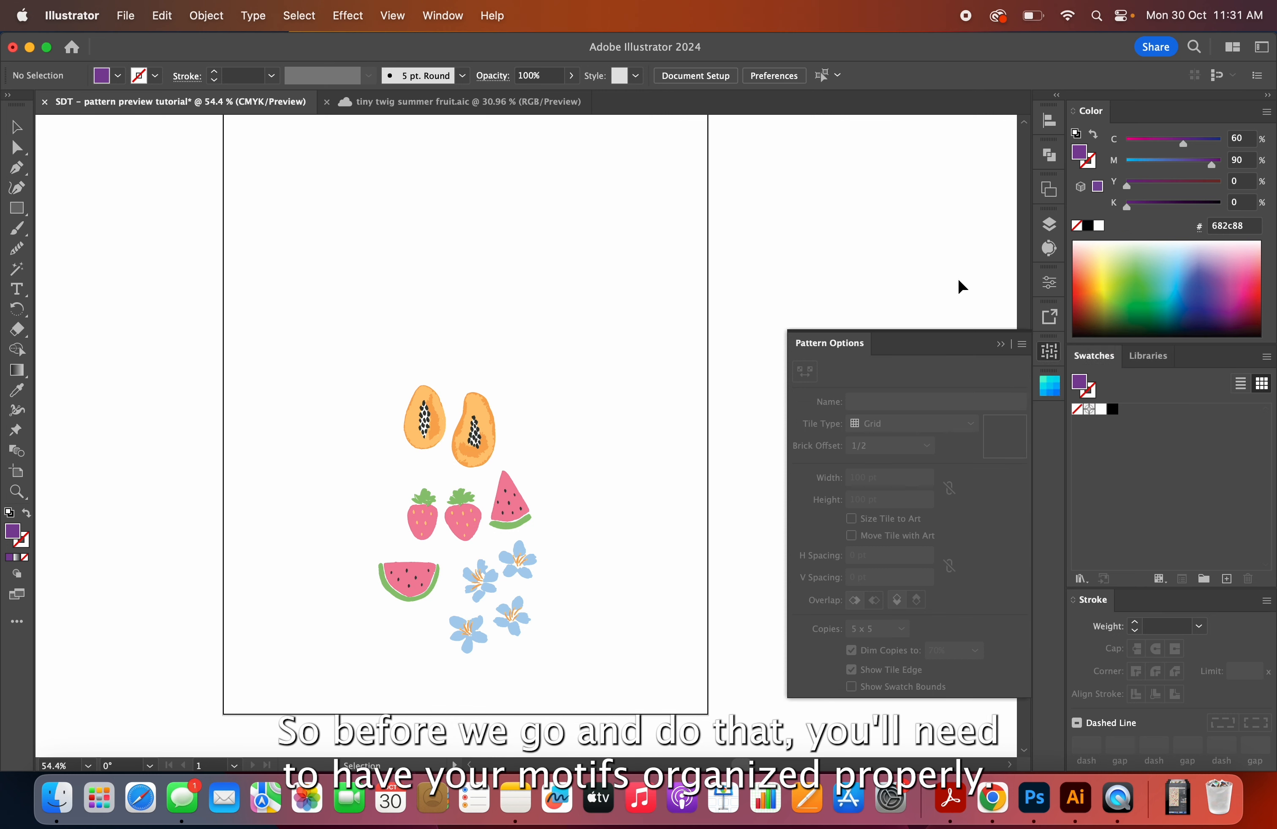
left_click(1001, 345)
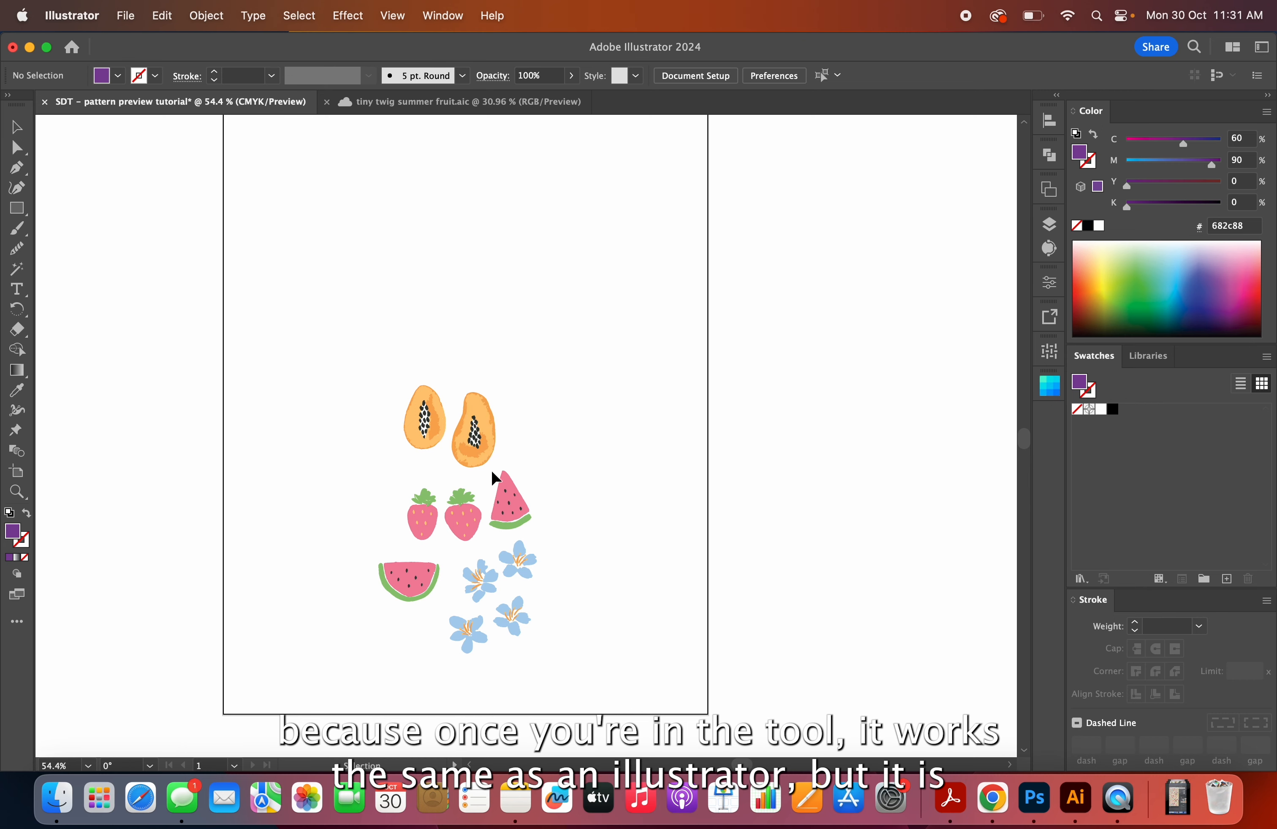
Move the triangular watermelon slice up and away from the strawberries, to the right of the papayas.
scroll(527, 515, "up", 5)
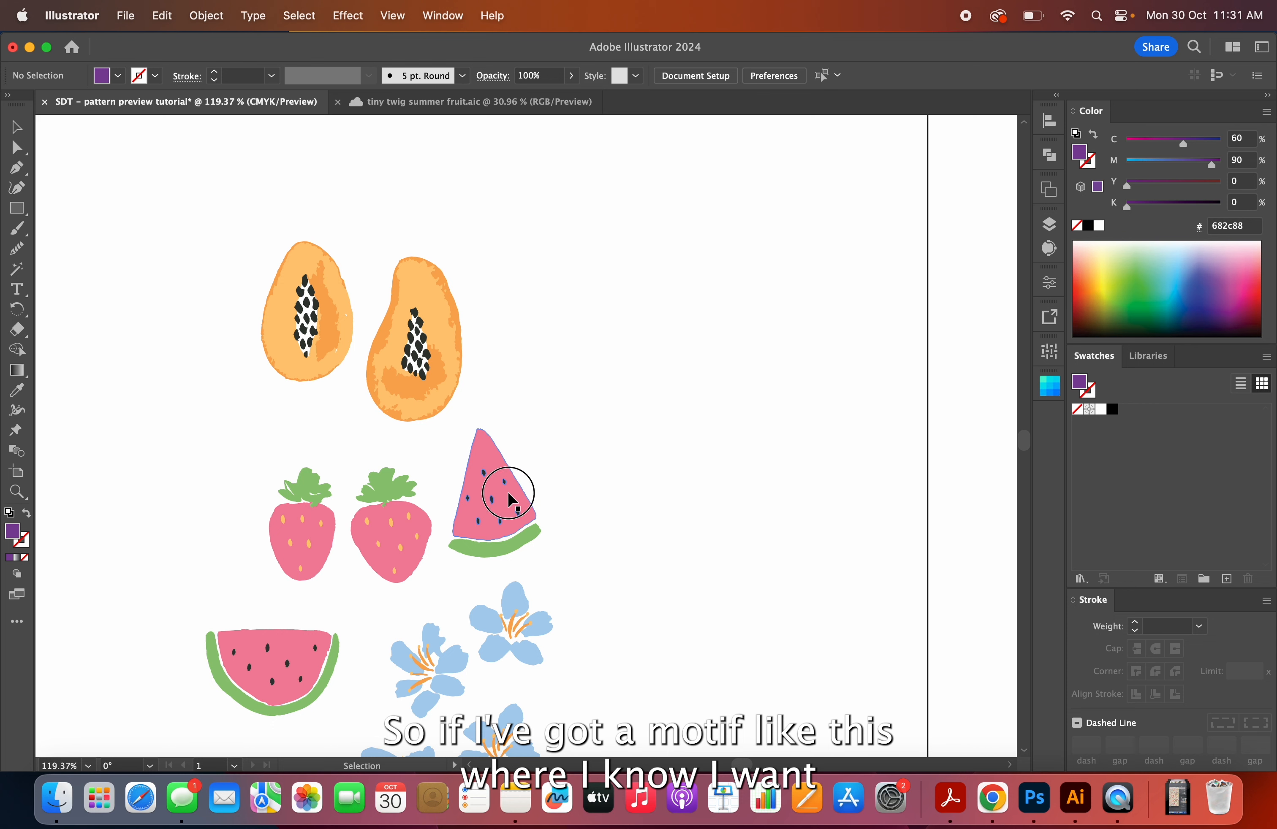
left_click(512, 492)
left_click_drag(512, 492, 617, 386)
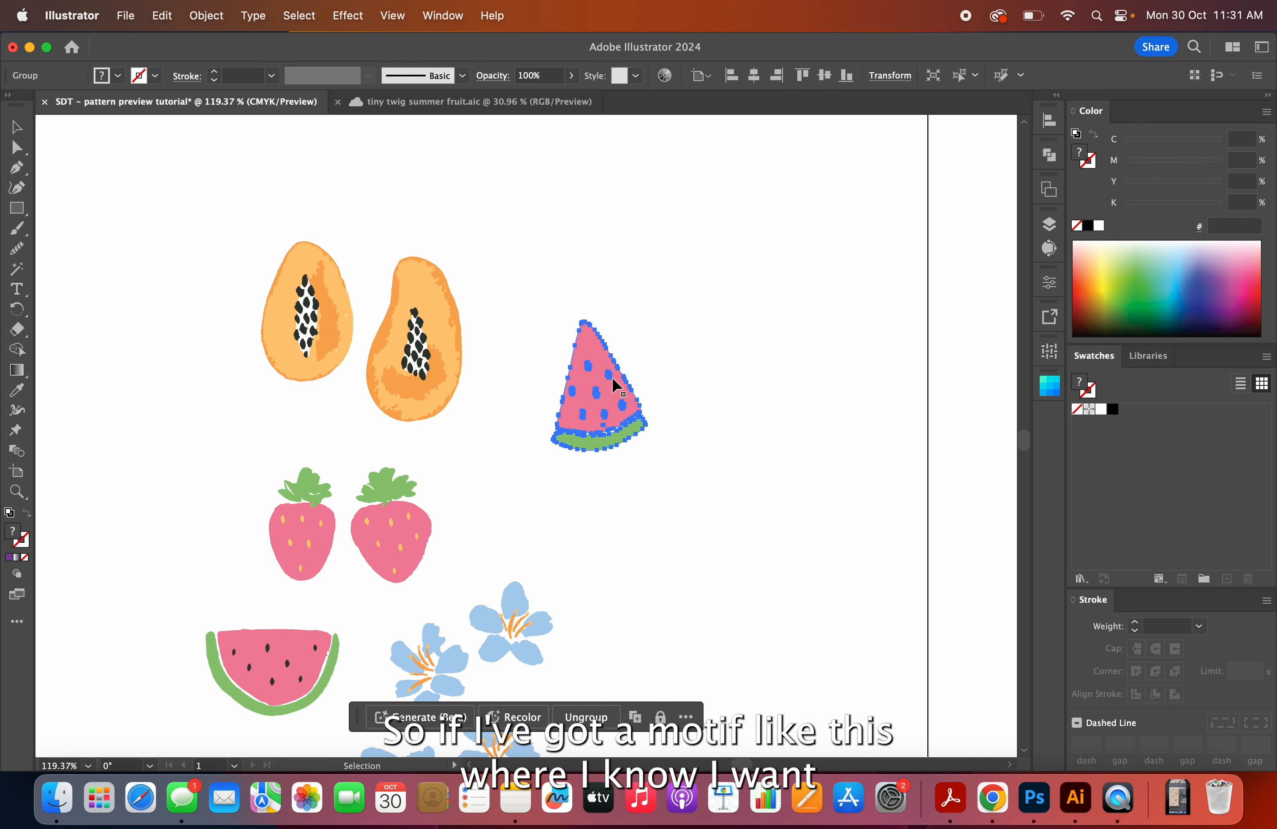
left_click(649, 355)
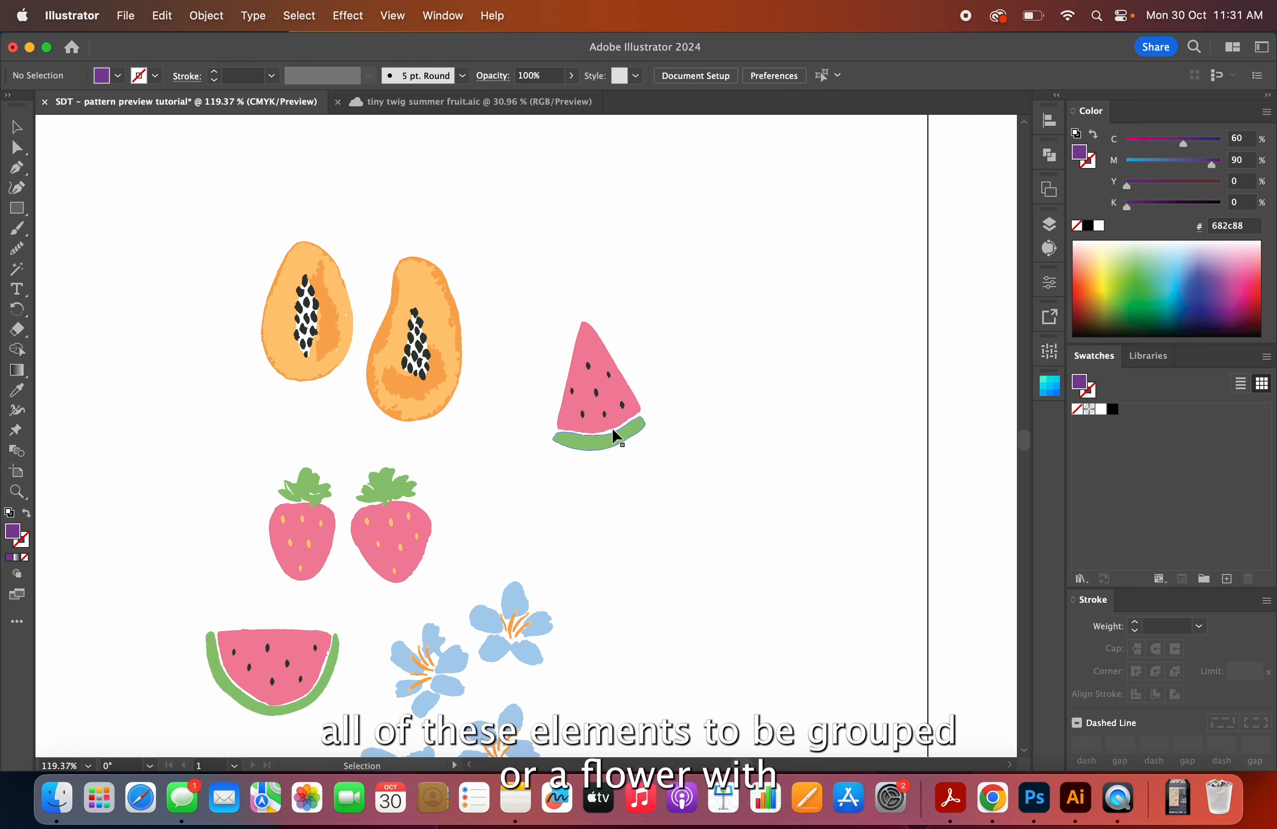
Move the uppermost blue flower out from the flower cluster to the open area below the watermelon slice.
scroll(494, 555, "down", 3)
scroll(494, 555, "right", 1)
left_click_drag(492, 539, 584, 495)
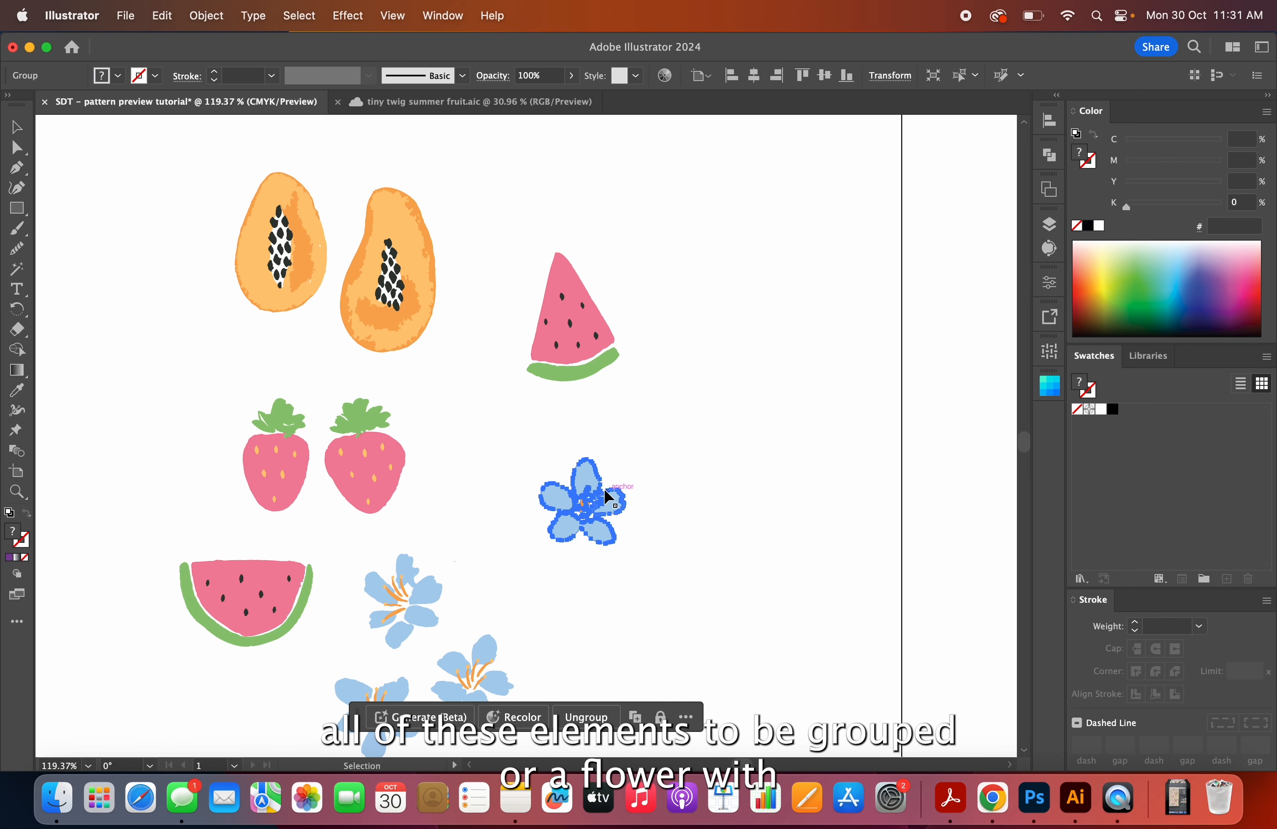
left_click(674, 473)
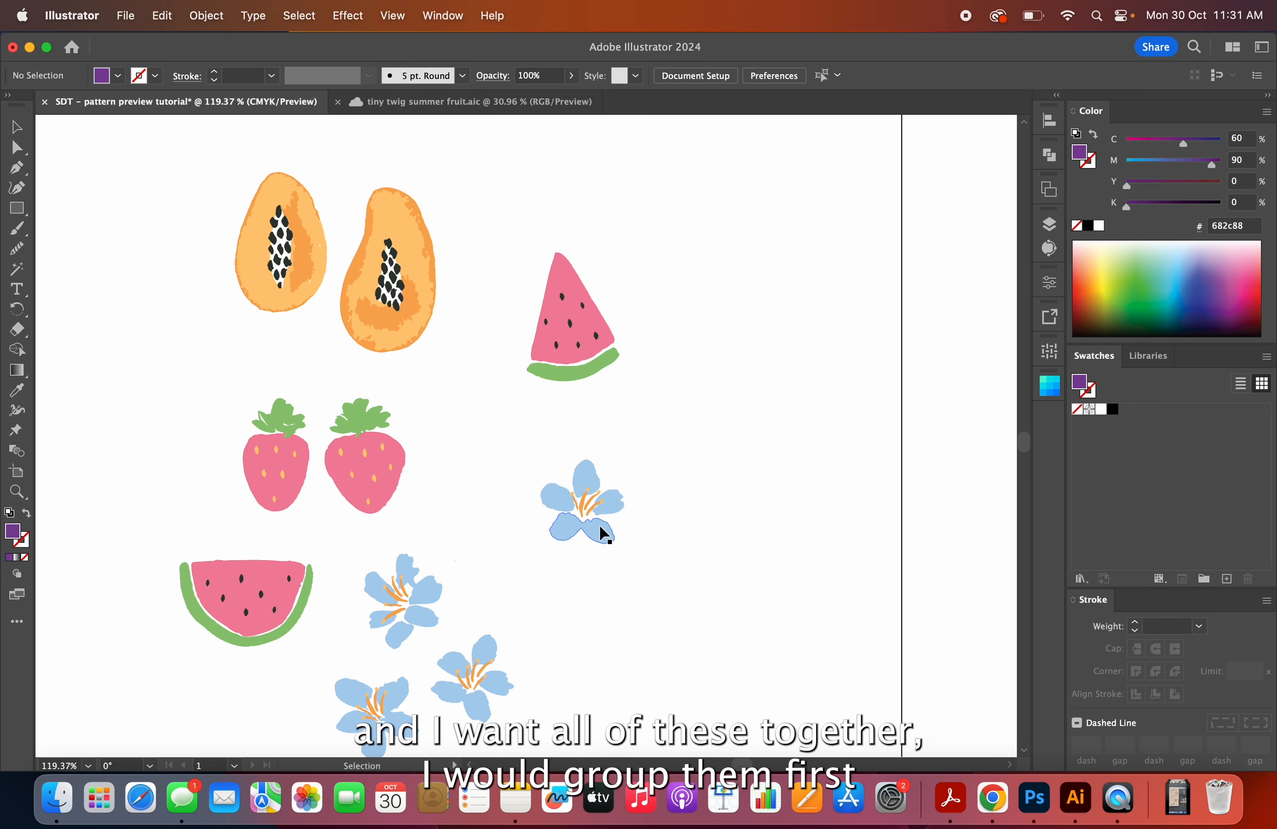
Nudge the left papaya slightly downward.
scroll(442, 344, "down", 5)
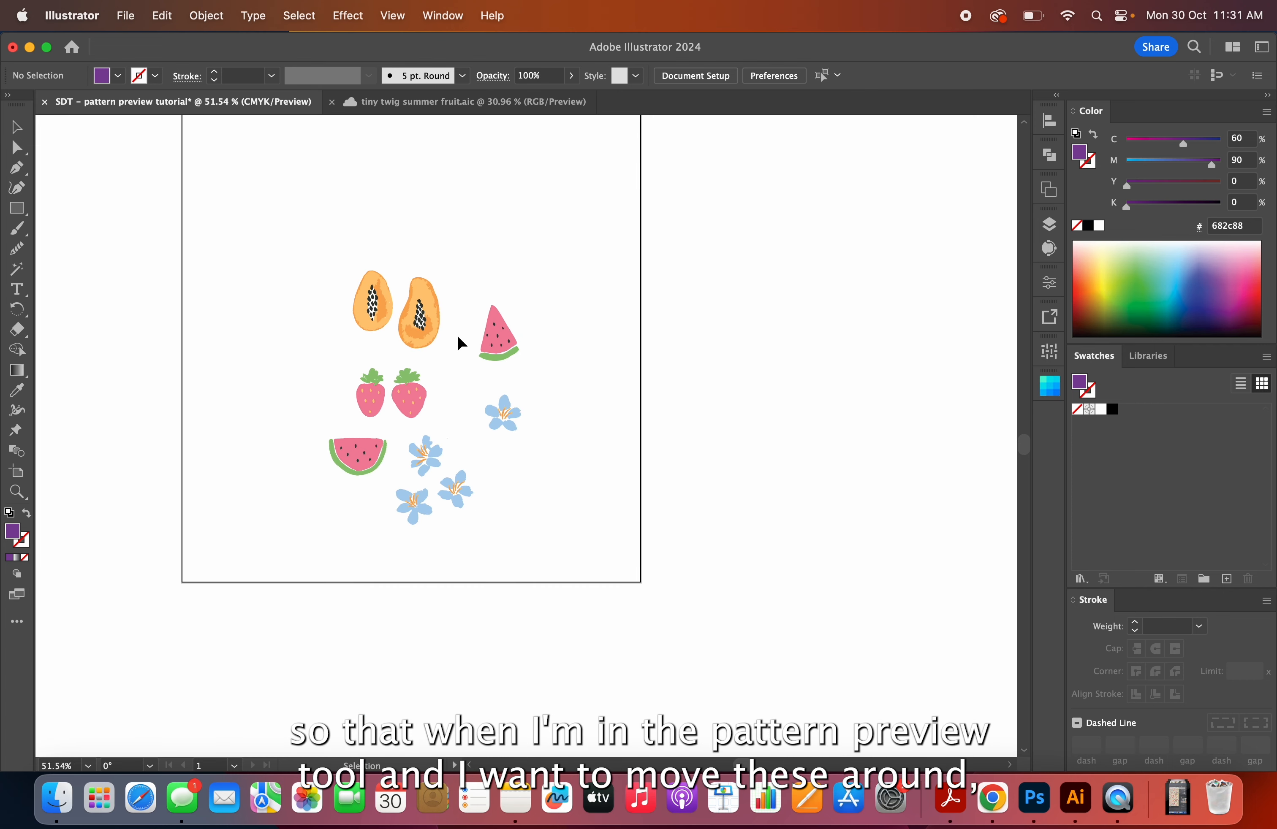
scroll(462, 374, "up", 3)
scroll(462, 374, "left", 2)
left_click_drag(467, 380, 431, 401)
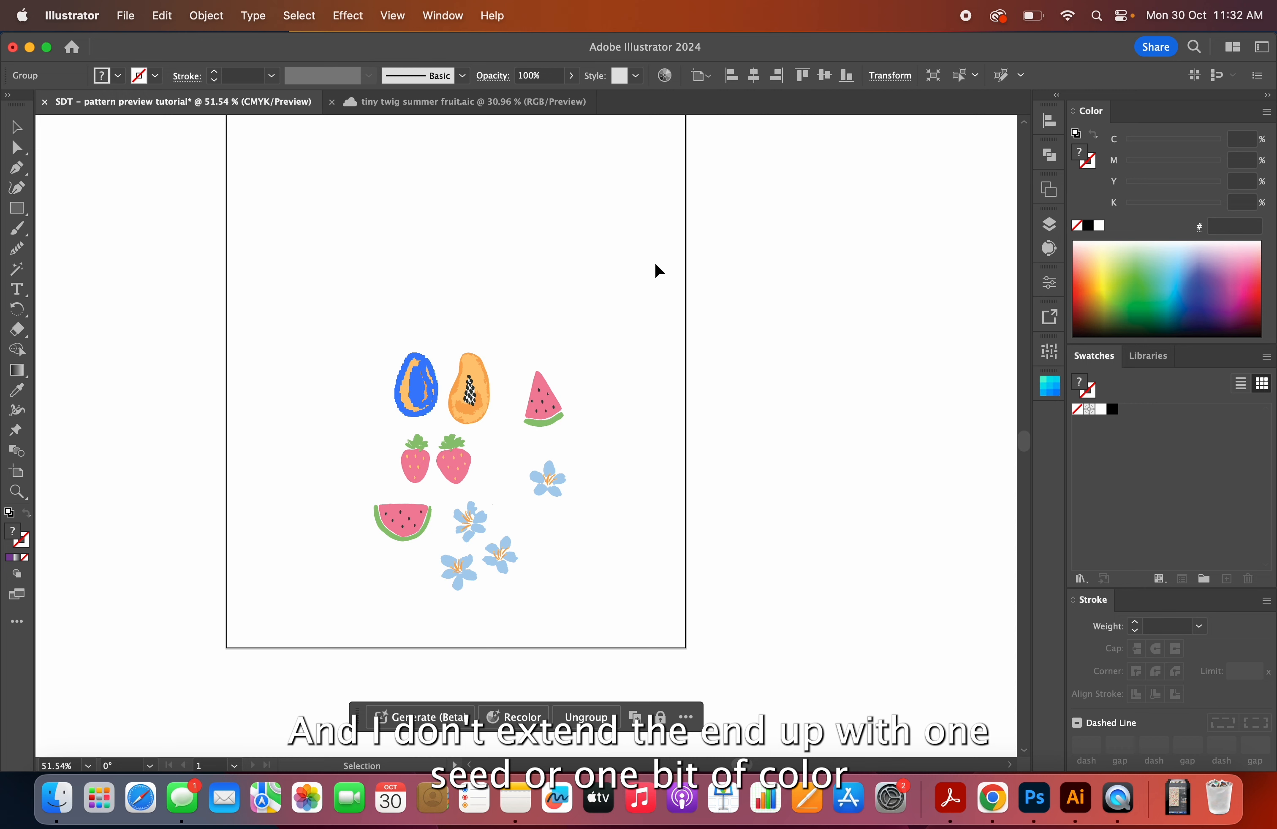
scroll(537, 410, "left", 3)
scroll(537, 410, "down", 1)
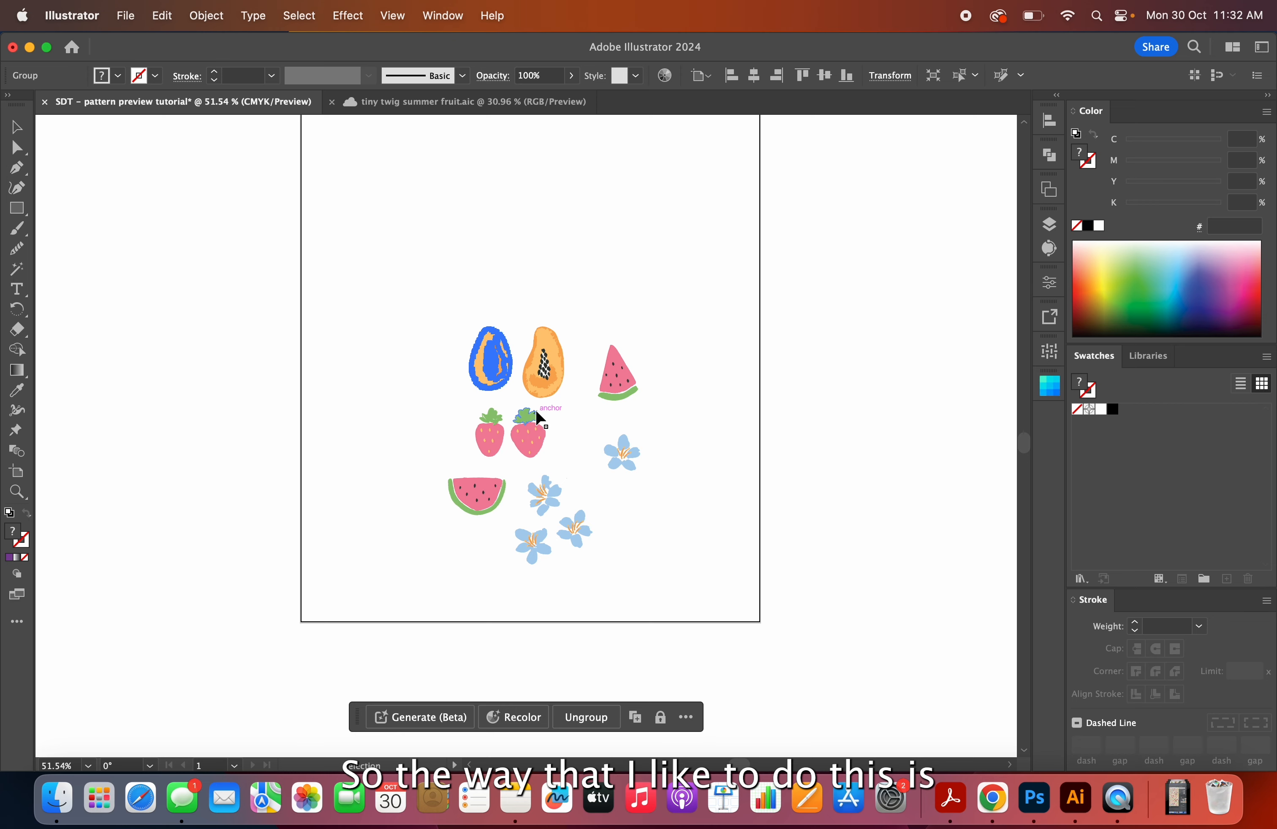
Move the right strawberry above the watermelon slice and one blue flower to the left of the remaining strawberry.
scroll(536, 418, "up", 3)
left_click_drag(533, 431, 662, 284)
left_click_drag(547, 511, 432, 404)
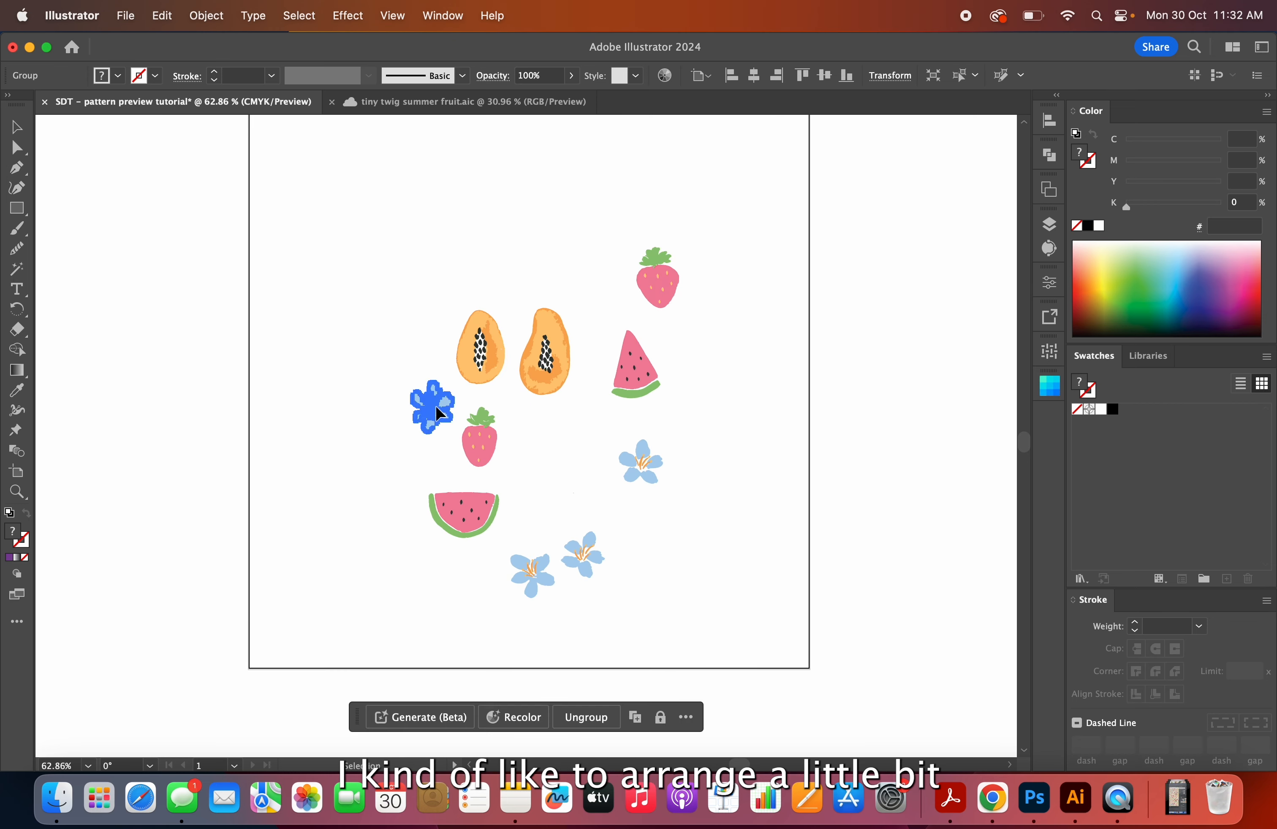
left_click(484, 499)
right_click(585, 558)
left_click(561, 456)
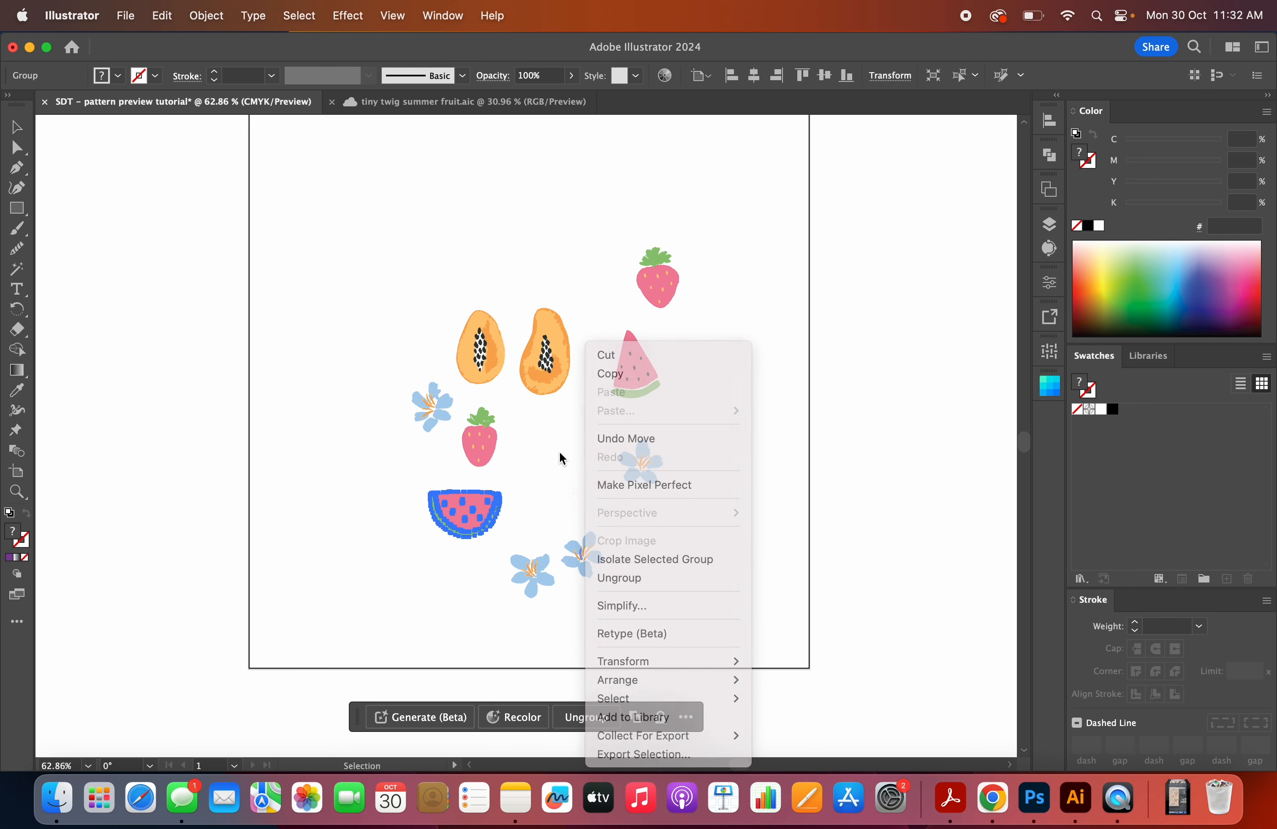
Place a flower right of the lower strawberry with the second papaya beneath it, and shift the bottom flower under the half watermelon.
left_click_drag(582, 552, 547, 443)
left_click_drag(547, 366, 584, 529)
left_click_drag(531, 583, 505, 583)
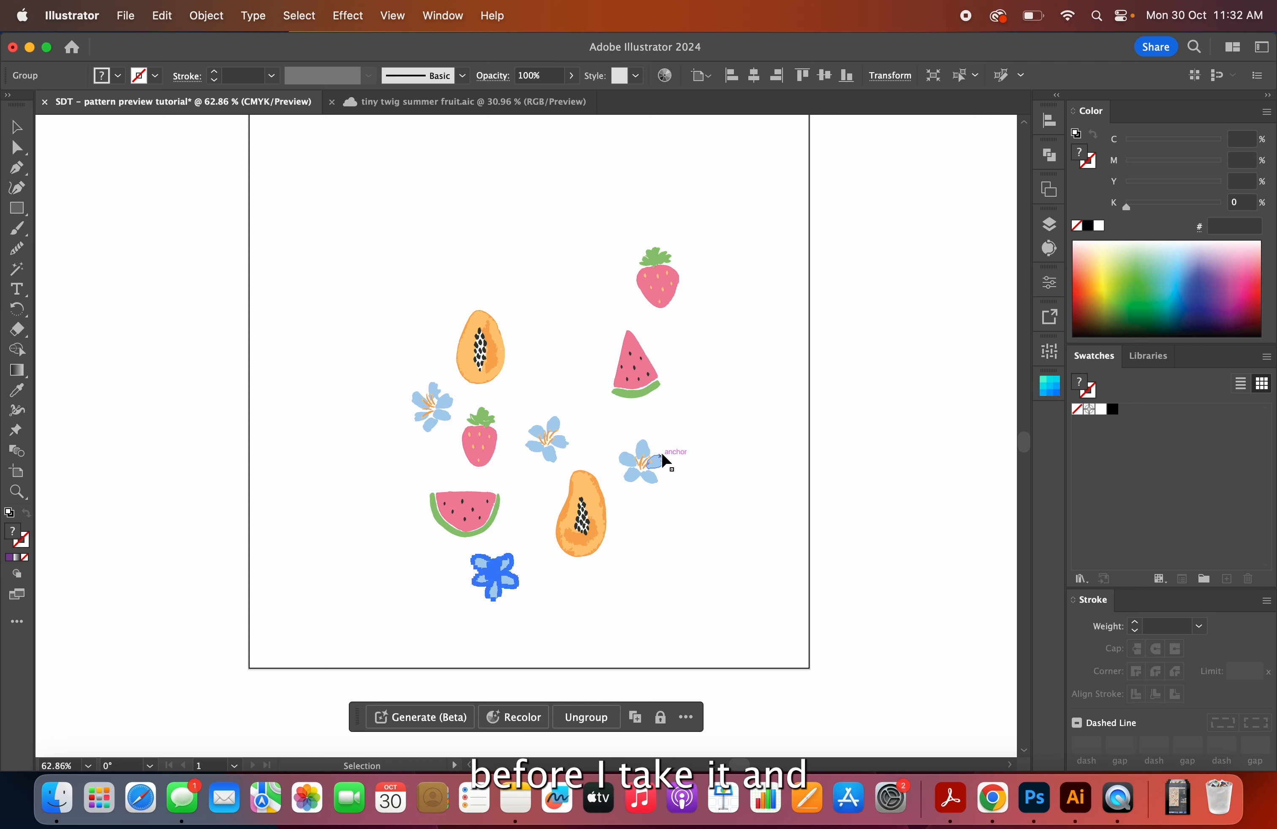
Bring the upper strawberry and the watermelon slice closer to the left papaya, and nudge the leftmost flower outward.
left_click(653, 457)
left_click_drag(658, 286, 617, 372)
left_click(641, 350)
left_click(656, 357)
left_click(739, 377)
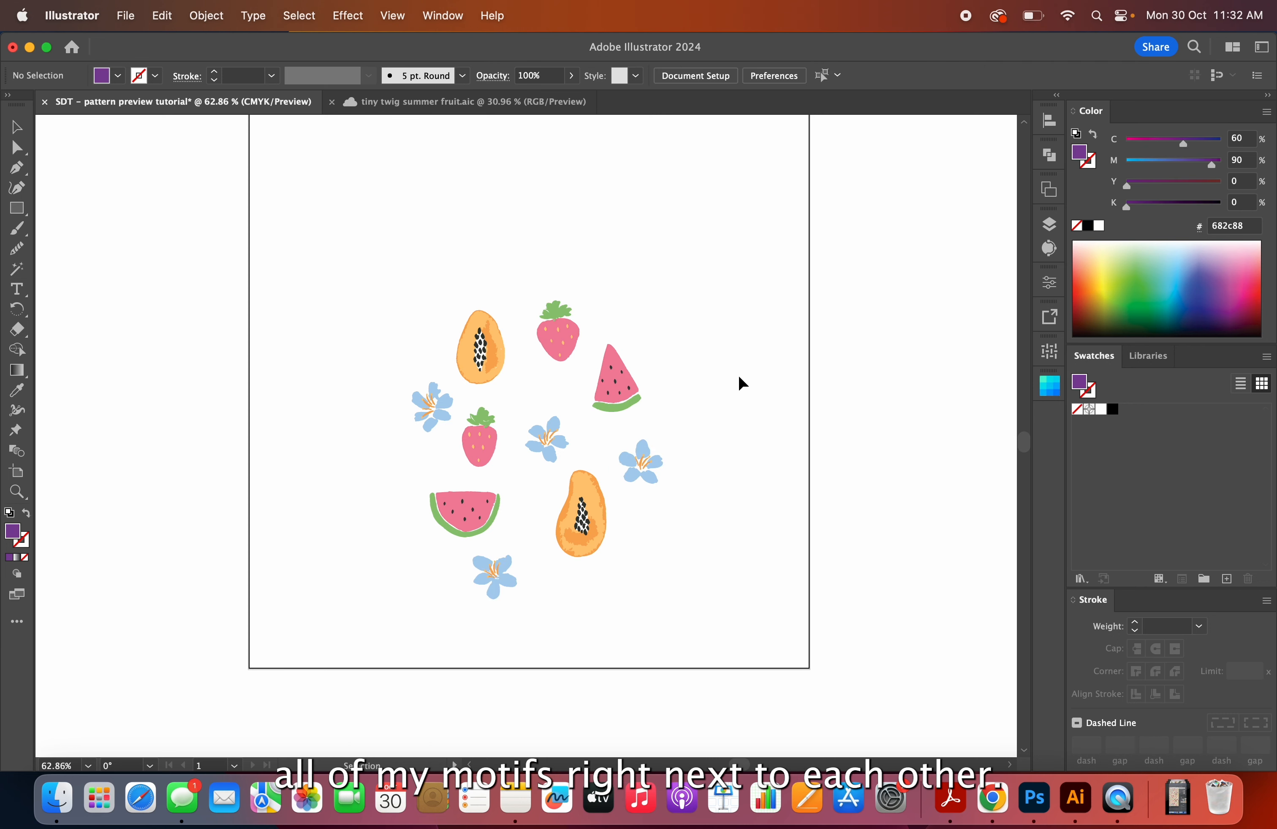
left_click_drag(427, 408, 417, 403)
Select all the motifs together and move them off the artboard onto the empty canvas to its right.
left_click(705, 278)
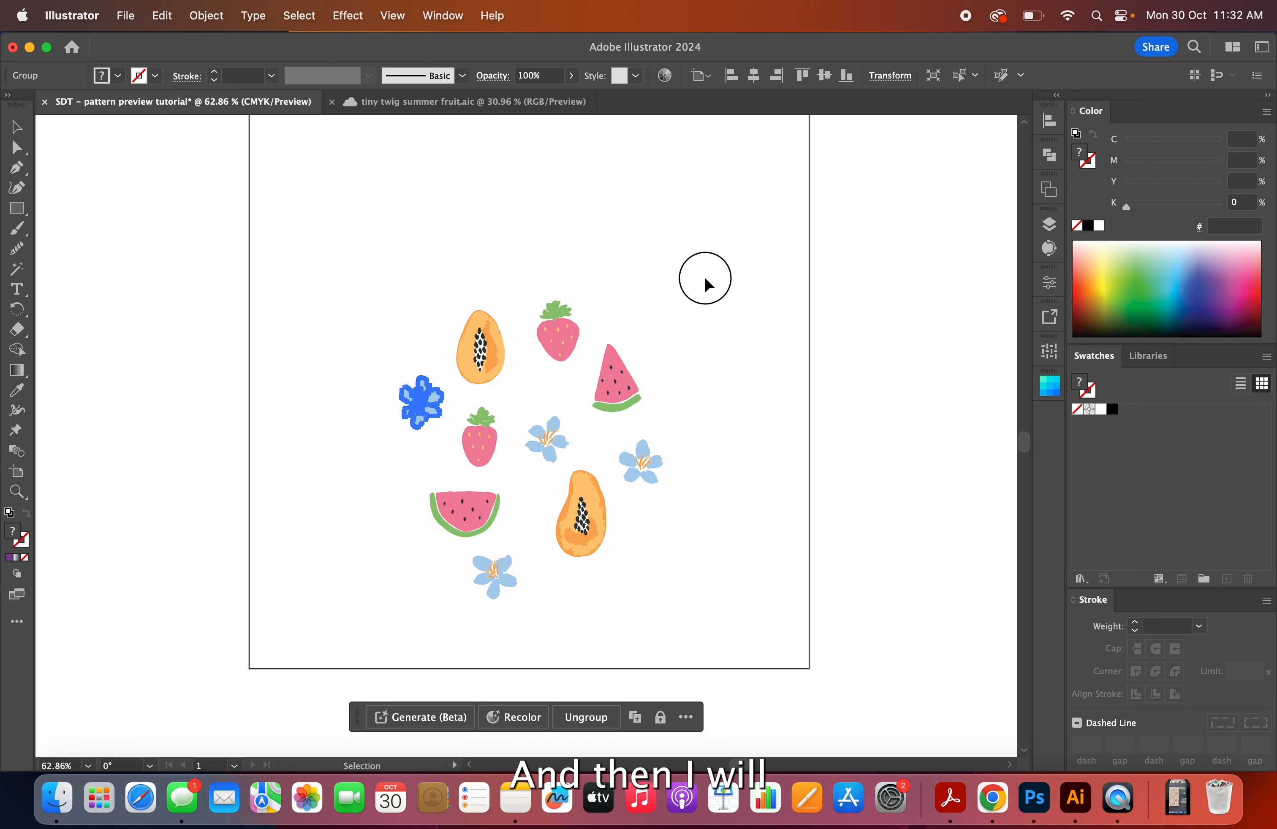
left_click_drag(634, 533, 571, 513)
scroll(726, 405, "down", 5)
left_click_drag(673, 445, 854, 423)
scroll(855, 423, "right", 10)
left_click_drag(479, 451, 607, 457)
scroll(608, 459, "up", 5)
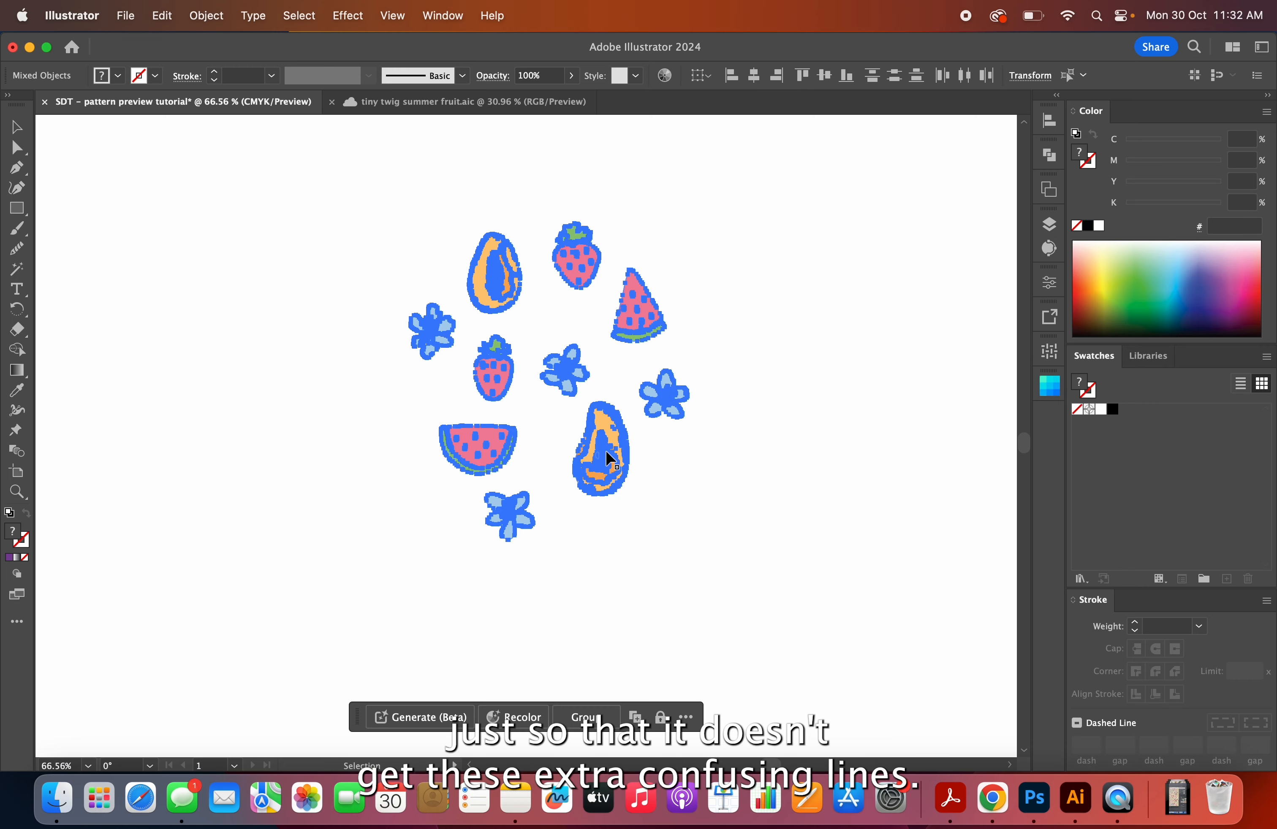
left_click(678, 344)
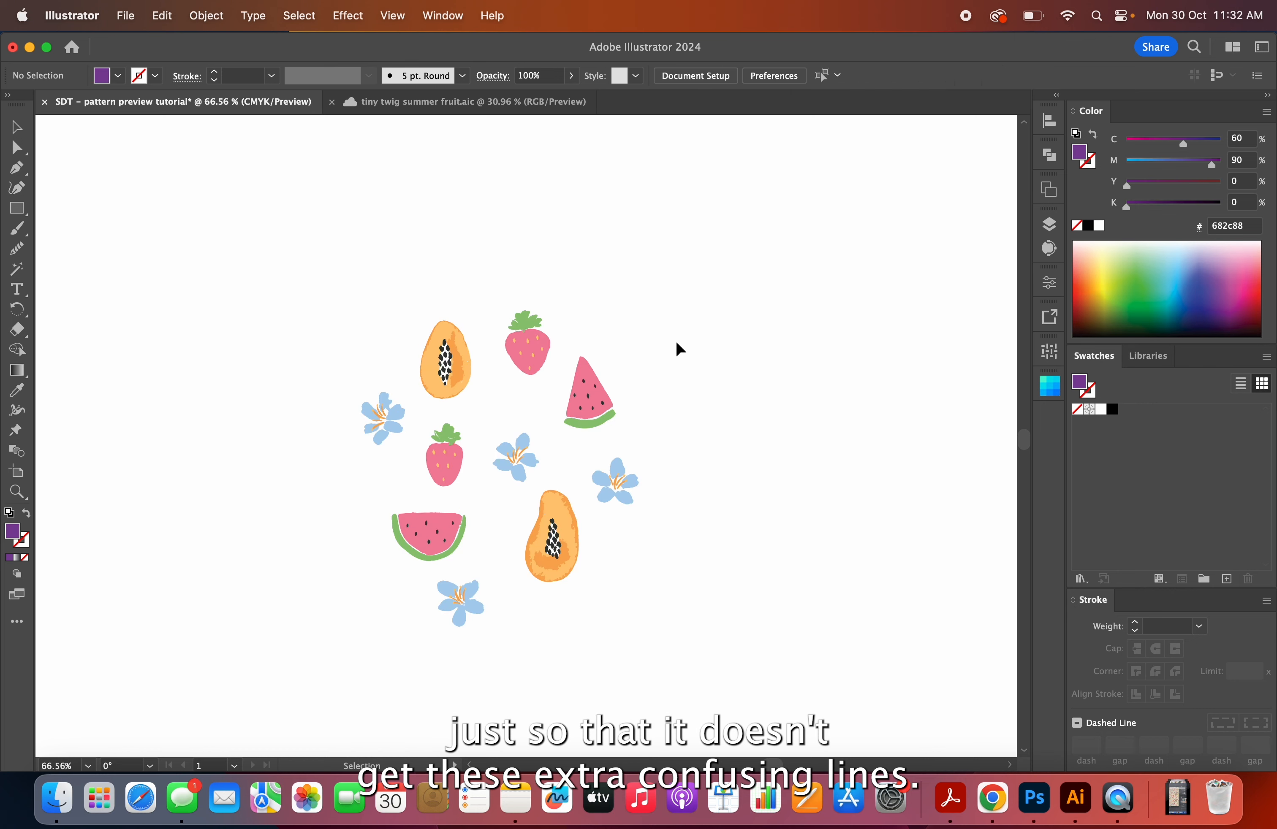
Make a new pattern from all the selected fruit and flower motifs and accept the swatch notice.
left_click_drag(677, 247, 343, 631)
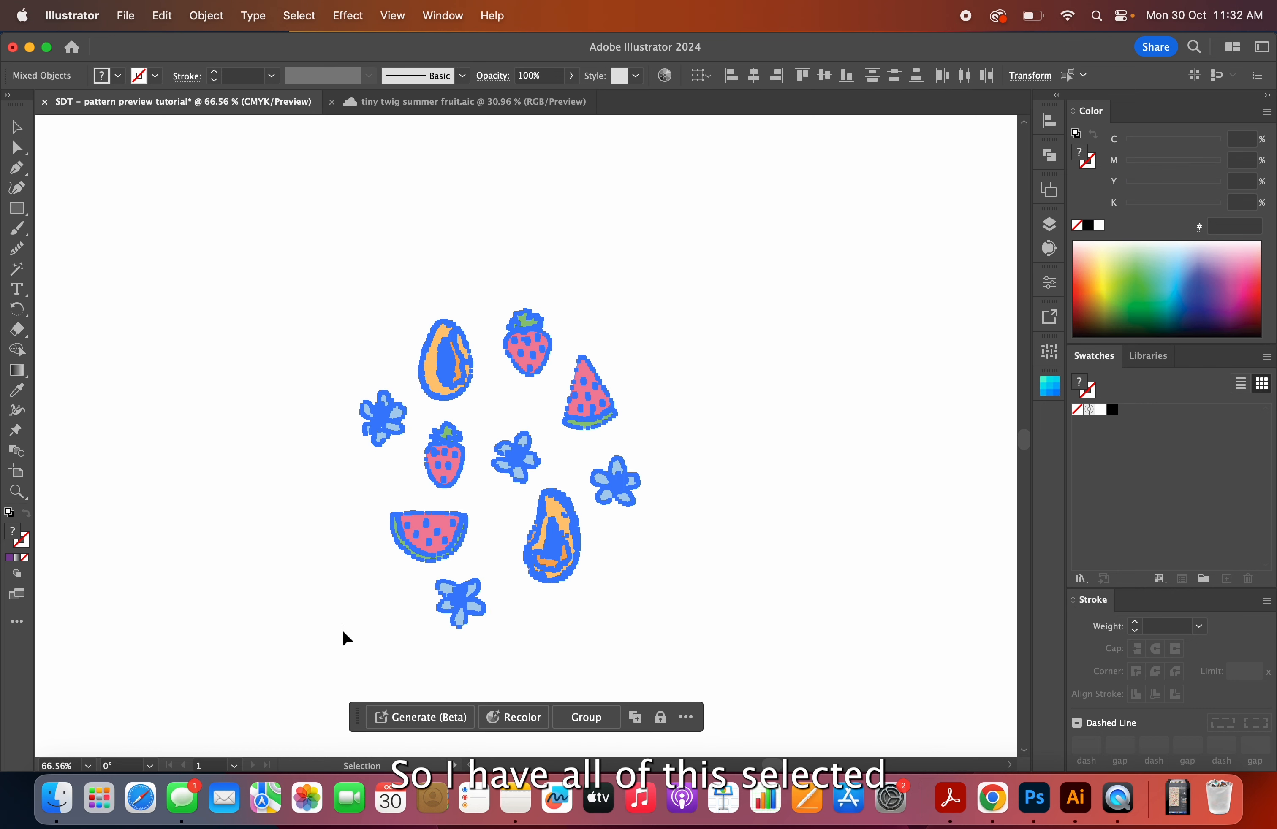
left_click(1050, 356)
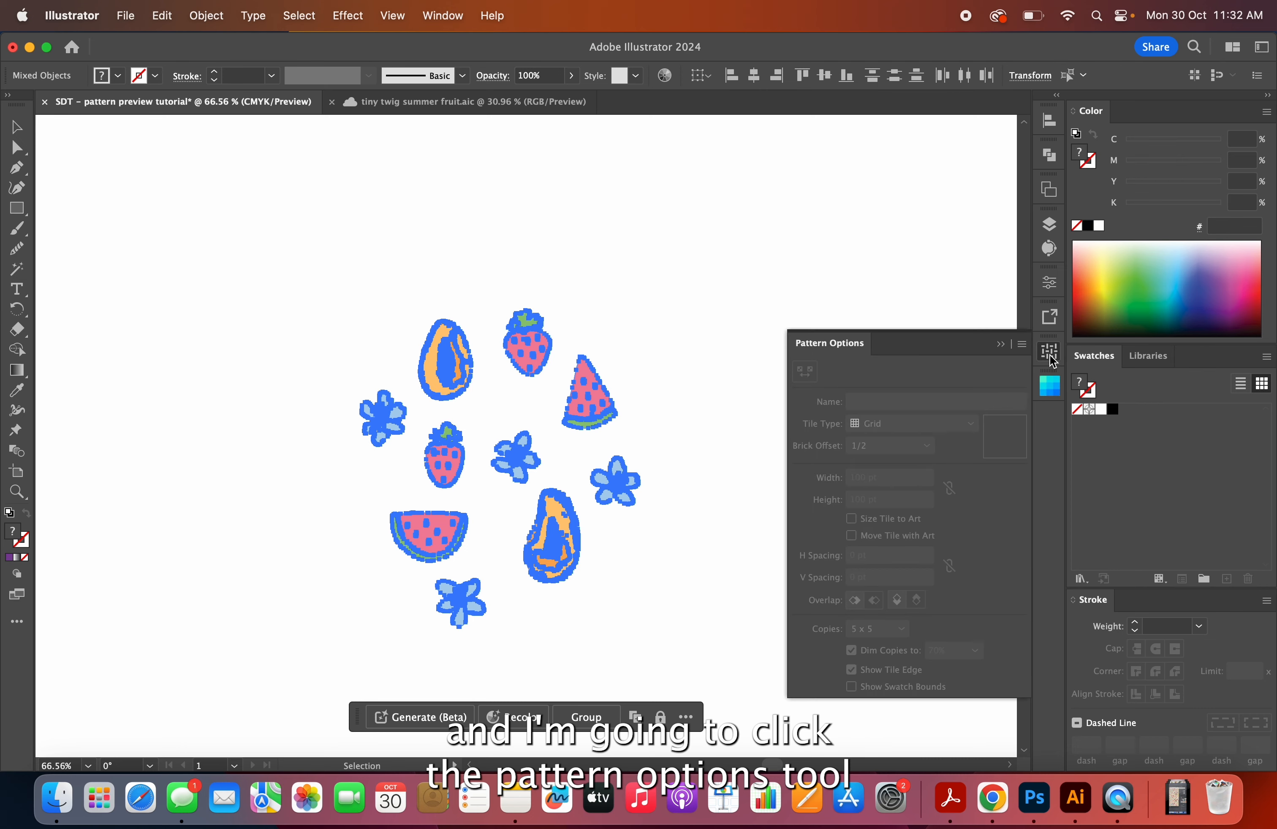
left_click(1022, 346)
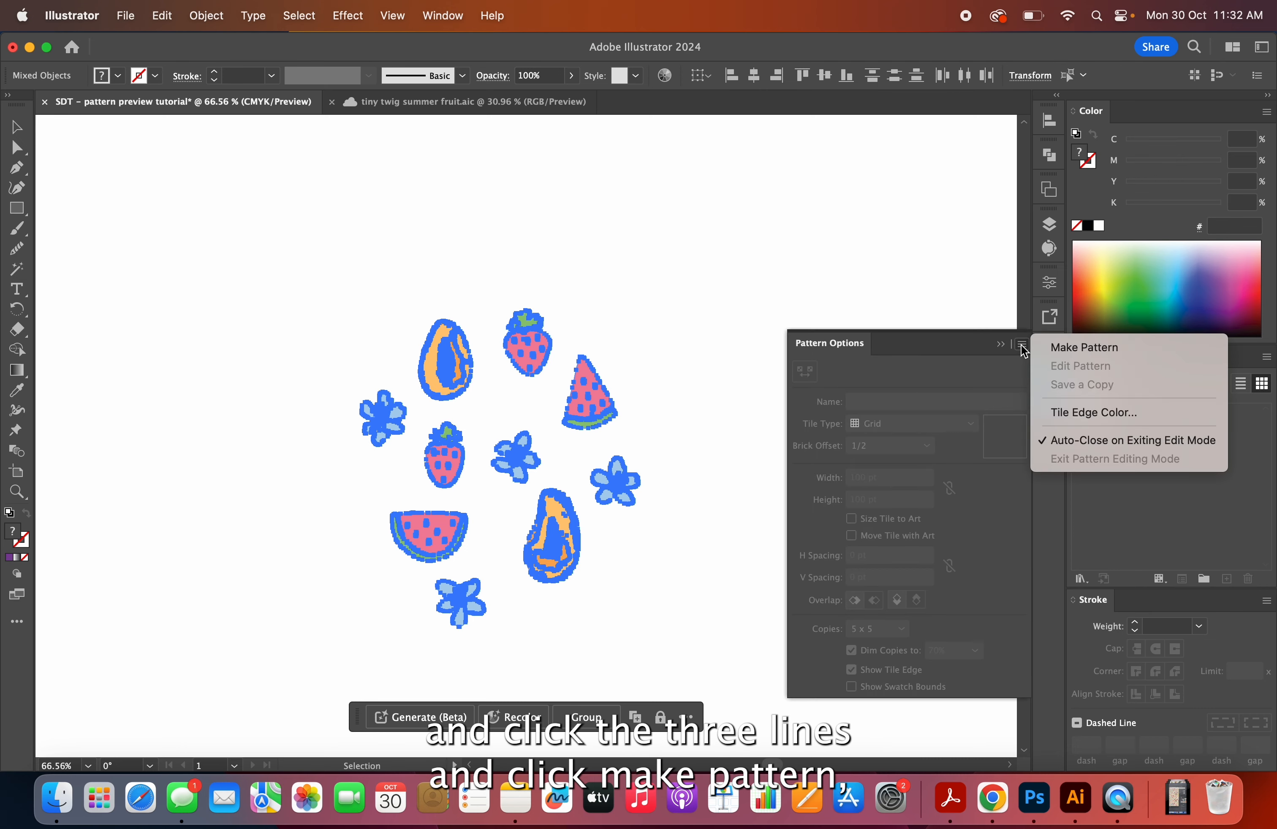
left_click(1061, 347)
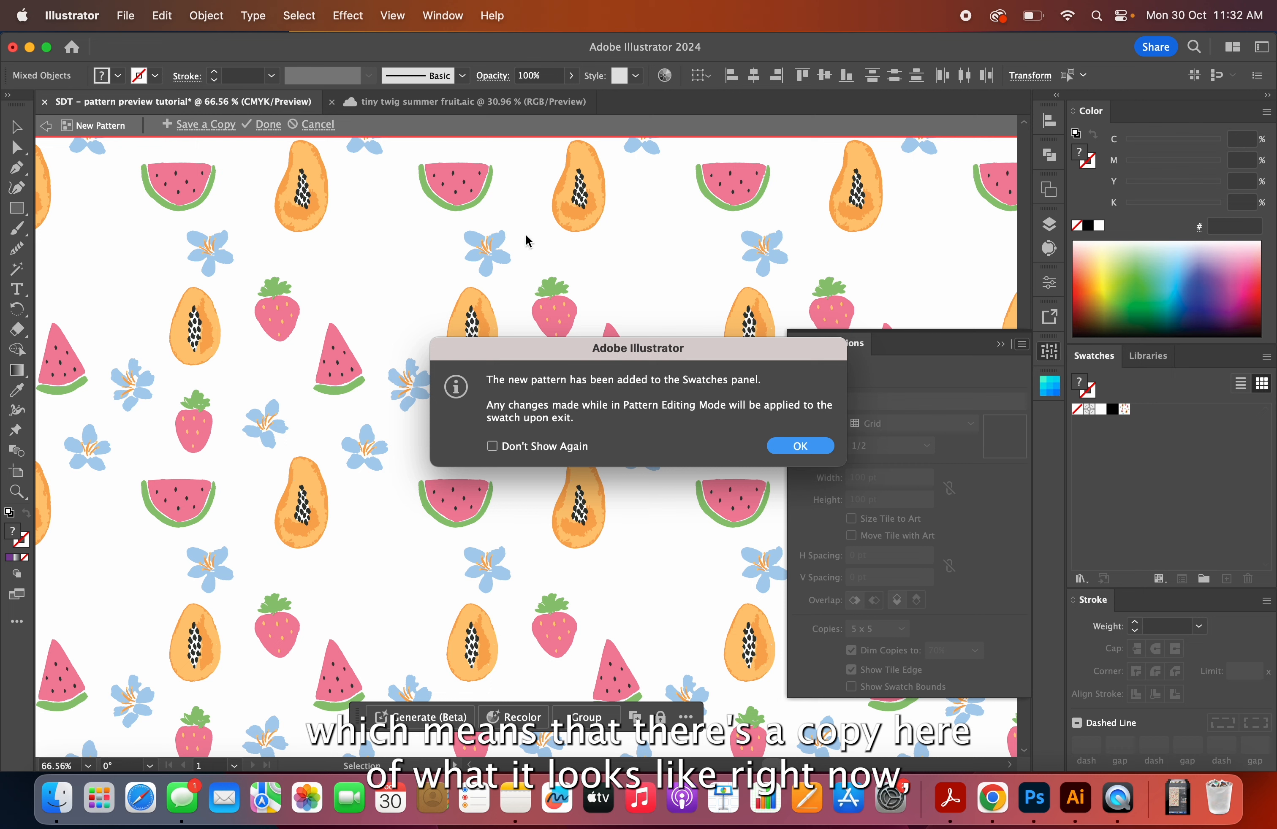
left_click(808, 448)
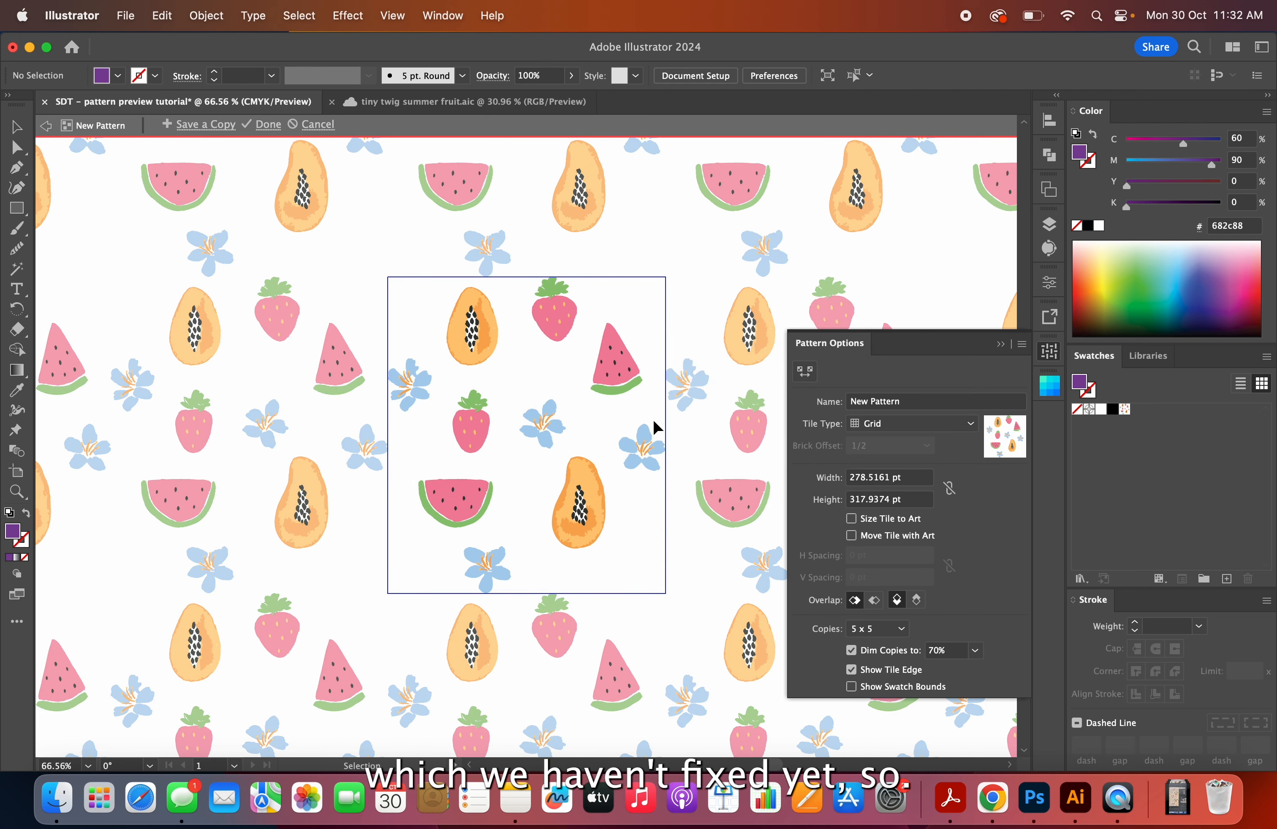
Examine how the motif tile repeats across the pattern preview.
scroll(653, 418, "down", 5)
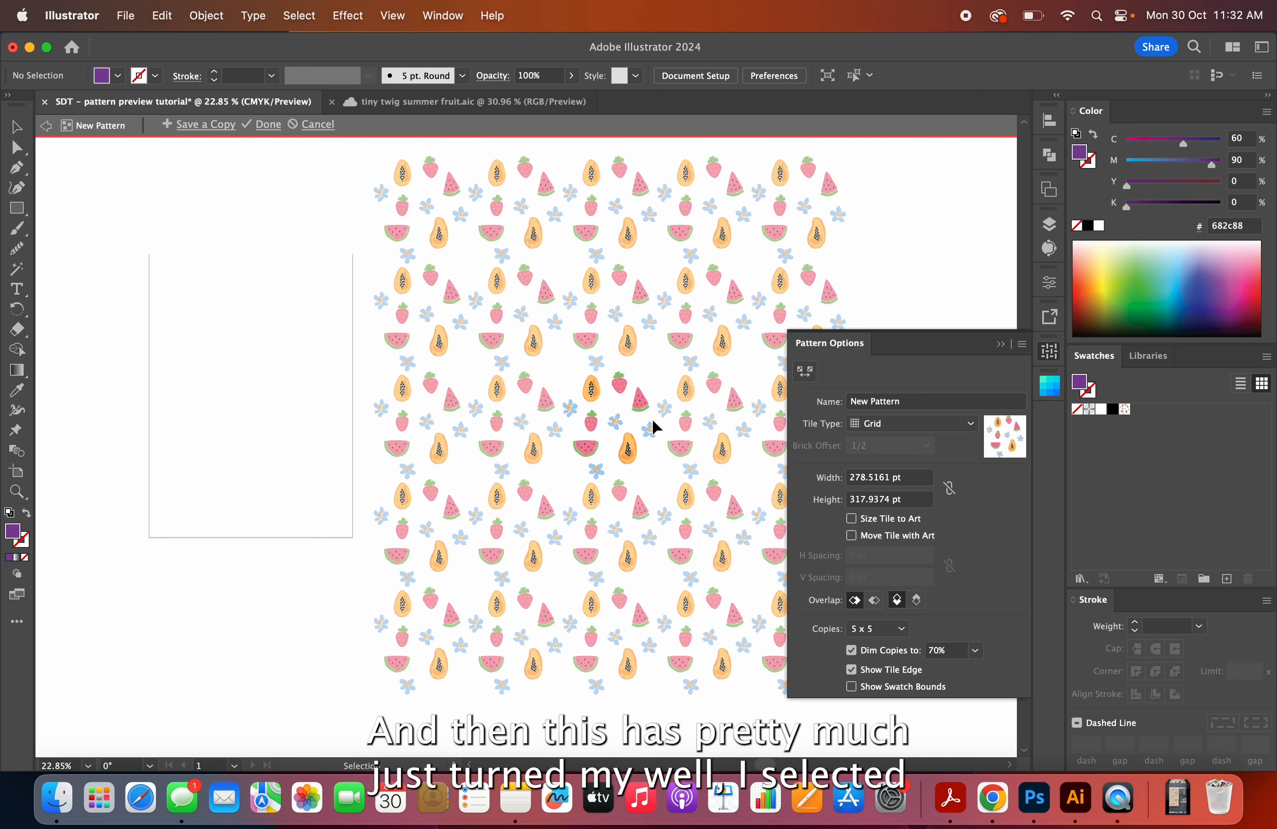
scroll(652, 419, "right", 3)
scroll(653, 418, "up", 1)
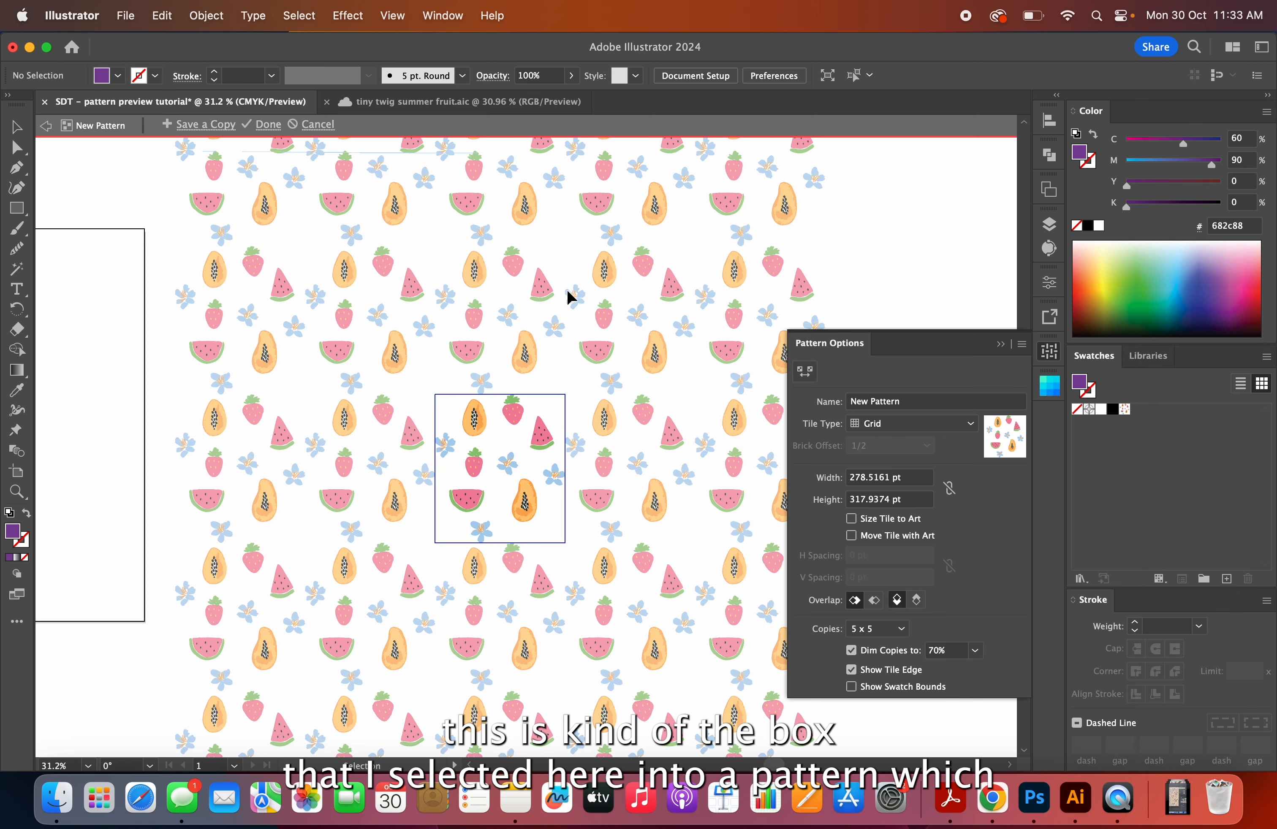
scroll(504, 501, "down", 4)
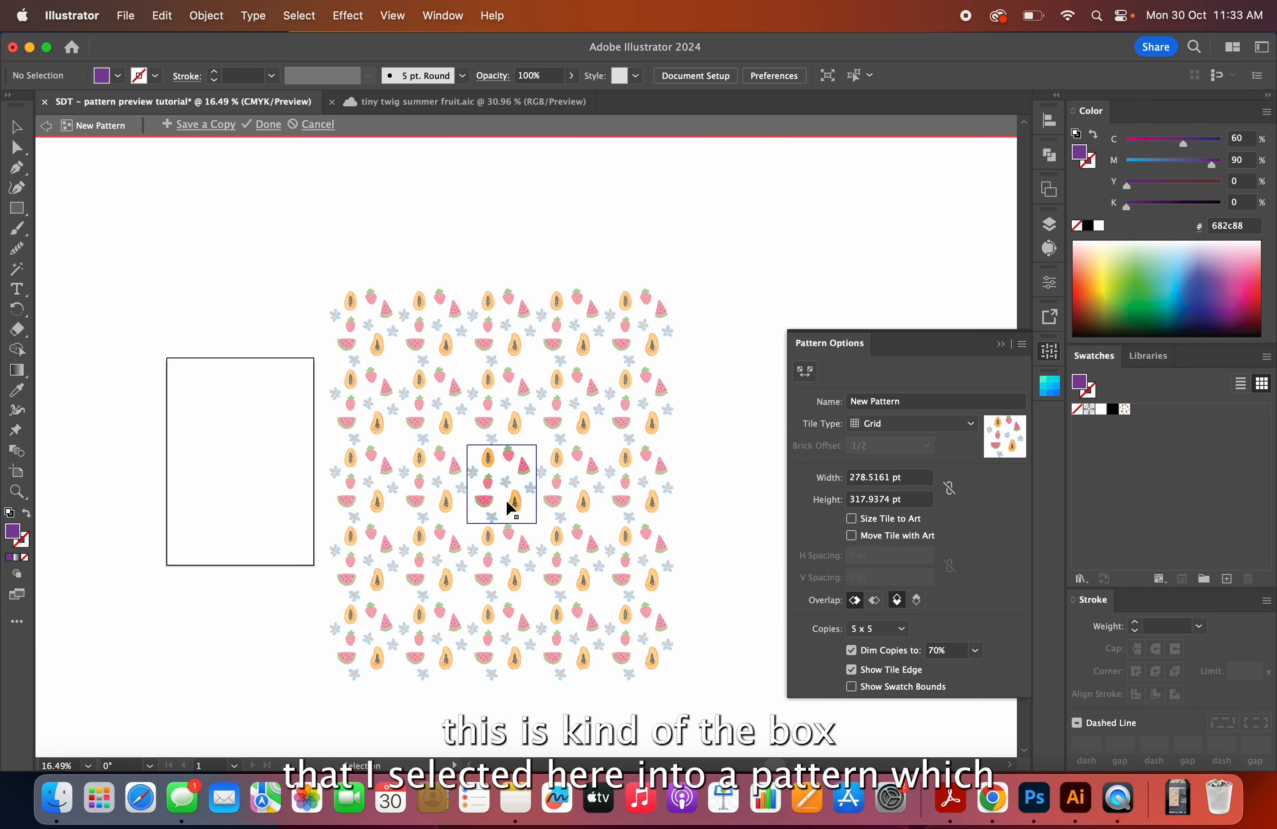
scroll(520, 455, "up", 5)
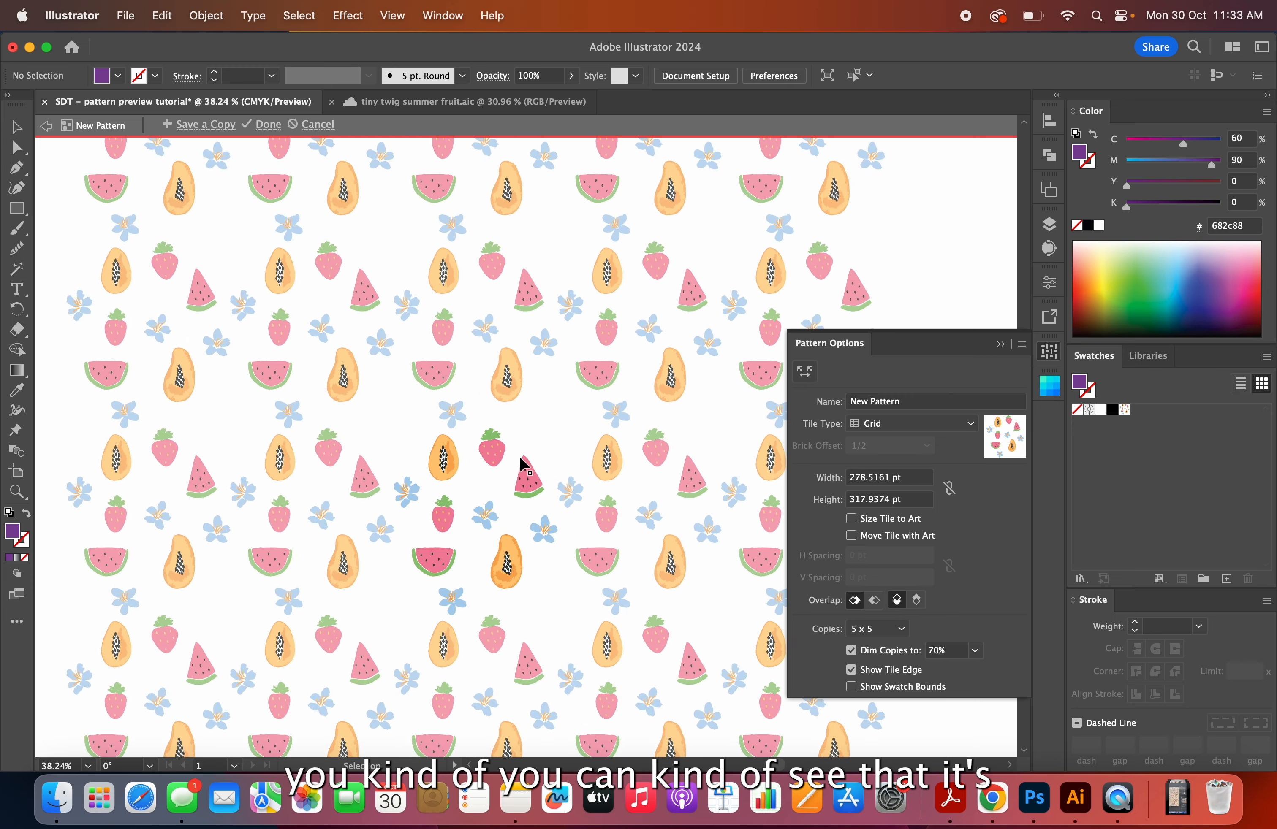
scroll(519, 455, "down", 2)
scroll(519, 455, "down", 1)
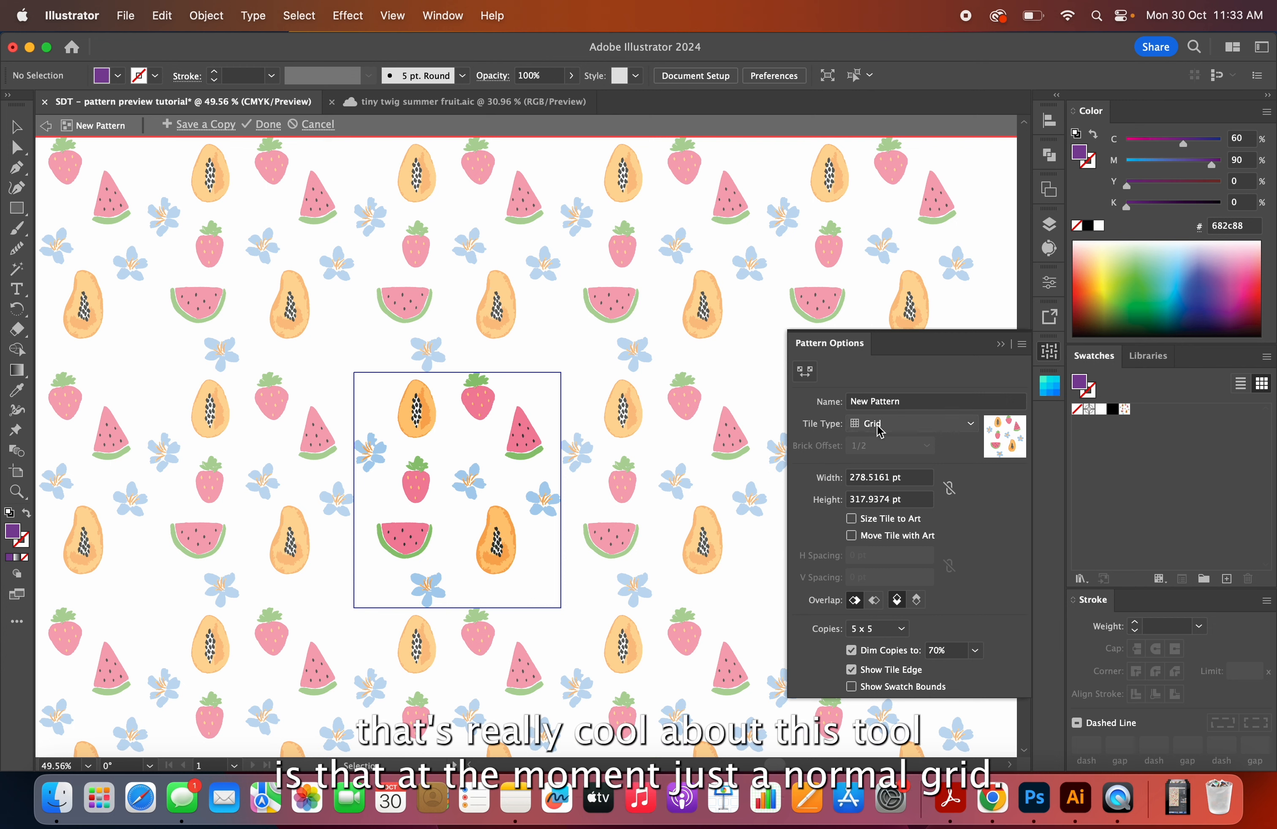
Change the pattern's tile type to Brick by Row and inspect the shifted rows.
left_click(968, 426)
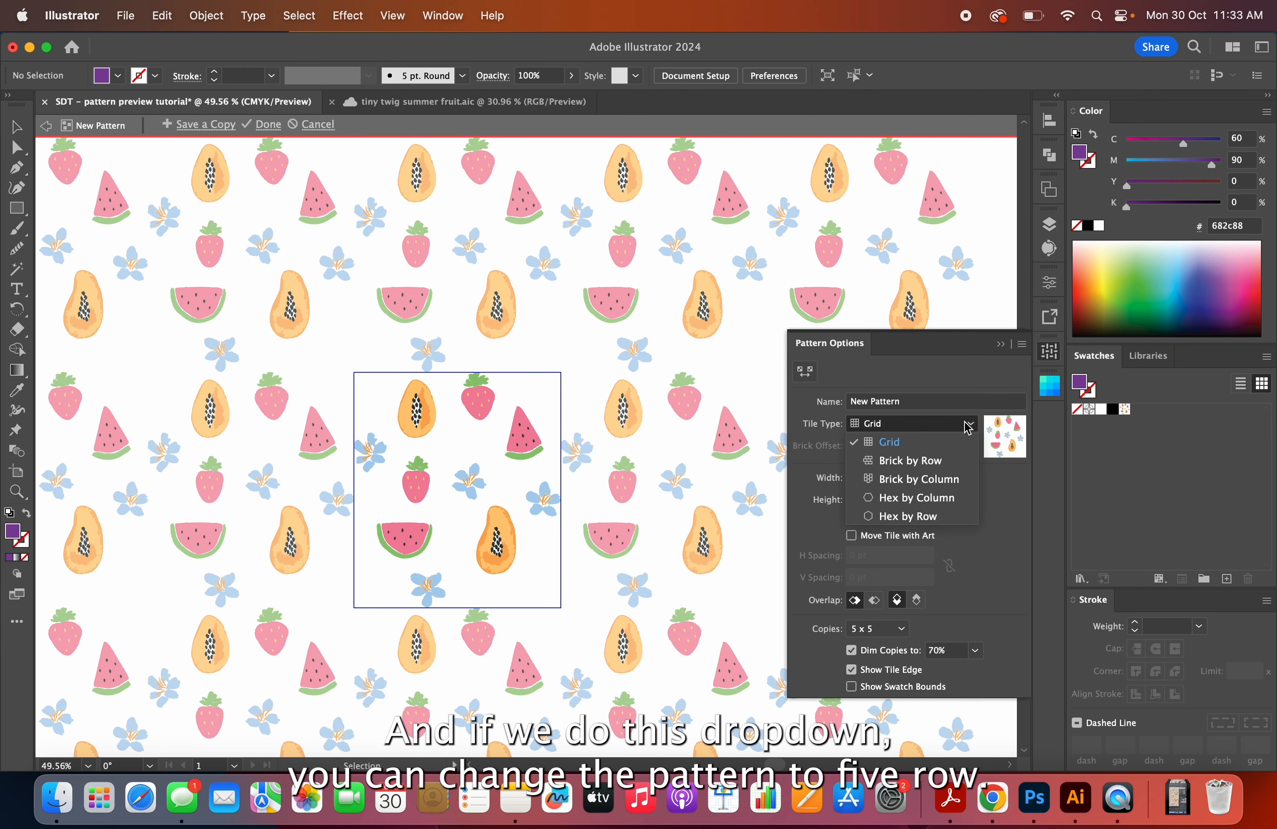
left_click(936, 463)
scroll(499, 482, "down", 5)
scroll(500, 482, "right", 3)
scroll(500, 482, "down", 2)
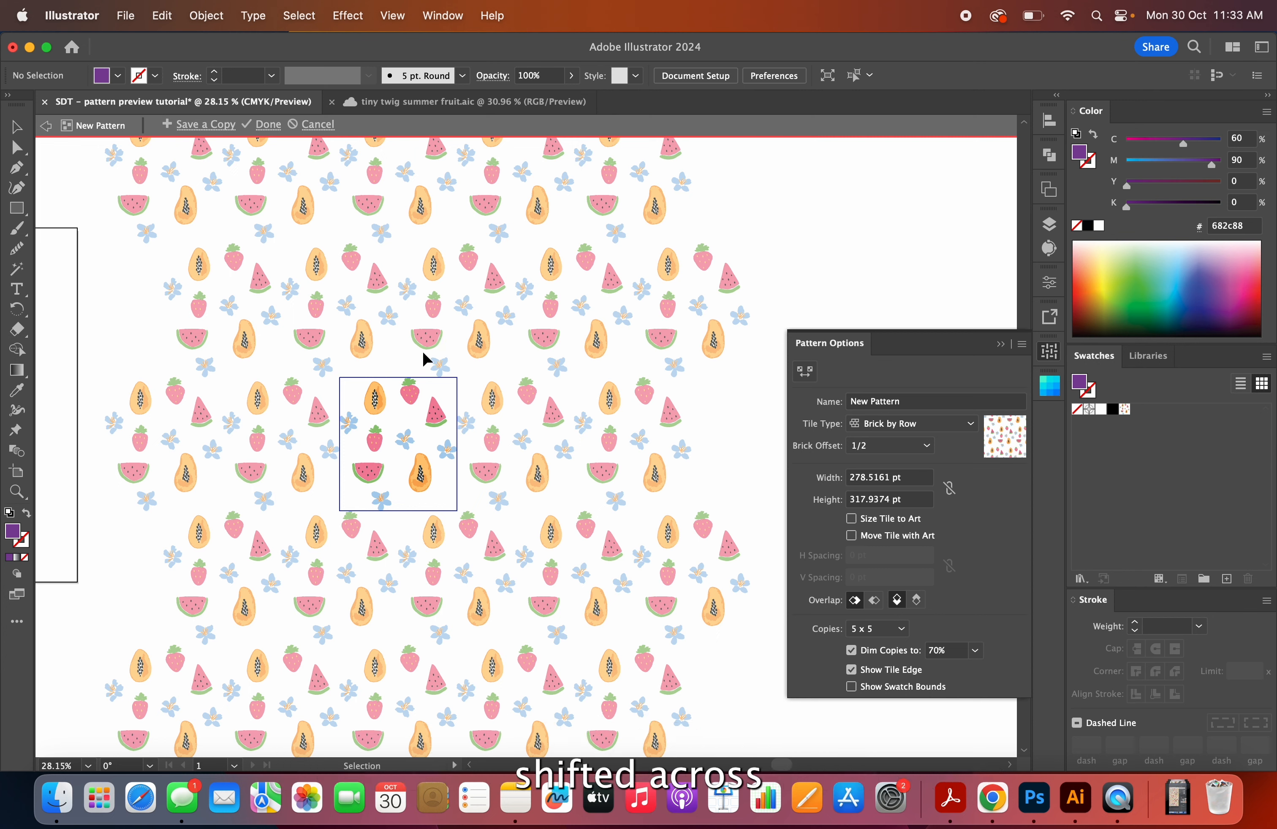
Keep the Brick by Row tile type and set the pattern's brick offset to 1/4.
left_click(937, 424)
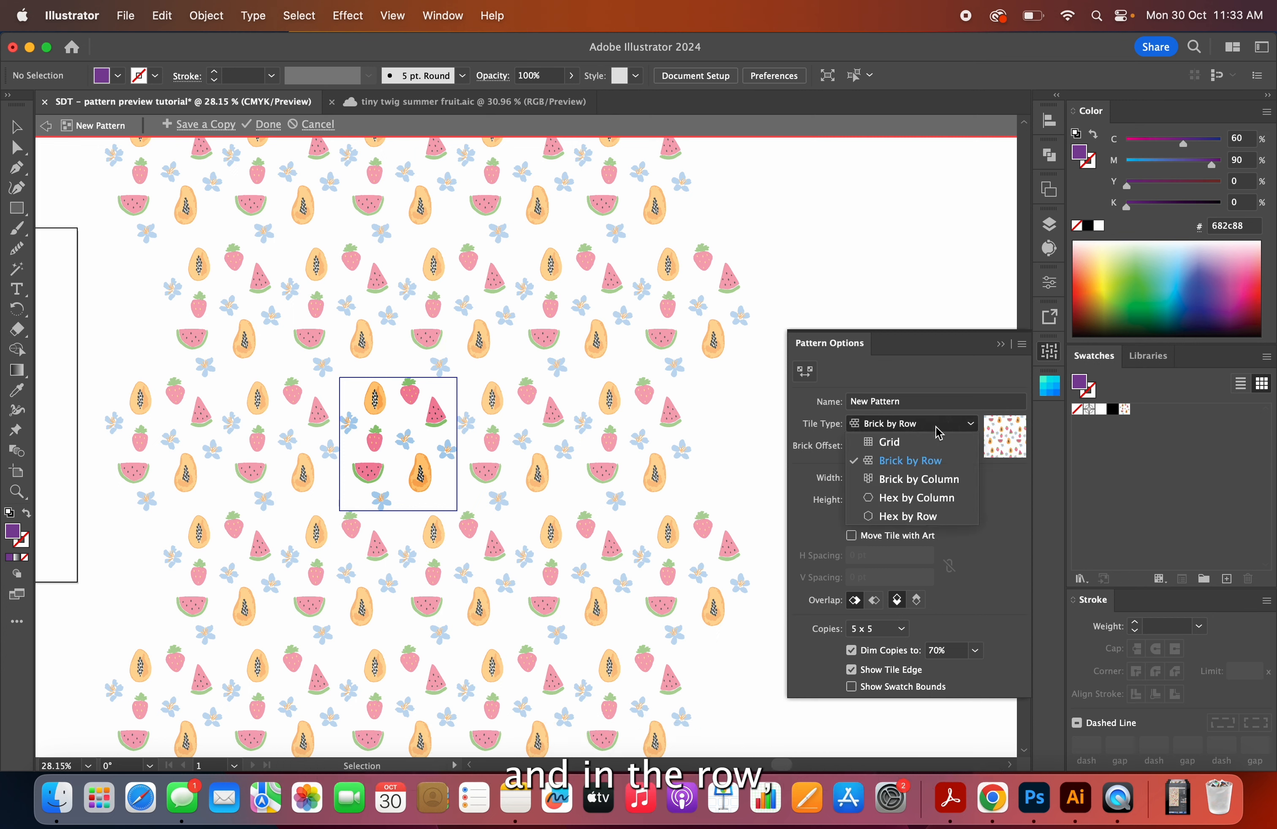
left_click(975, 400)
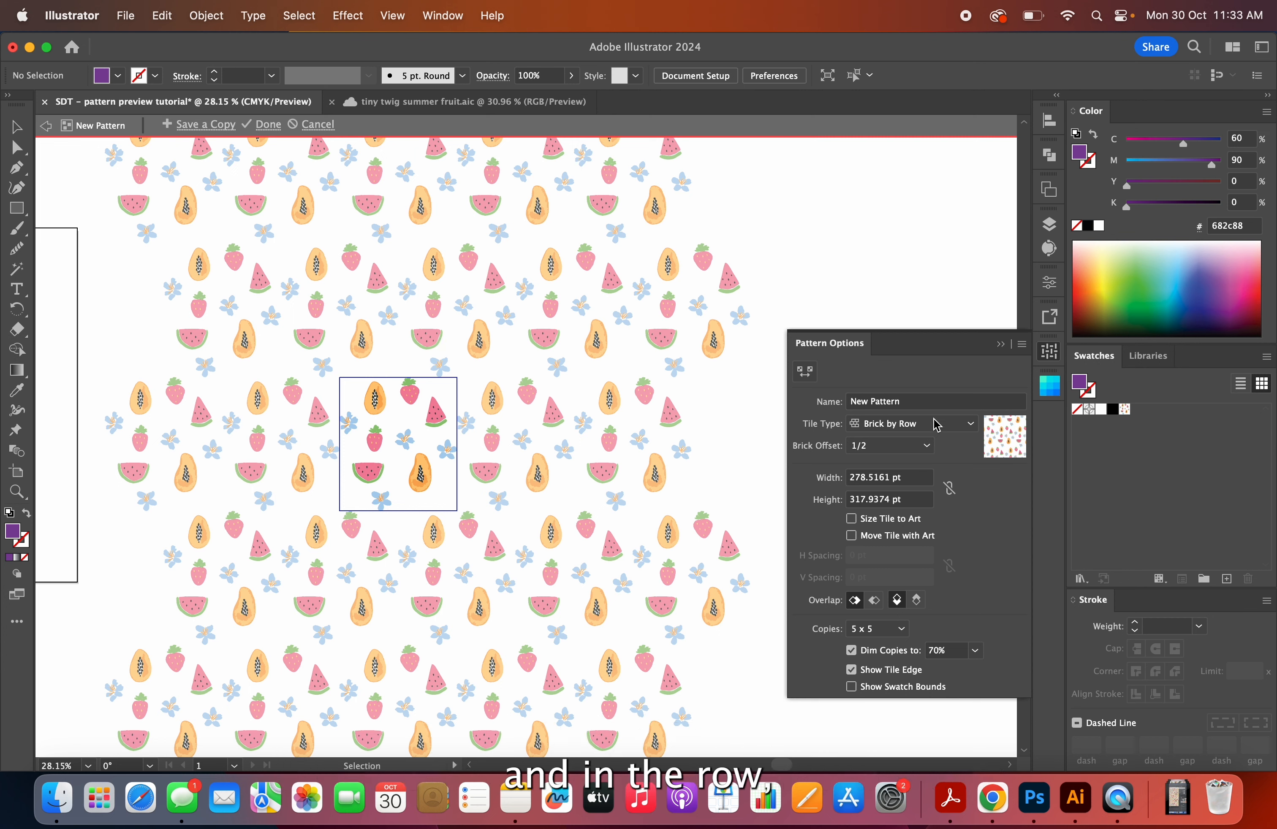
left_click(886, 447)
left_click(883, 473)
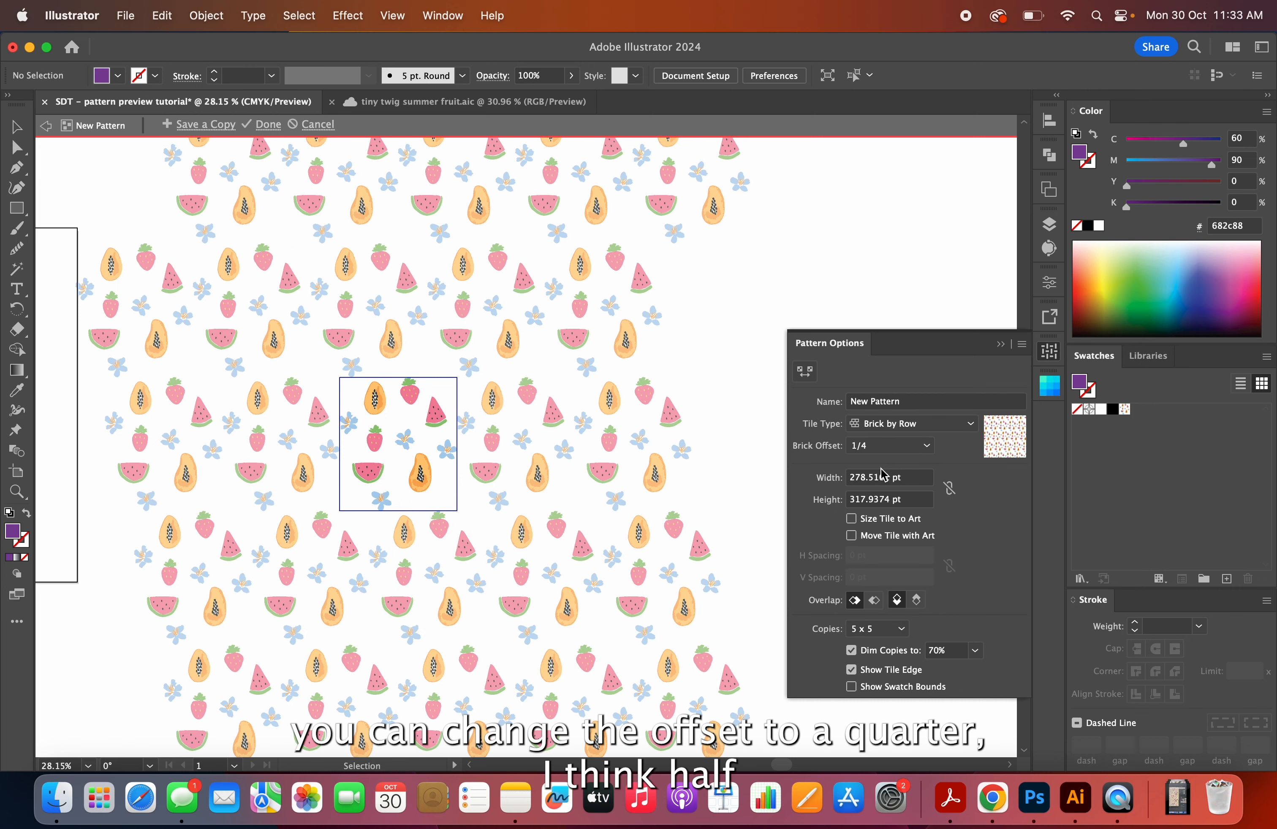
Set the Brick by Row pattern's brick offset to 1/2 and look over the other offset options.
left_click(886, 446)
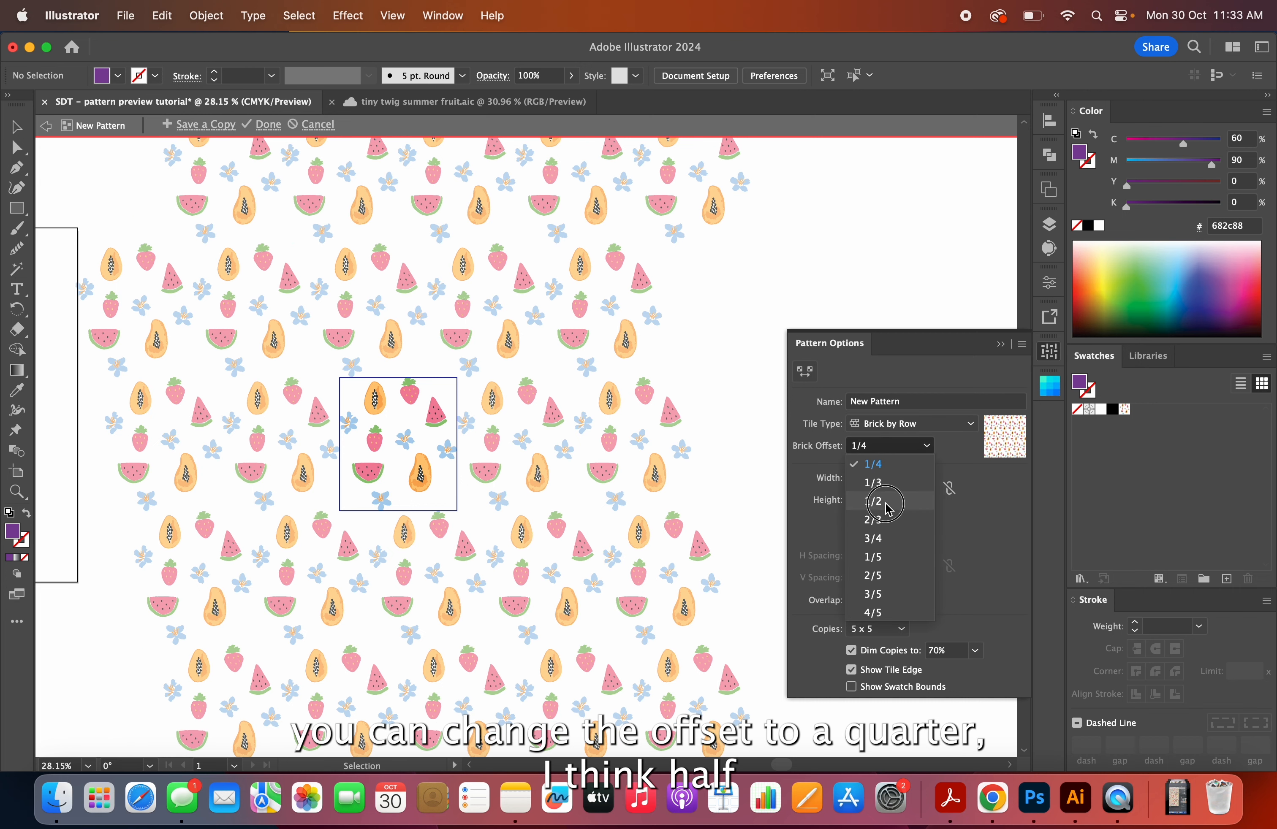
left_click(887, 506)
left_click(891, 448)
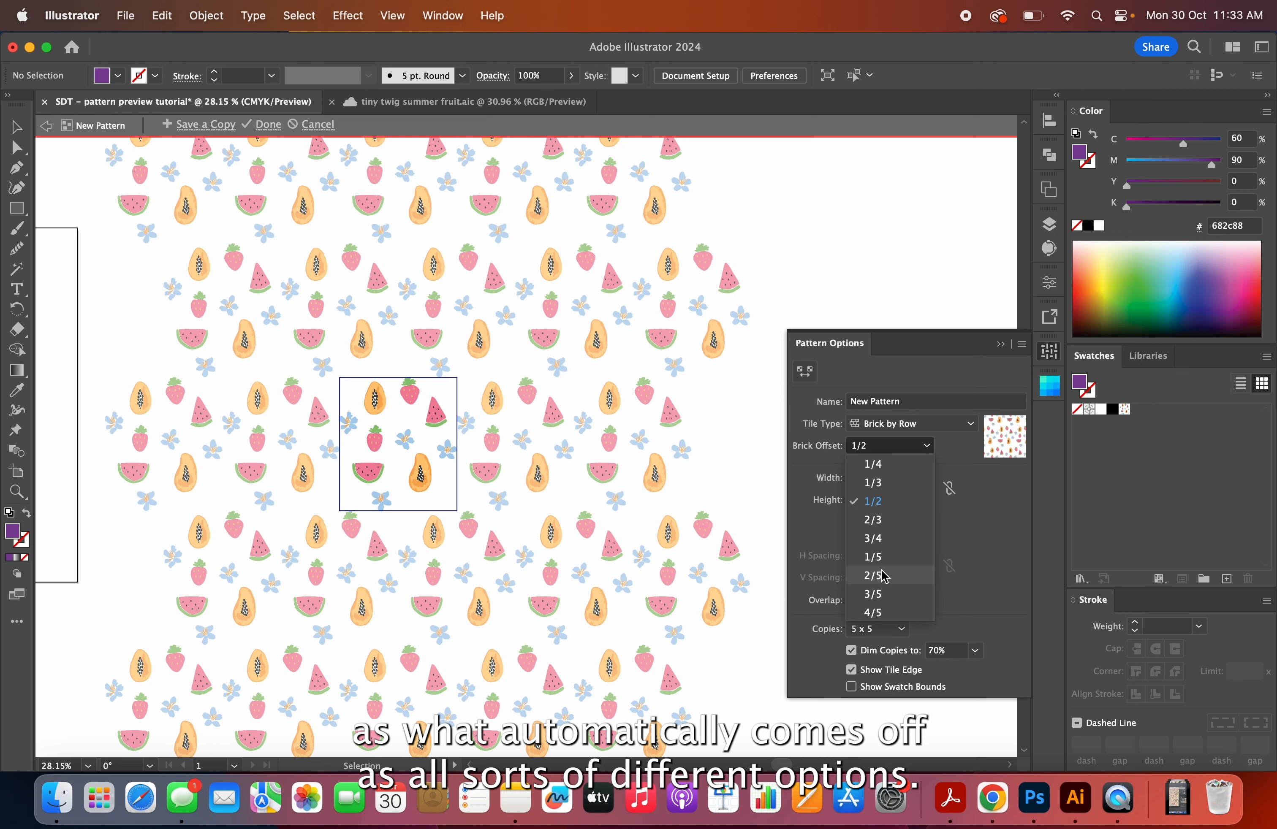
left_click(1001, 483)
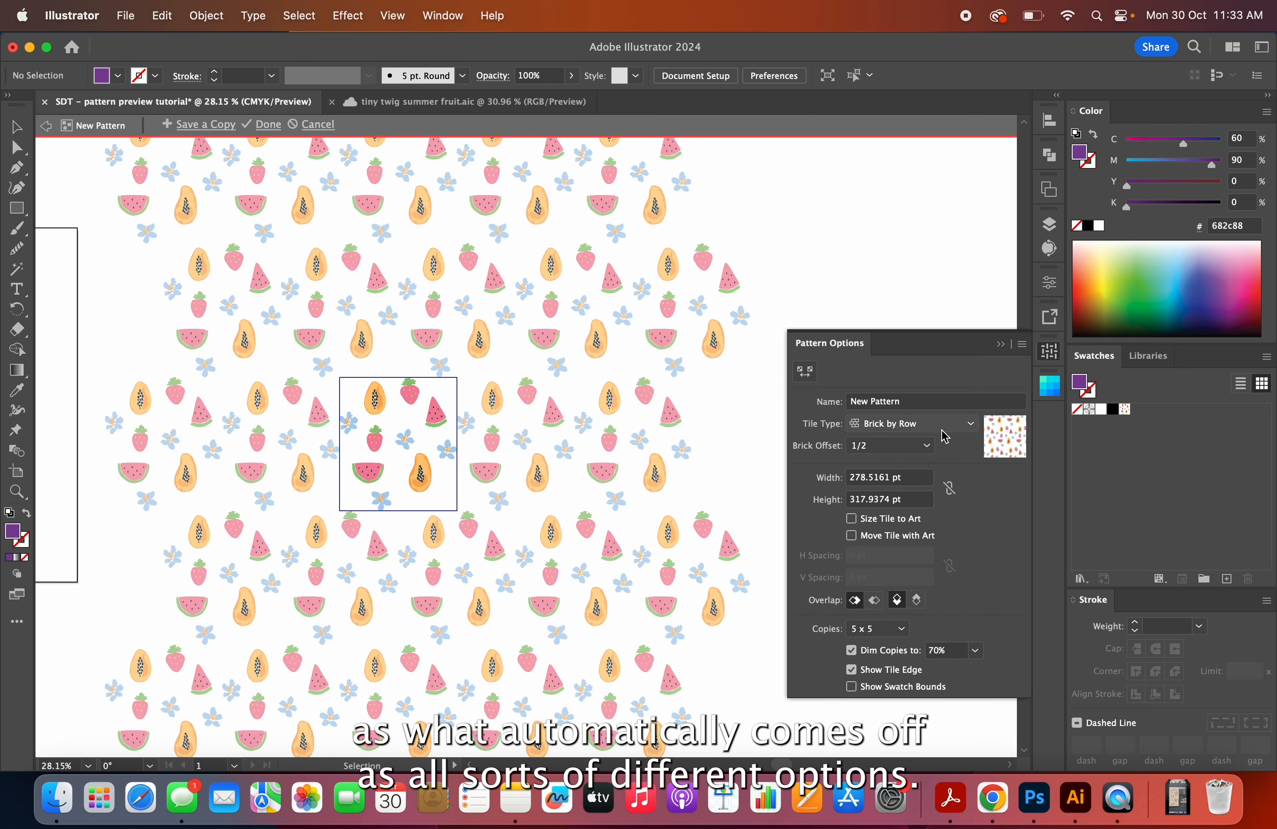
Try the Brick by Column tile type and switch the pattern to Hex by Column.
left_click(943, 426)
left_click(924, 481)
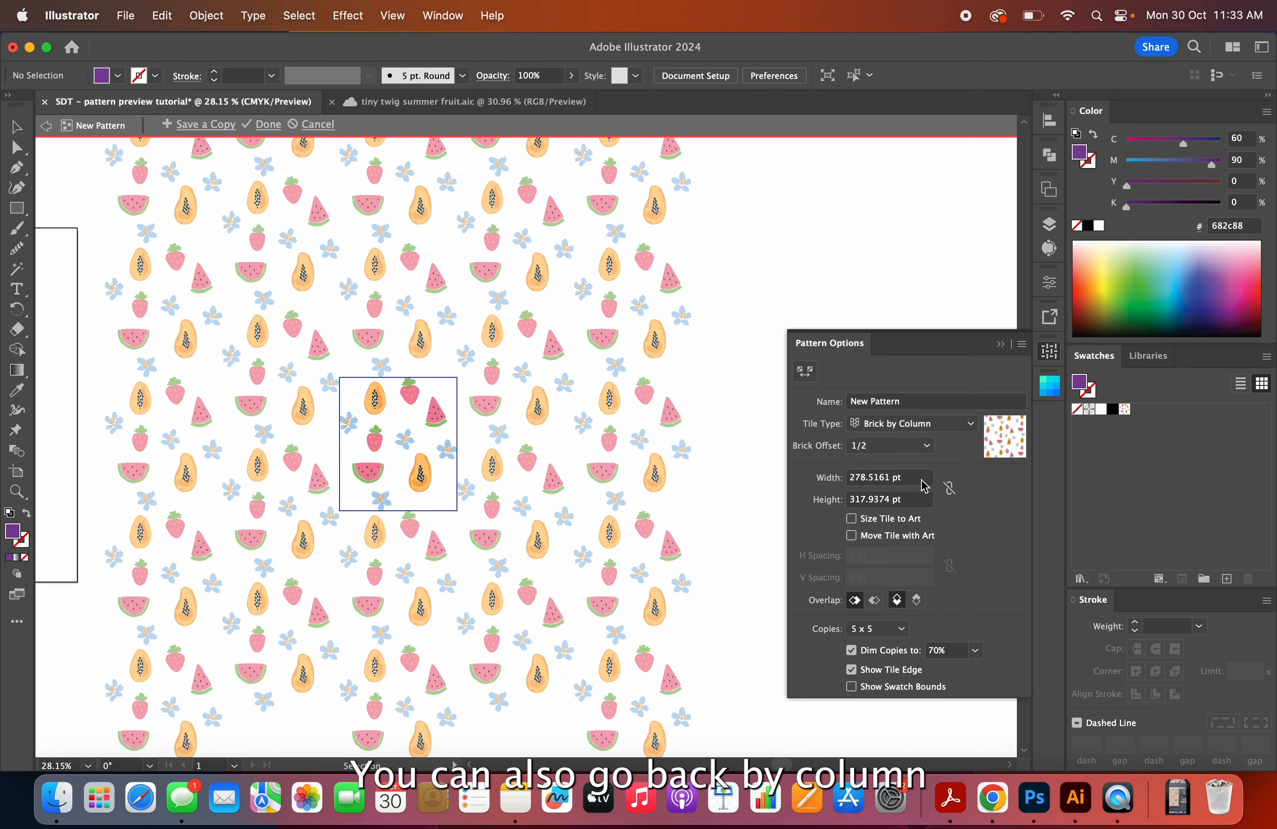
left_click(924, 427)
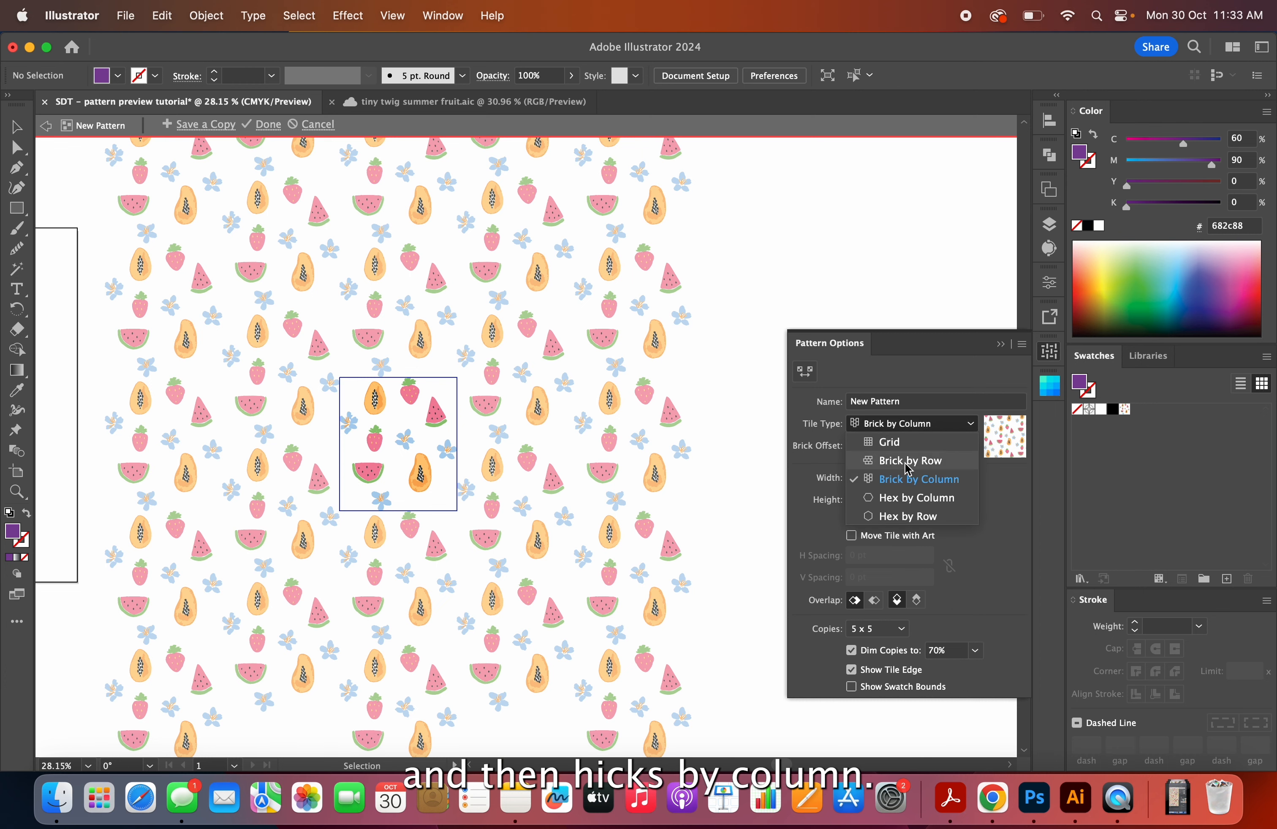
left_click(903, 500)
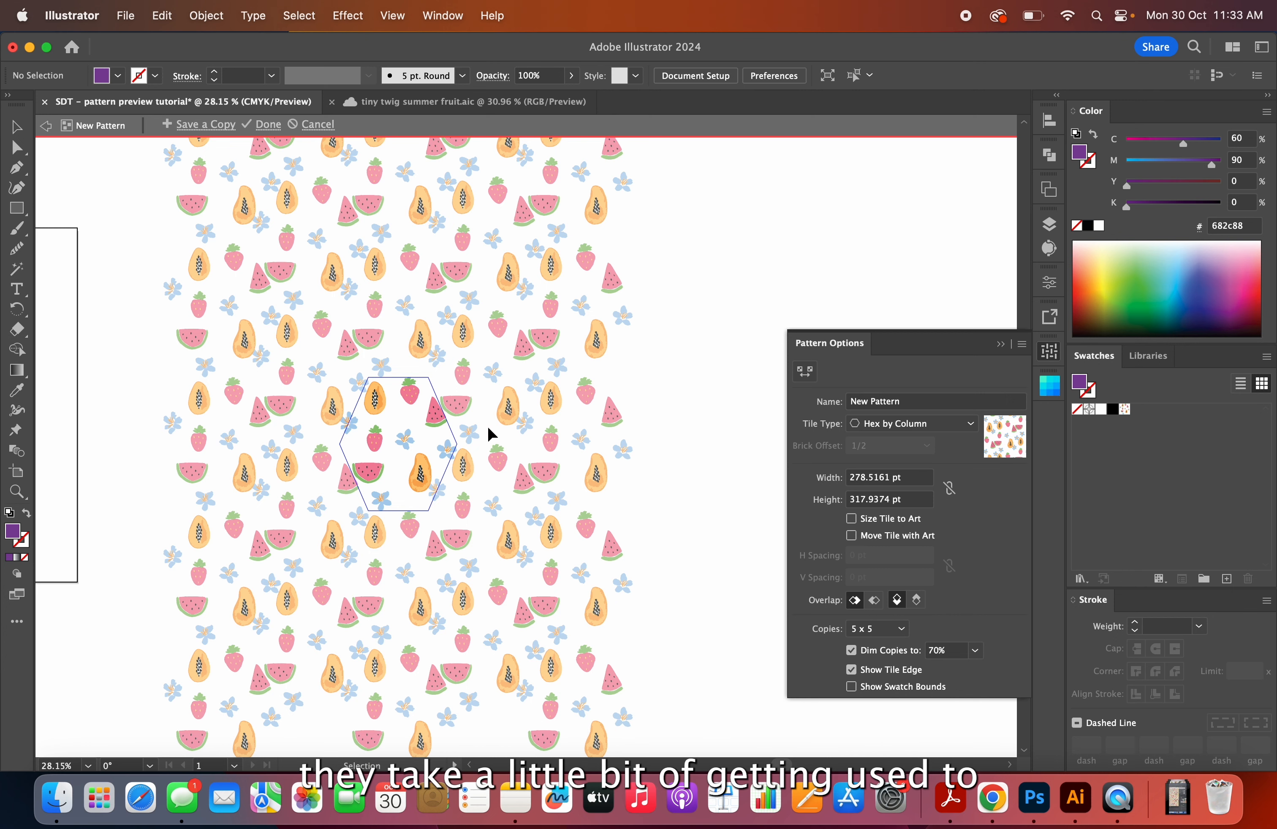
Preview the Hex by Row tile type and return the pattern to Hex by Column.
left_click(944, 427)
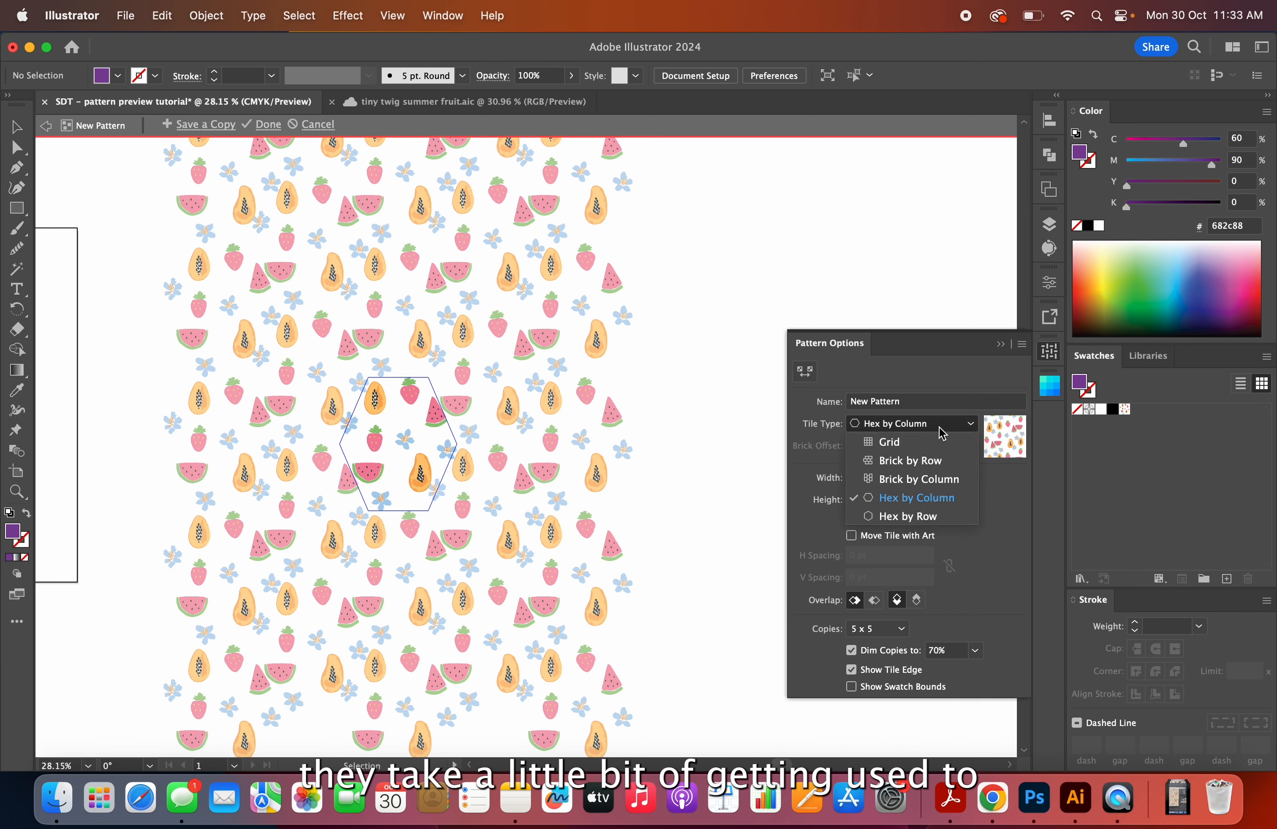
left_click(935, 518)
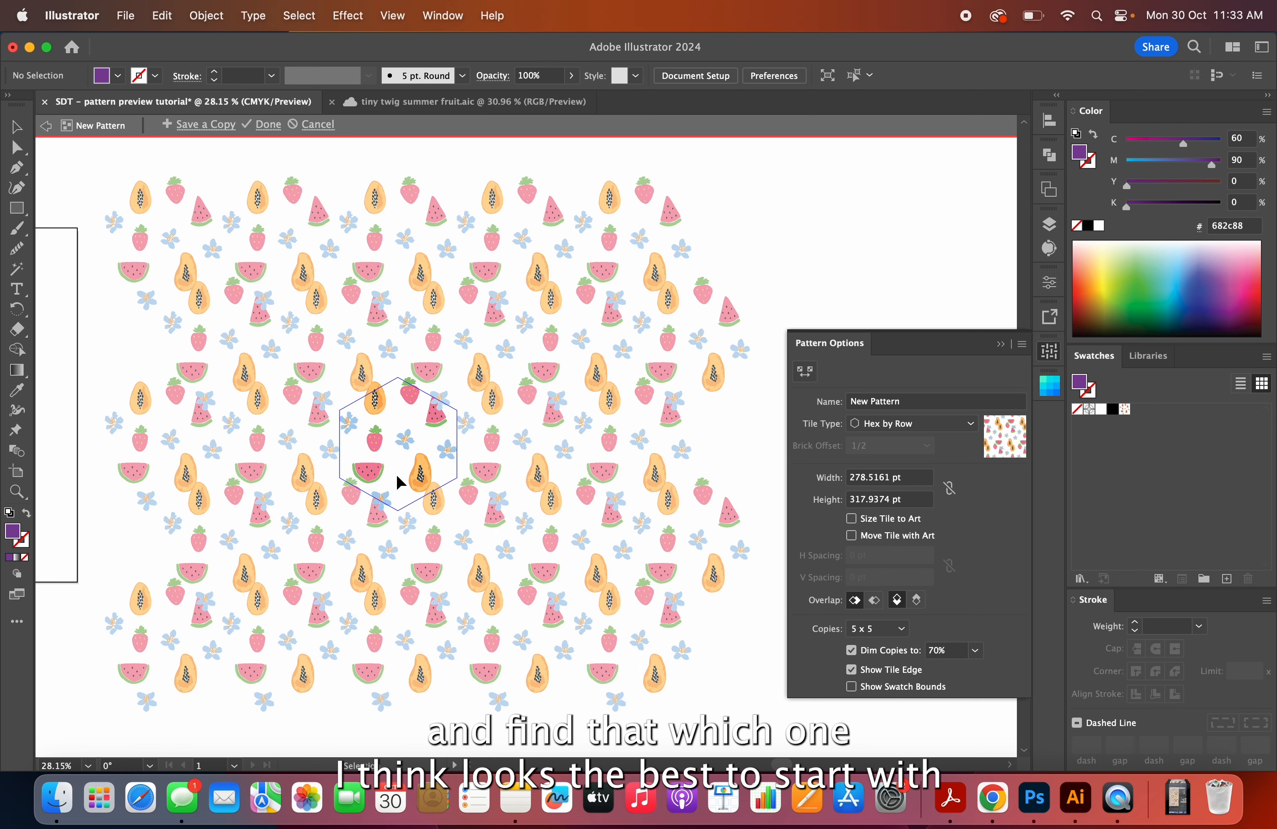
left_click(936, 425)
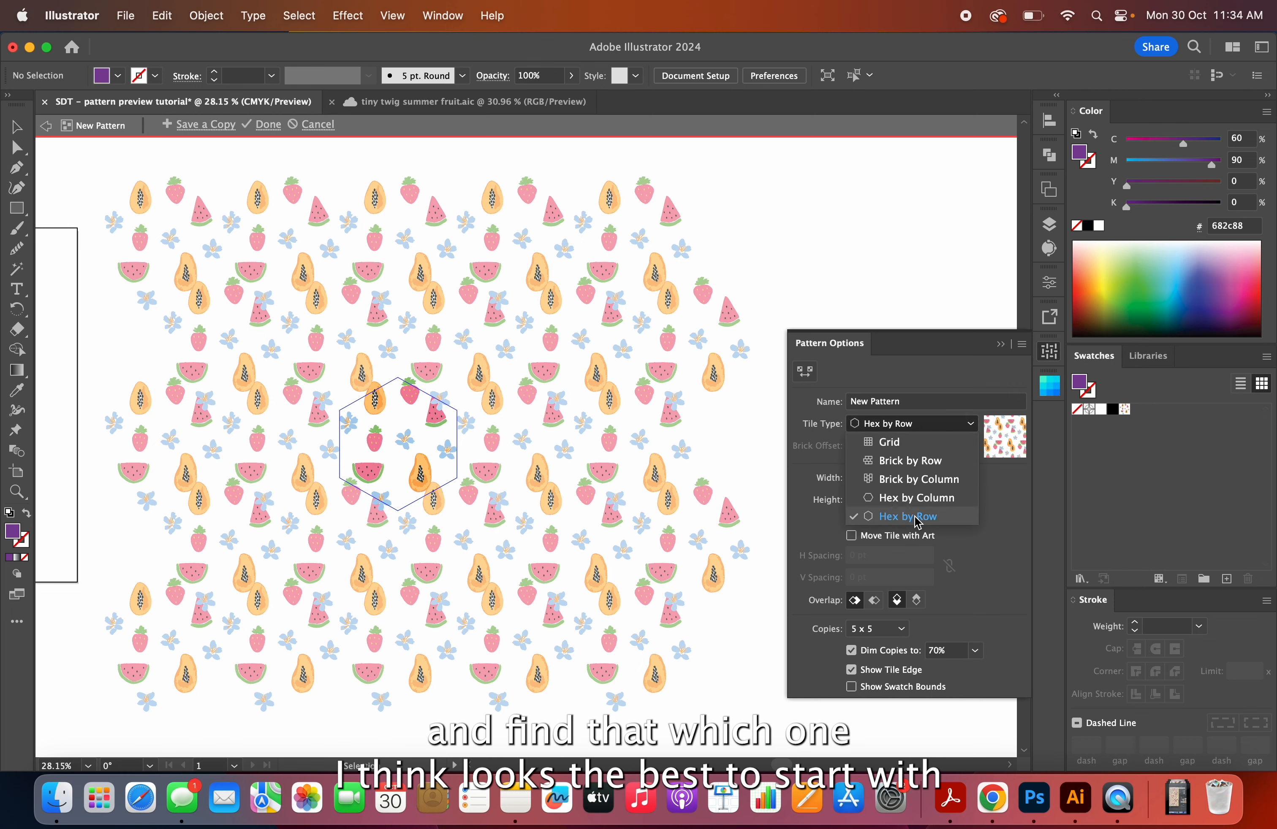
left_click(923, 501)
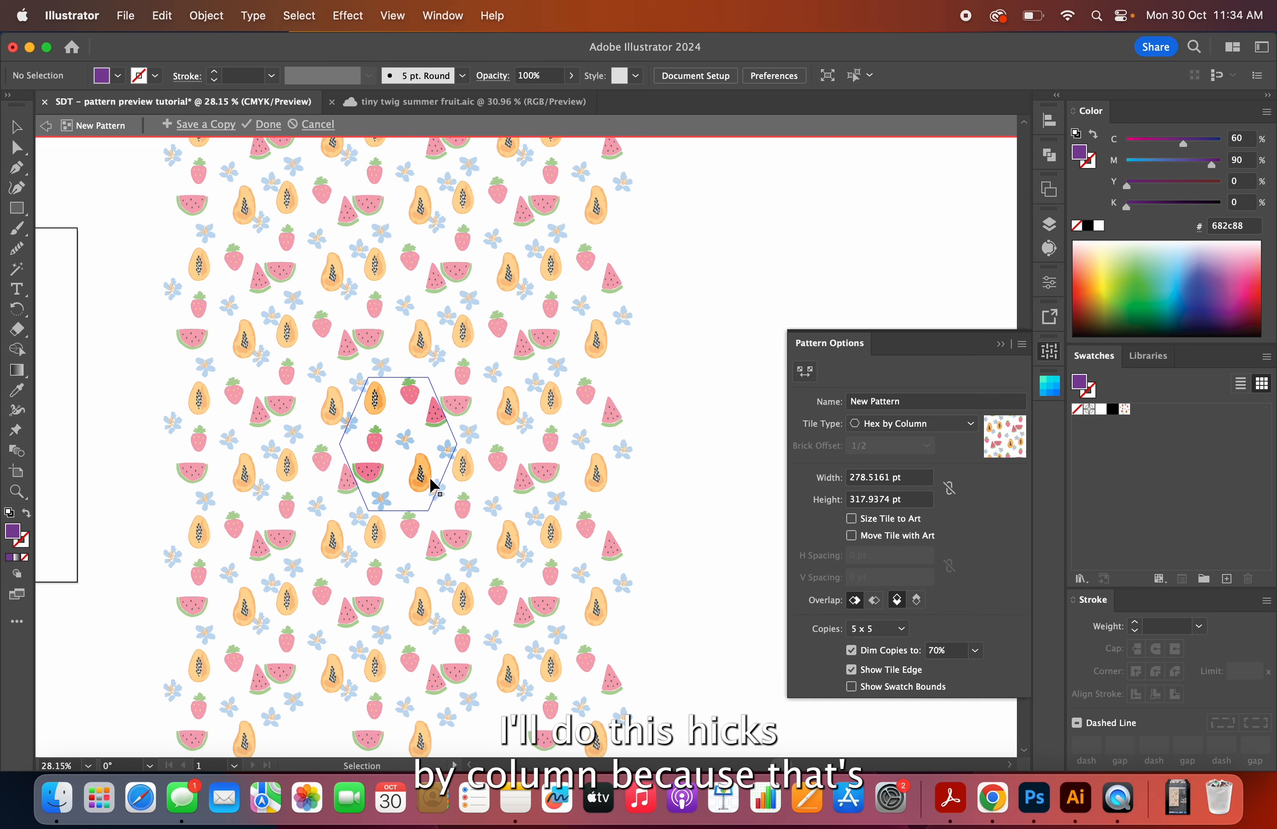
Nudge both papayas slightly inside the hexagonal tile and move the watermelon wedge inward, away from the neighbouring watermelon slice.
scroll(402, 434, "up", 5)
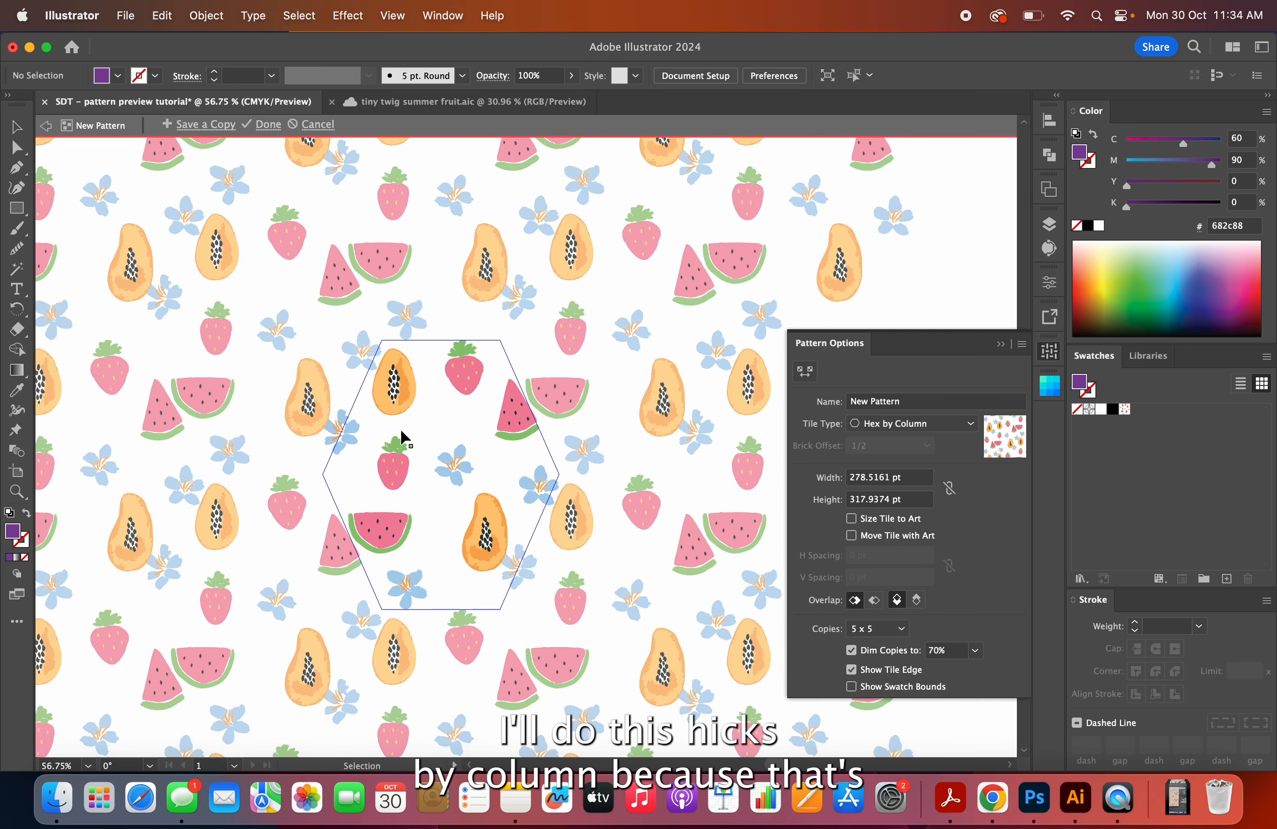
mouse_move(439, 525)
left_mouse_down()
mouse_move(410, 533)
mouse_move(427, 538)
left_mouse_up()
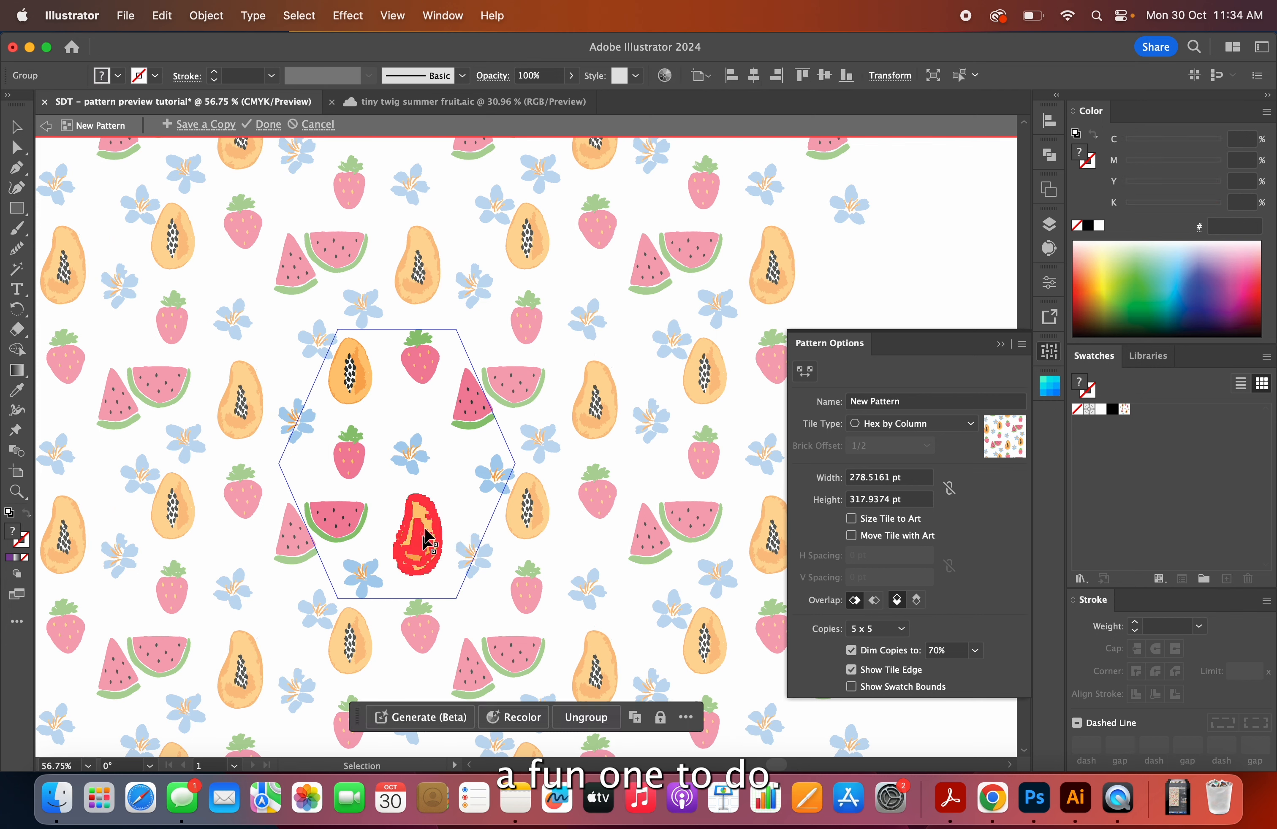
left_click(457, 470)
mouse_move(363, 394)
left_mouse_down()
mouse_move(391, 407)
mouse_move(358, 401)
mouse_move(365, 379)
mouse_move(375, 392)
left_mouse_up()
left_click_drag(468, 403, 452, 415)
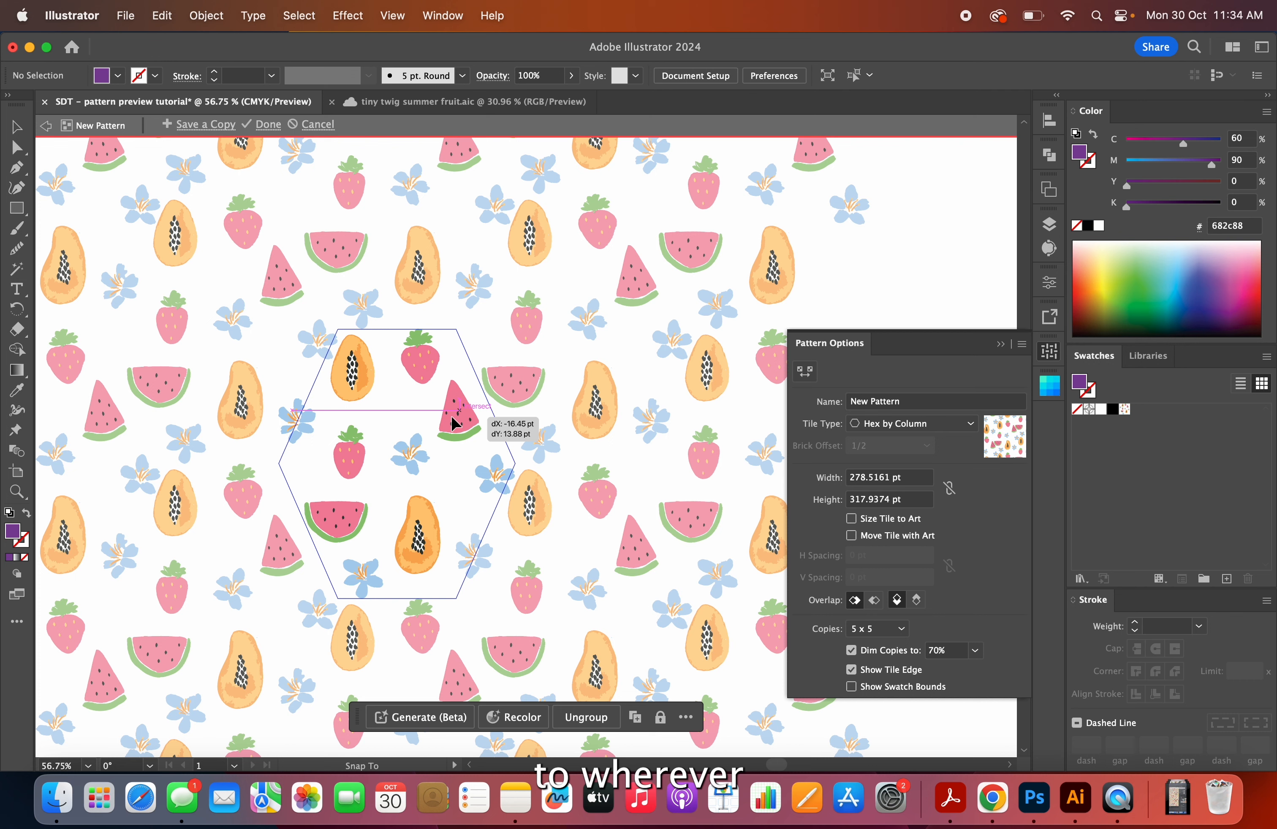
Move the watermelon half-slice slightly to the right and the strawberry above it slightly to the left.
left_click_drag(339, 515, 362, 522)
left_click(354, 453)
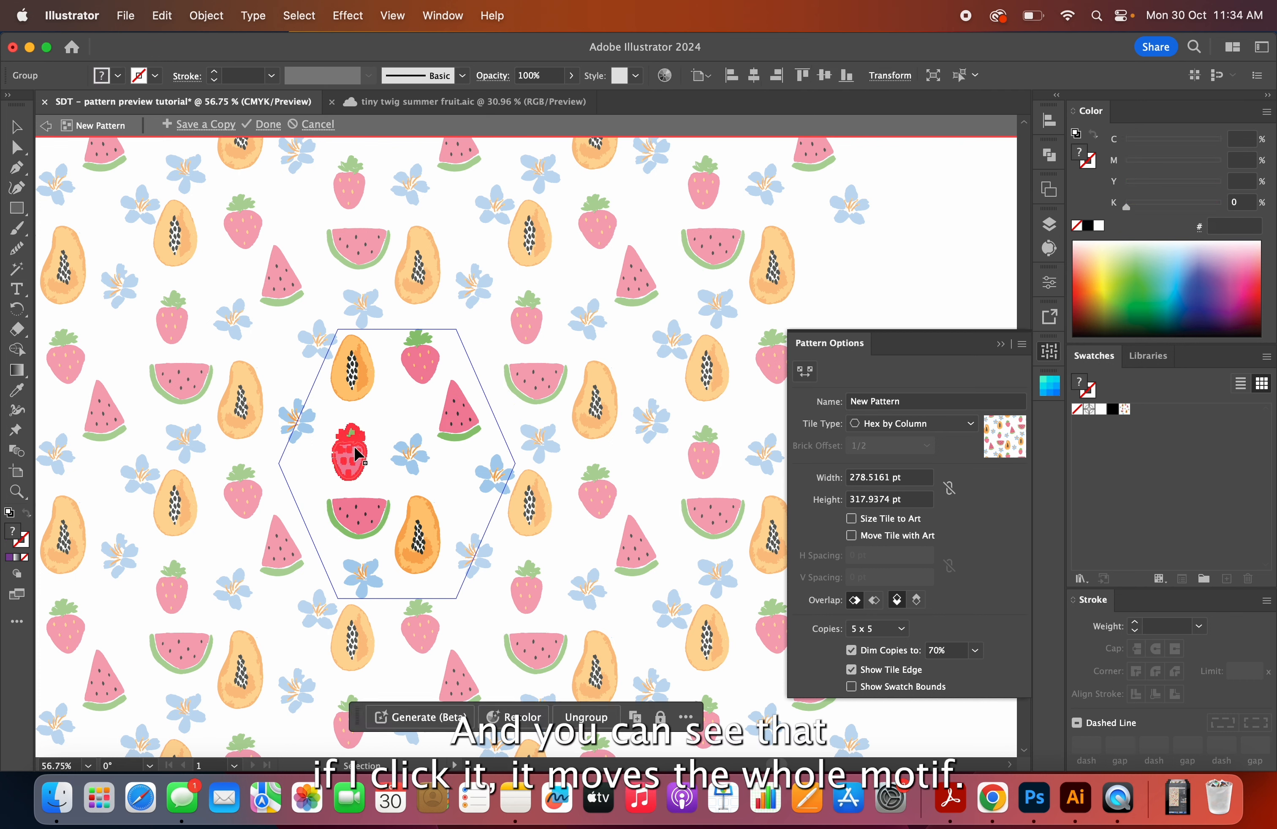
left_click_drag(358, 455, 347, 453)
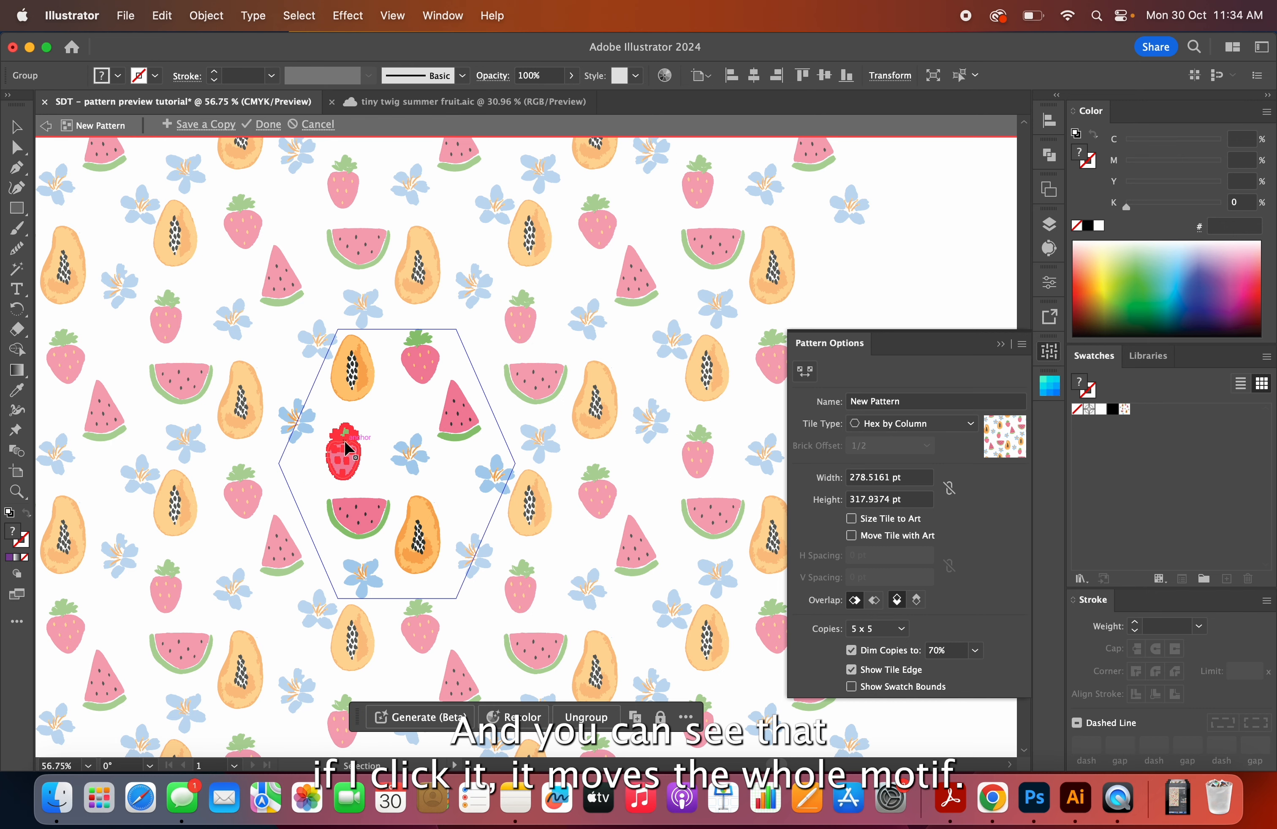
Rotate the strawberry above the watermelon half-slice counterclockwise, check the repeat, and turn it back to nearly upright.
scroll(347, 452, "up", 5)
left_click(456, 344)
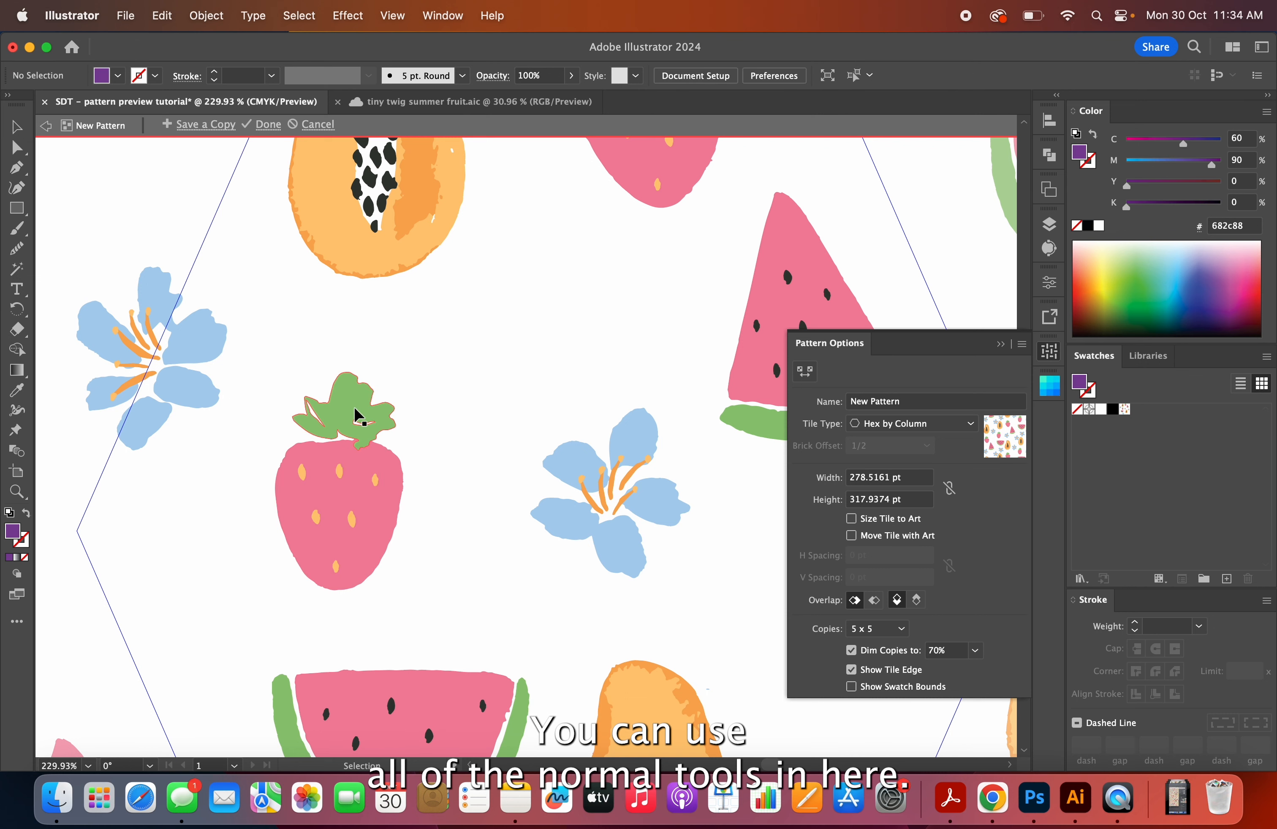
left_click(357, 417)
key("r")
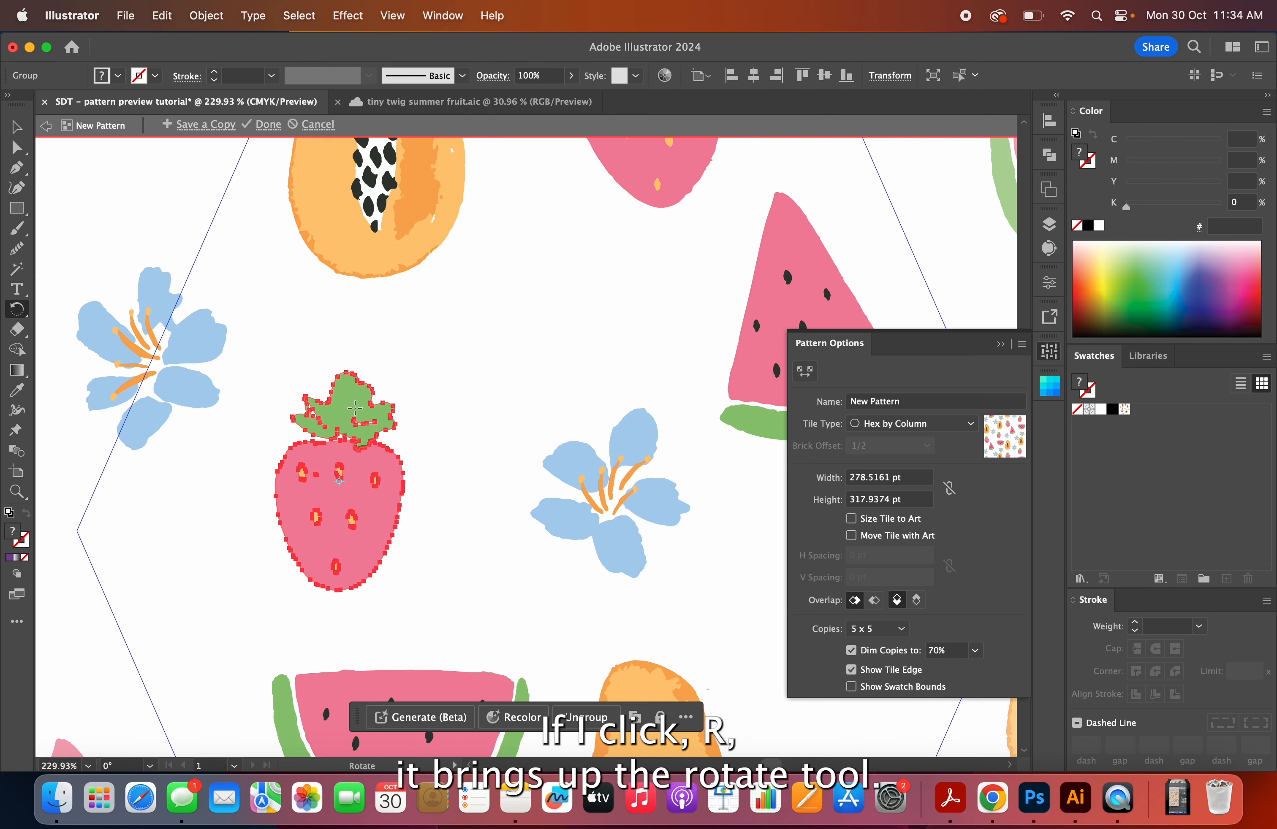
left_click_drag(415, 338, 356, 308)
scroll(357, 308, "down", 10)
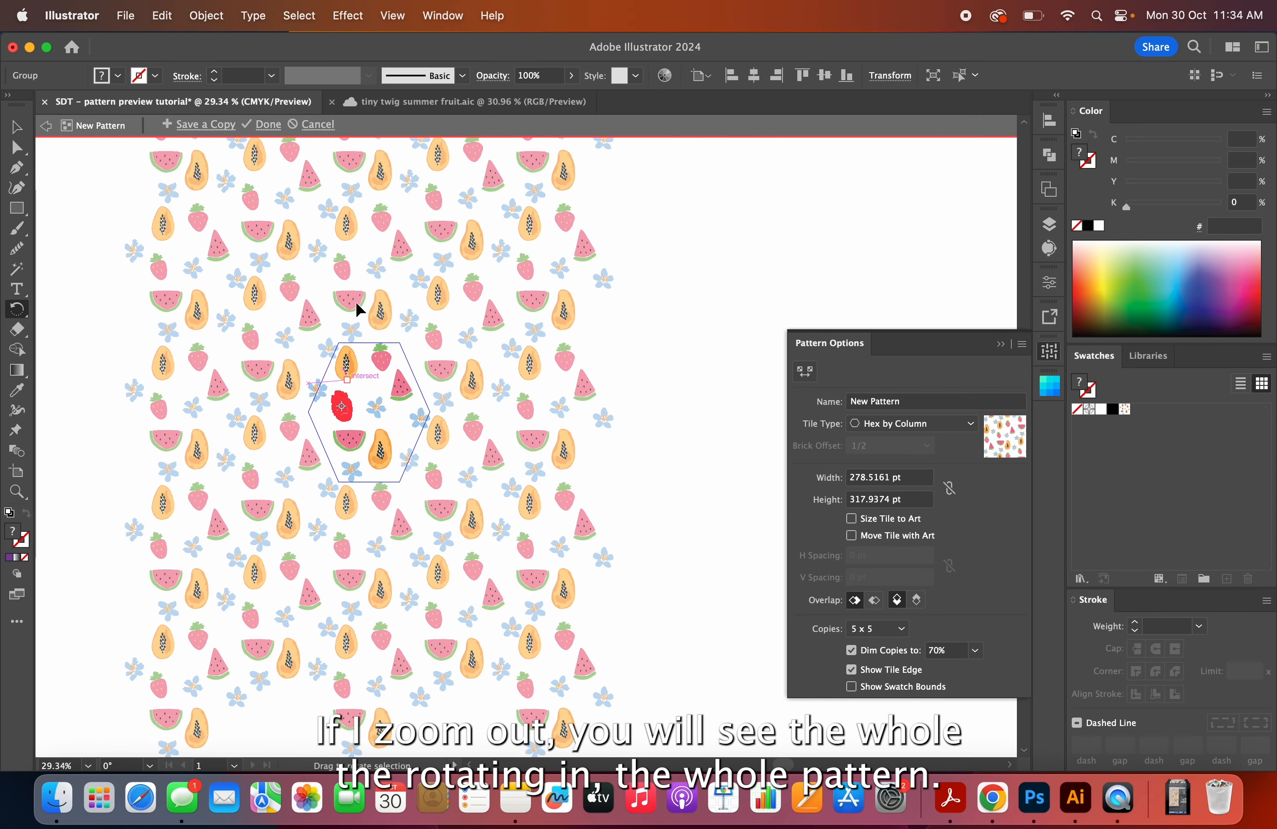
mouse_move(369, 423)
left_mouse_down()
mouse_move(370, 399)
mouse_move(390, 411)
mouse_move(377, 478)
mouse_move(396, 437)
mouse_move(370, 399)
mouse_move(384, 406)
left_mouse_up()
Scale up the strawberry above the watermelon half-slice so it is larger than the other strawberry.
scroll(317, 403, "up", 6)
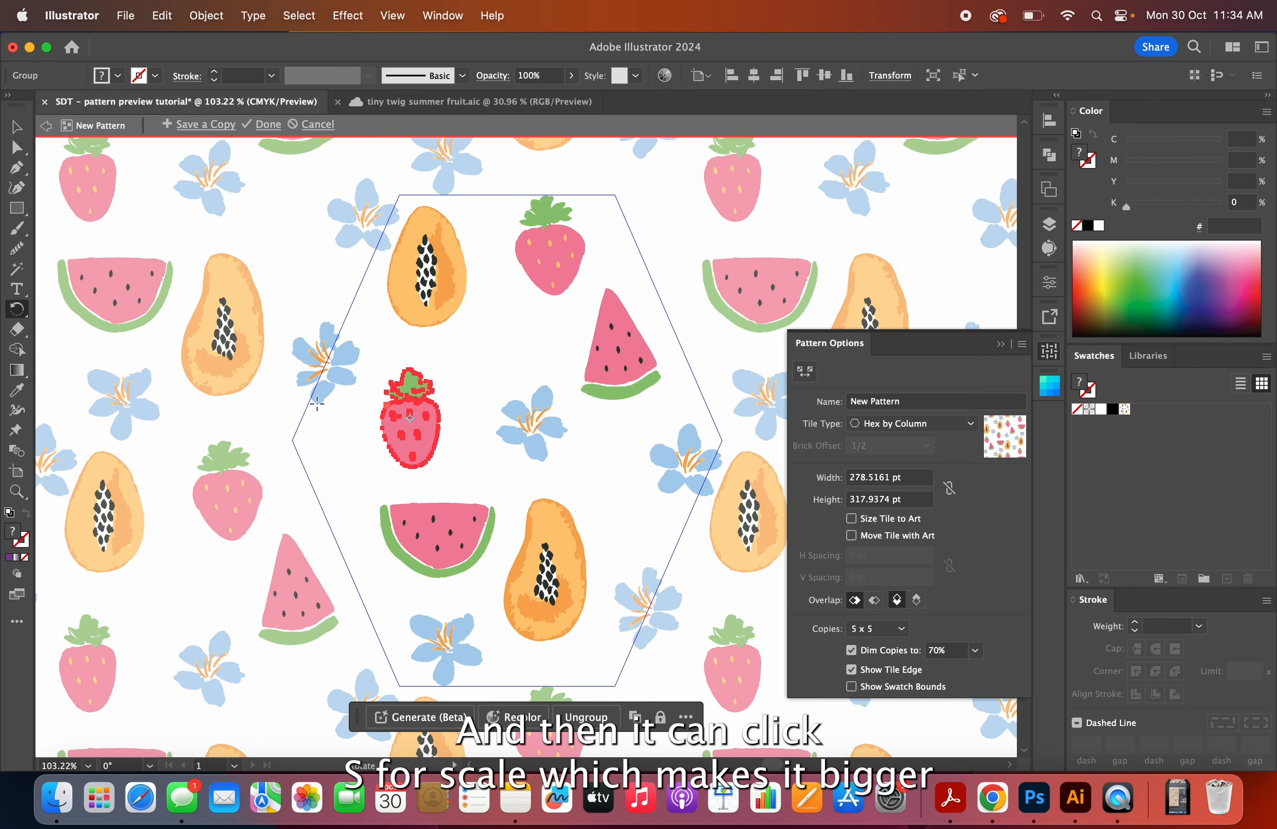
scroll(476, 393, "right", 2)
key("s")
mouse_move(418, 392)
left_mouse_down()
mouse_move(447, 362)
mouse_move(428, 376)
left_mouse_up()
scroll(433, 379, "down", 3)
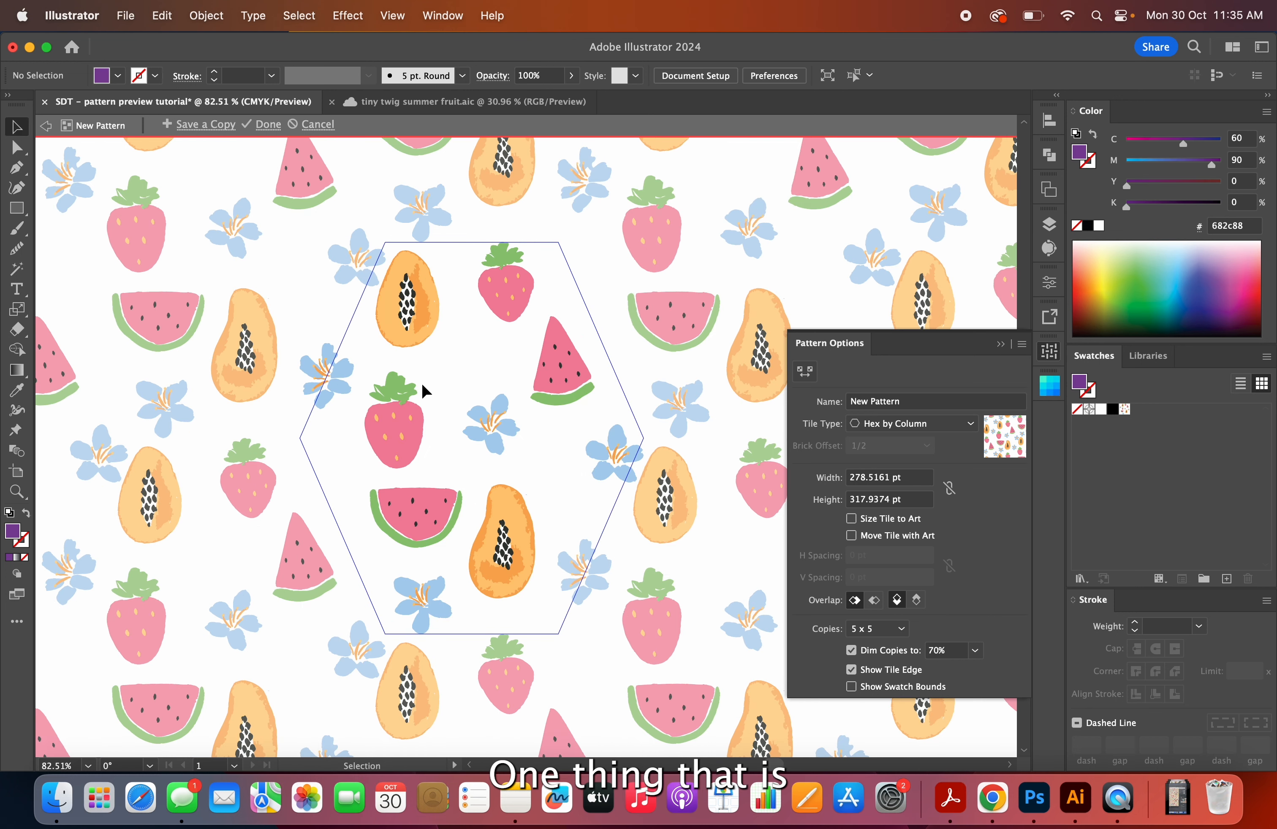
Try to select individual seeds inside the enlarged strawberry's group.
scroll(402, 434, "up", 5)
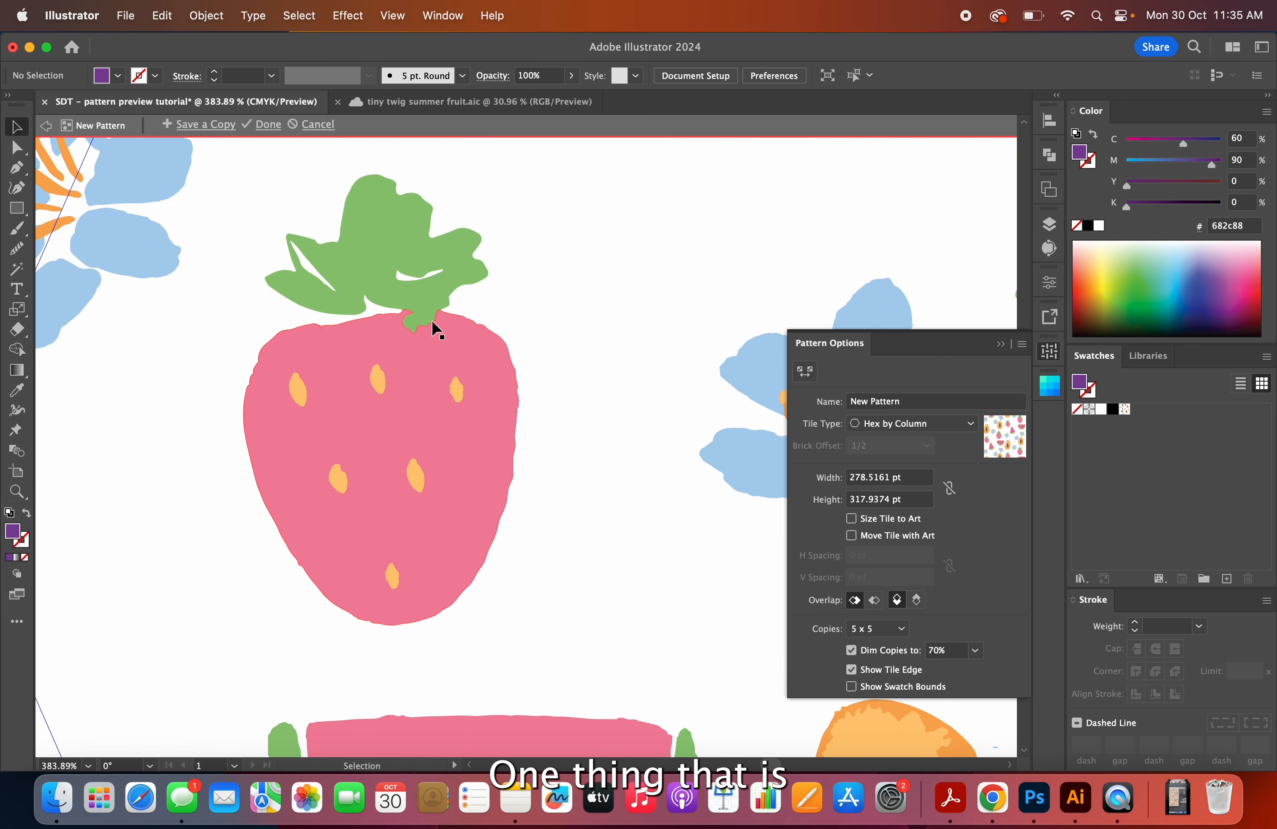
left_click(456, 399)
left_click(457, 393)
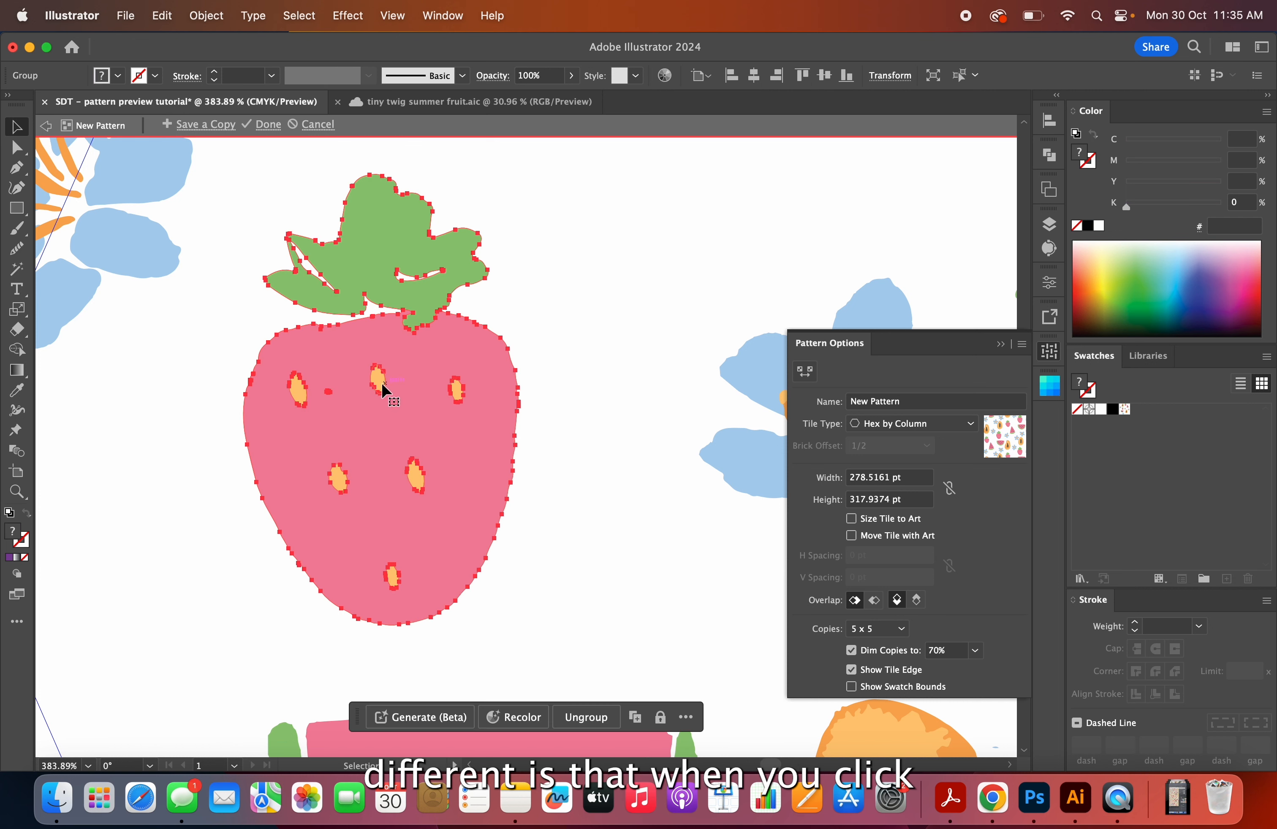
left_click(378, 382)
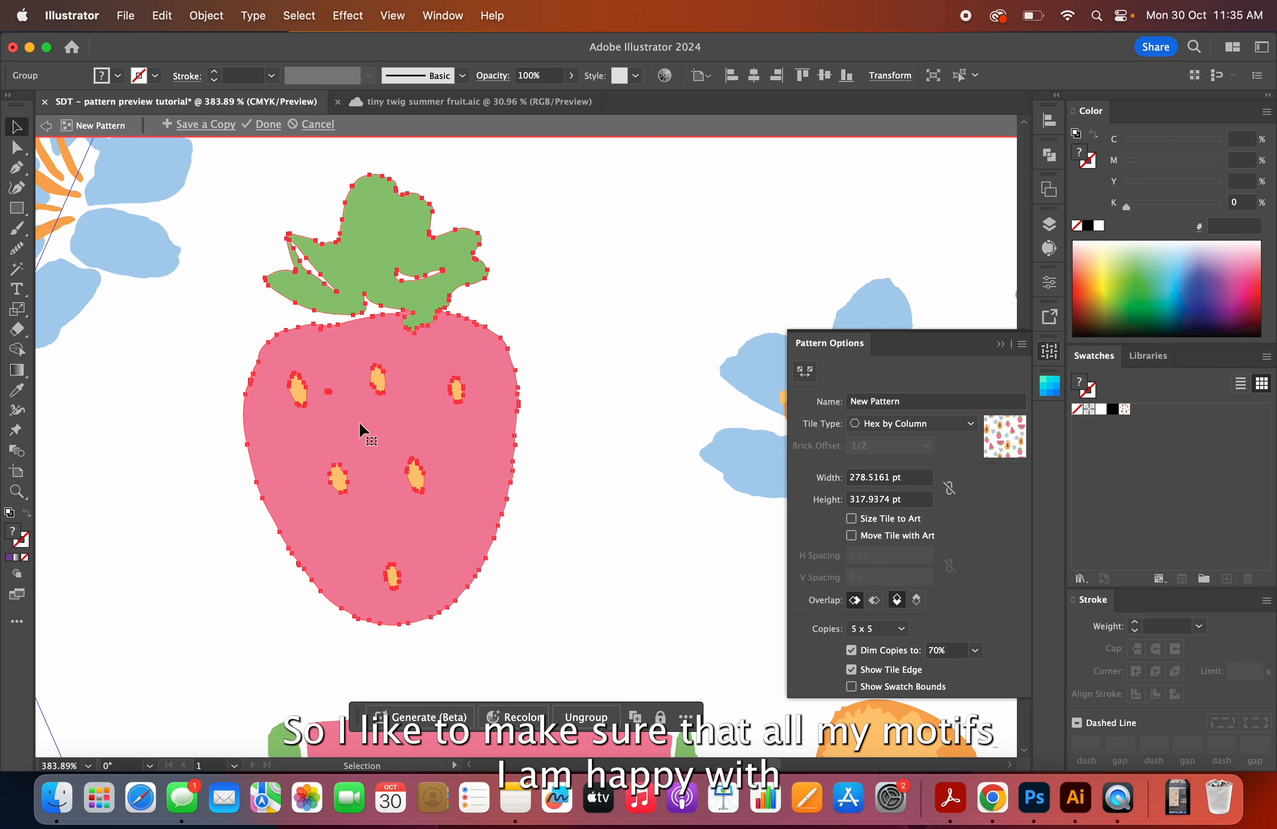
scroll(357, 448, "down", 5)
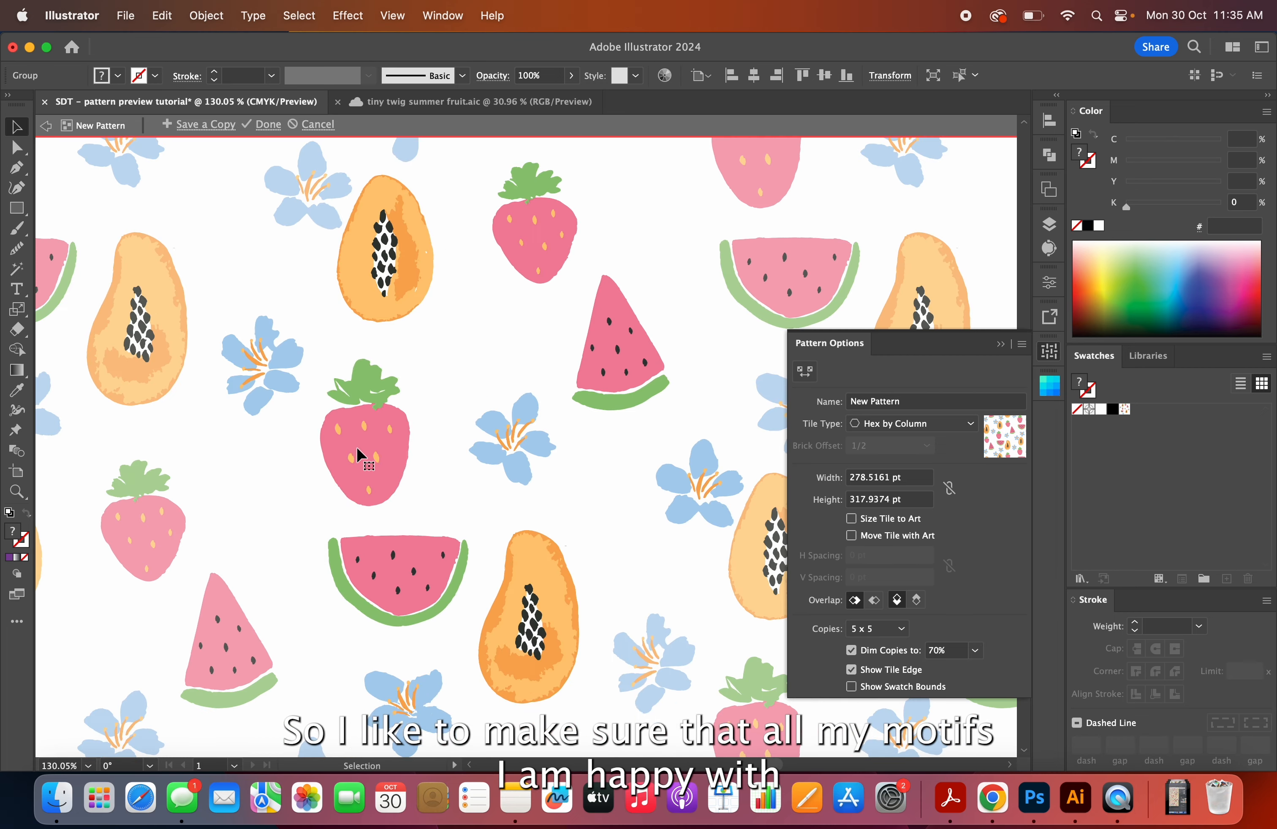
Nudge the upper papaya upward, the flower at the tile's right corner inward, and the bottom flower slightly up to even the spacing.
left_click(389, 389)
left_click_drag(389, 364, 388, 358)
left_click(483, 459)
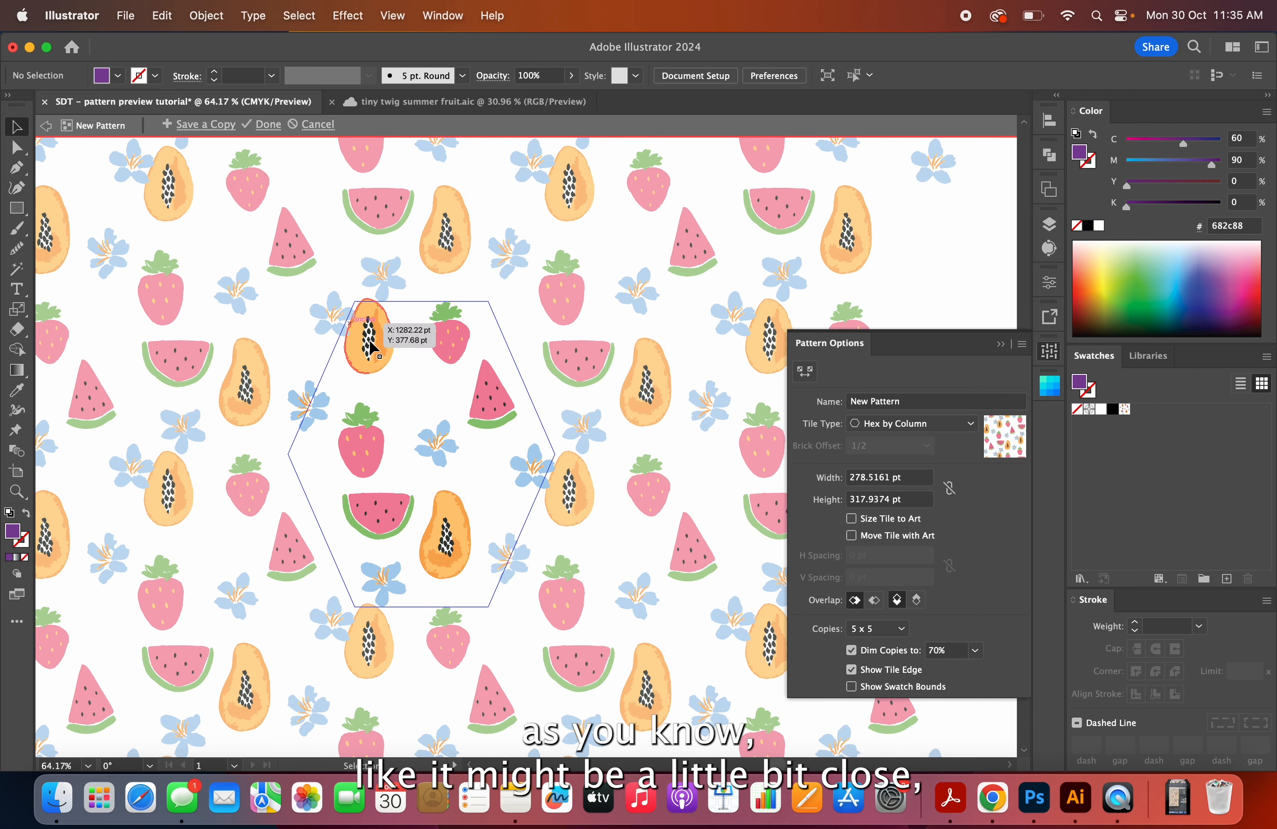
left_click_drag(525, 470, 515, 466)
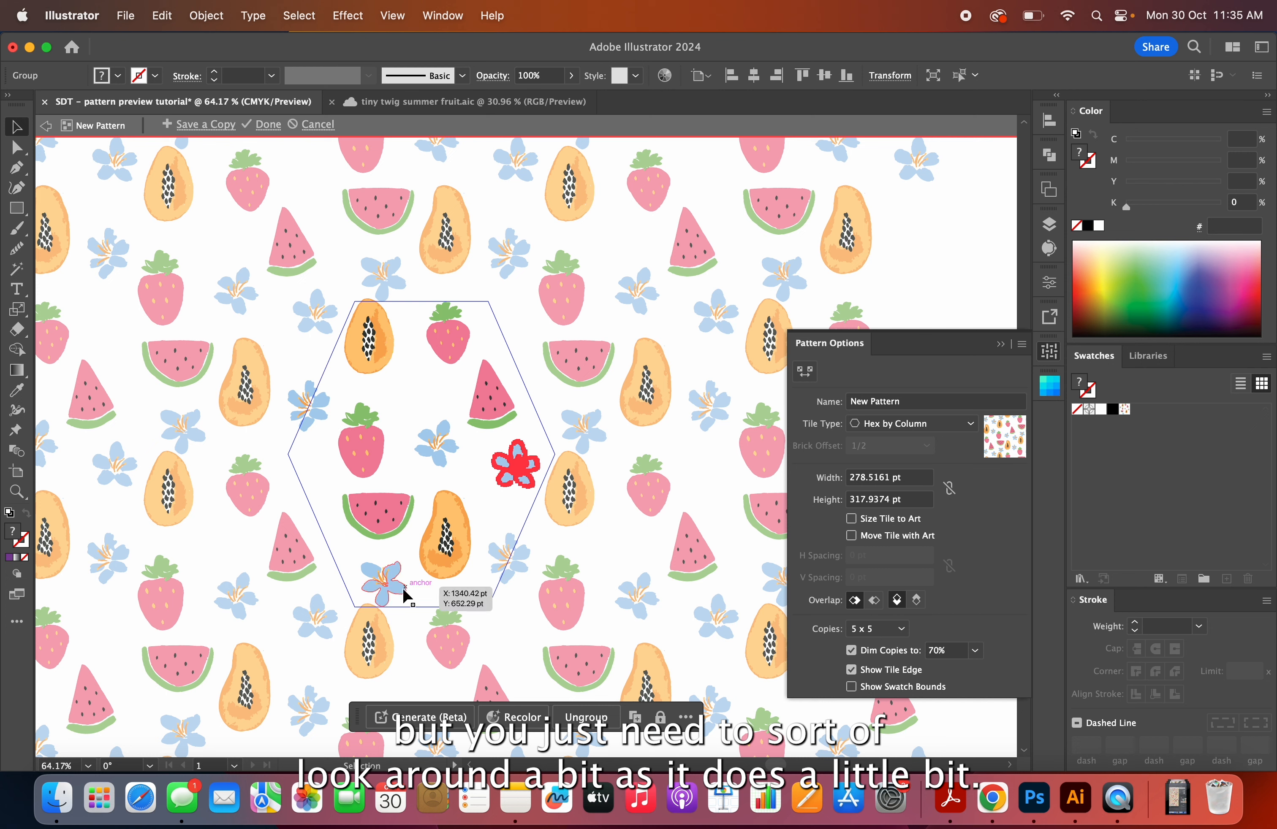
left_click_drag(401, 589, 405, 574)
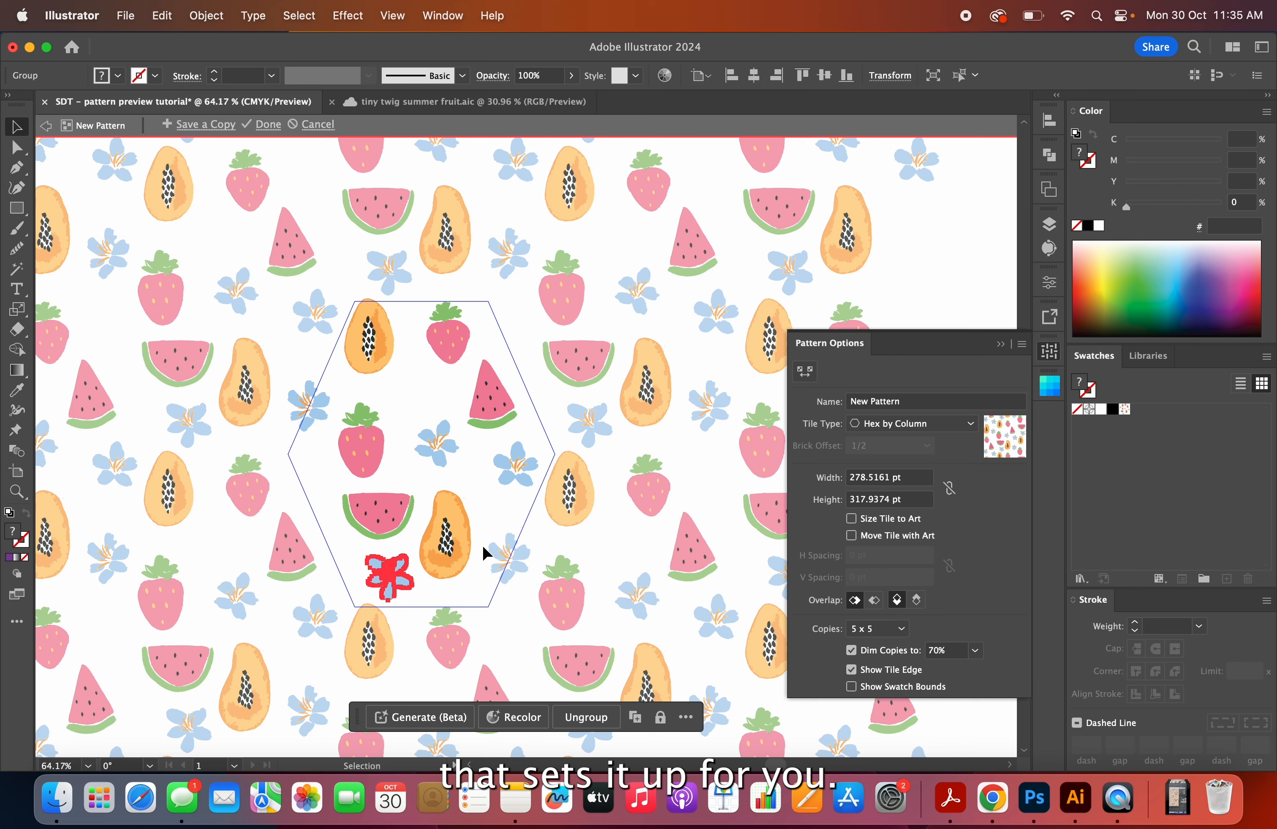
Duplicate the central flower into the gap between the enlarged strawberry and the tile's lower-left edge, and rotate the copy.
scroll(482, 545, "down", 5)
scroll(482, 545, "up", 5)
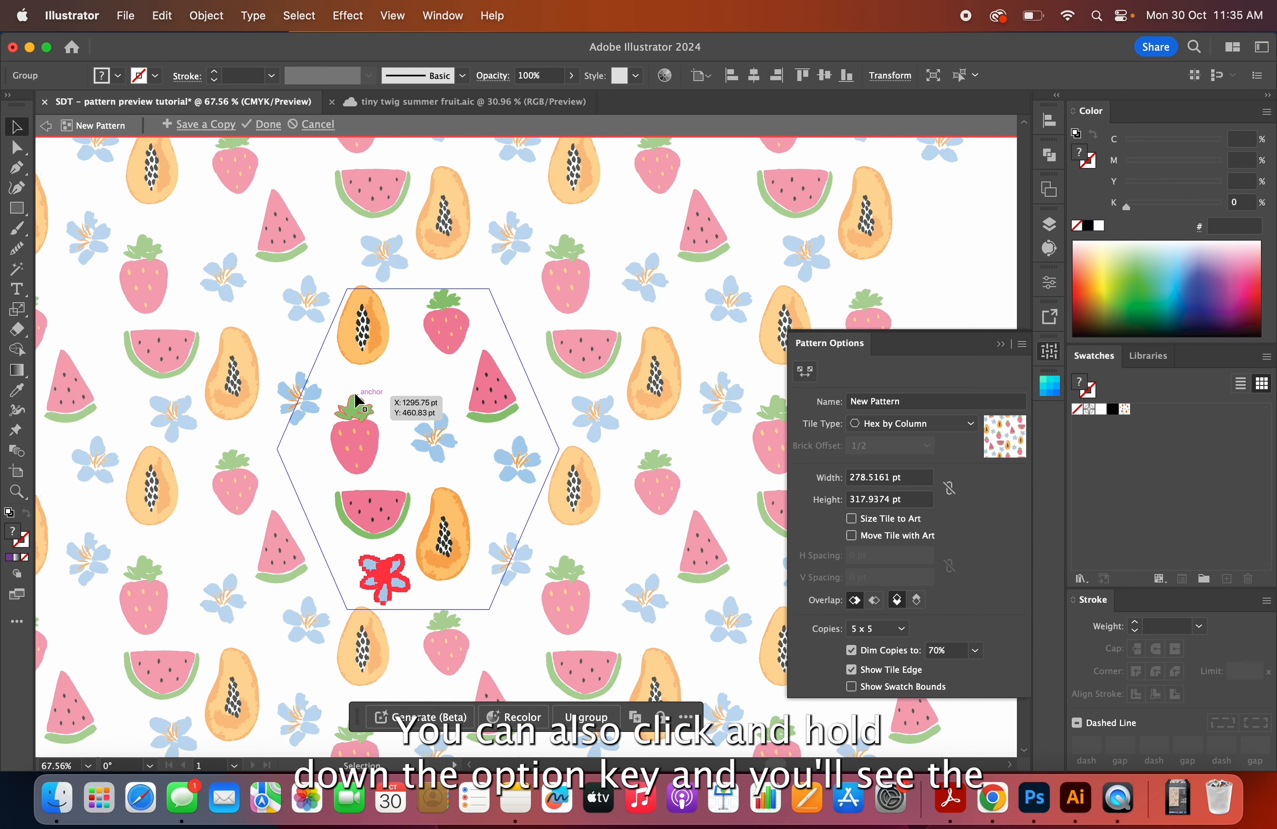
left_click(446, 440)
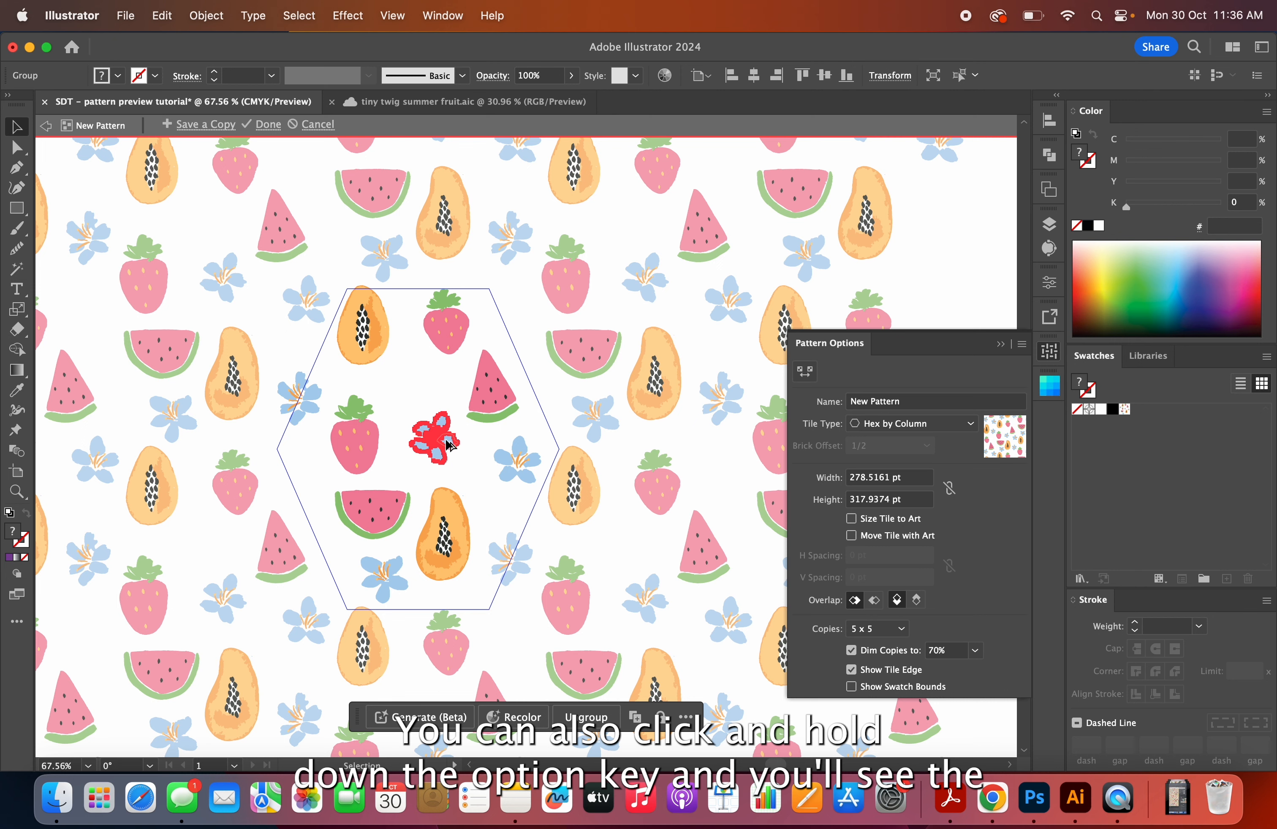
left_click_drag(451, 445, 265, 515)
key("r")
key("v")
left_click(401, 396)
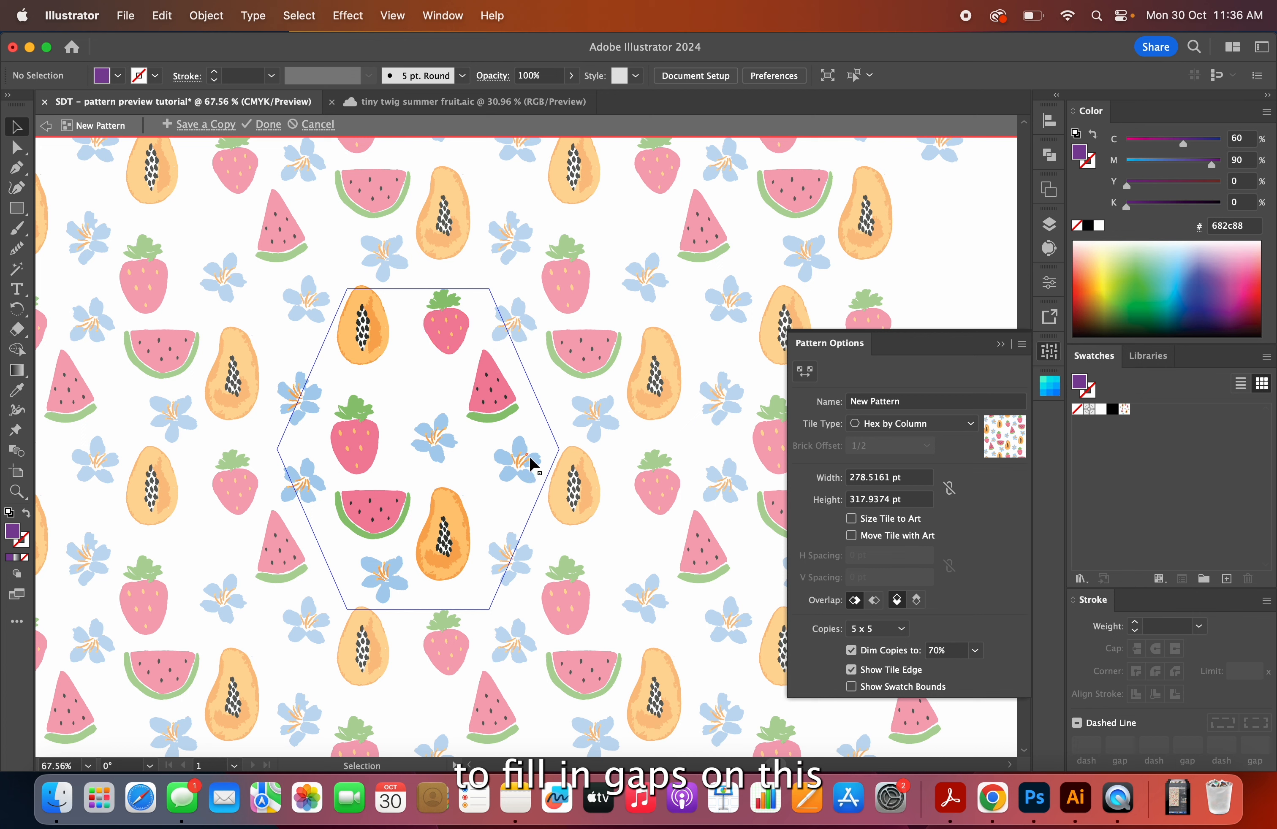
Duplicate the flower near the tile's right corner into the gap below the upper papaya and strawberry, and scale the copy down.
left_click_drag(530, 462, 425, 383)
key("s")
left_click_drag(458, 294, 451, 318)
key("v")
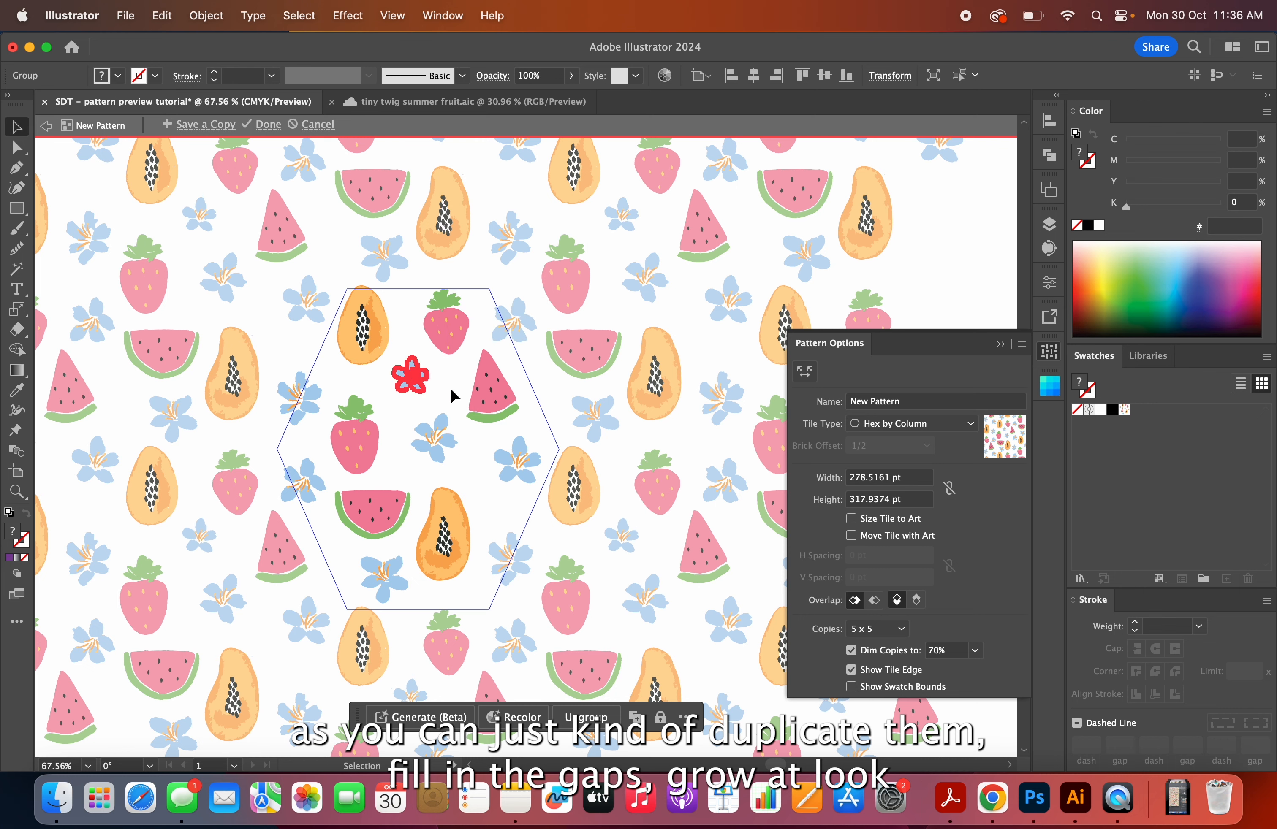
left_click(450, 387)
Tilt the lower papaya slightly clockwise to fill the space beside the watermelon half-slice.
scroll(451, 388, "down", 5)
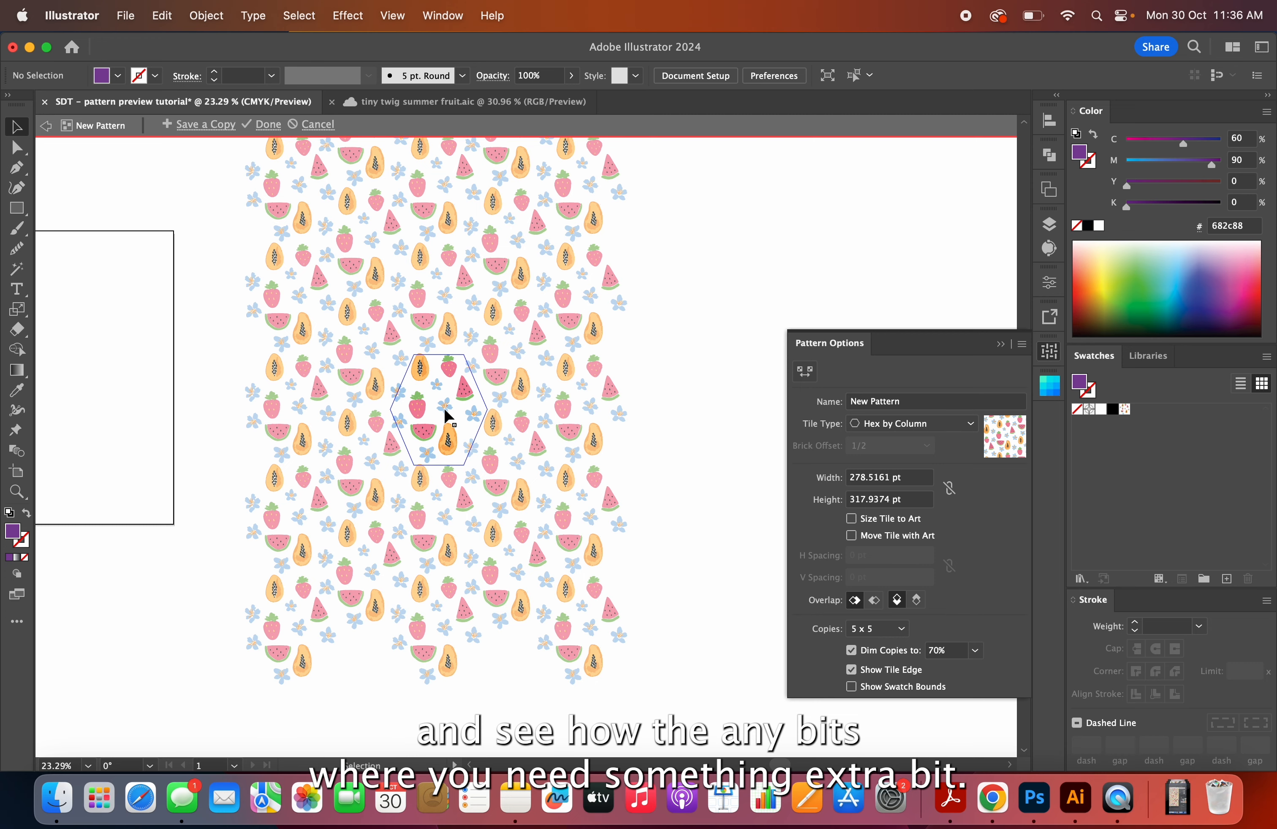
scroll(444, 407, "up", 5)
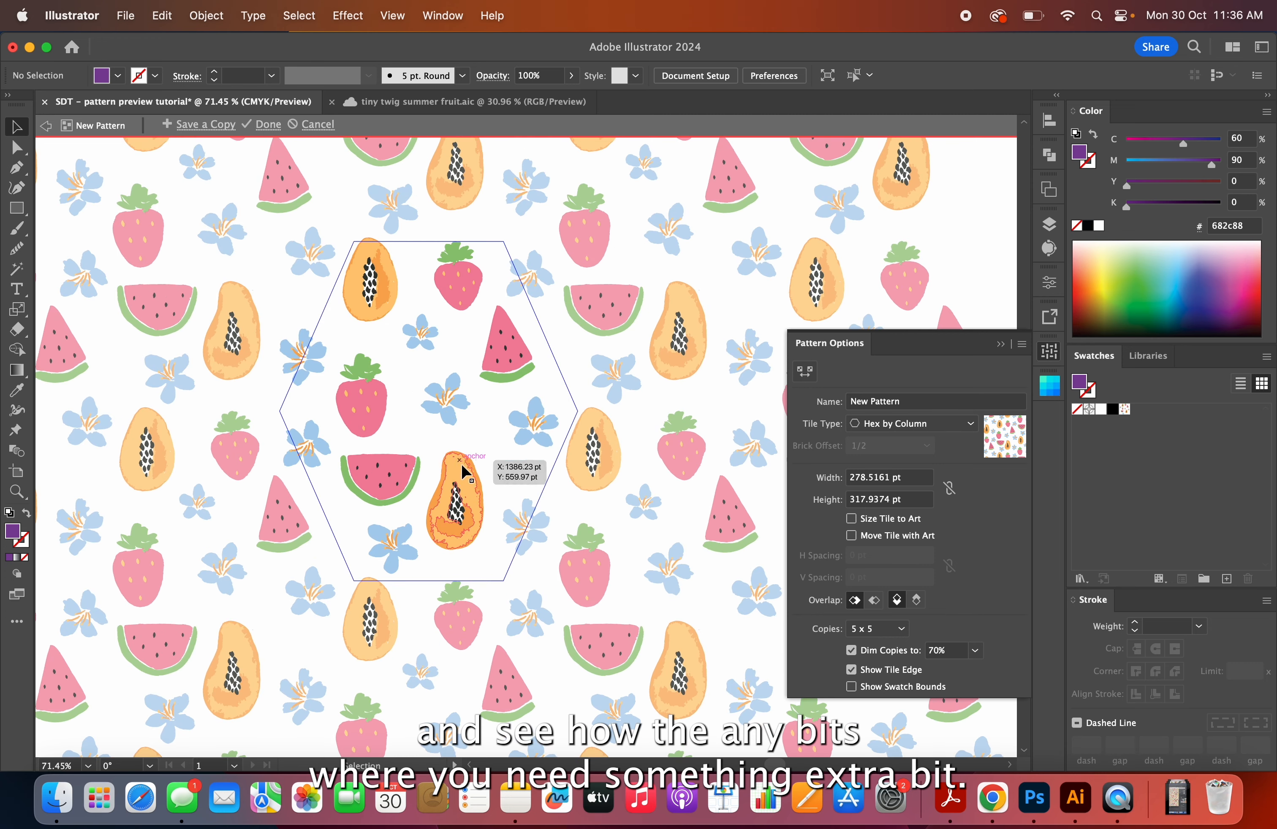
left_click(463, 466)
key("r")
left_click_drag(504, 450, 469, 488)
key("v")
Check the overall repeat and finish editing the pattern, keeping it as a swatch.
scroll(468, 488, "down", 8)
scroll(470, 494, "up", 8)
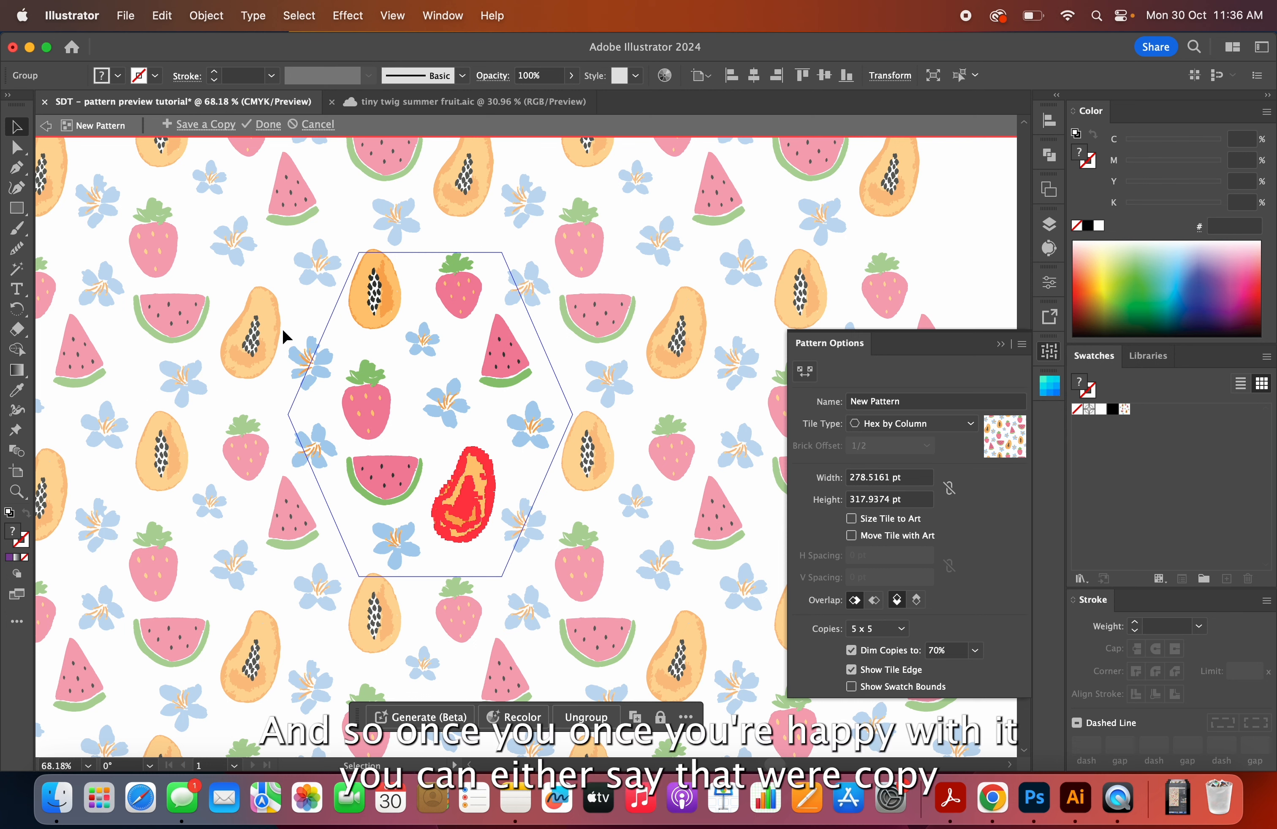
left_click(268, 126)
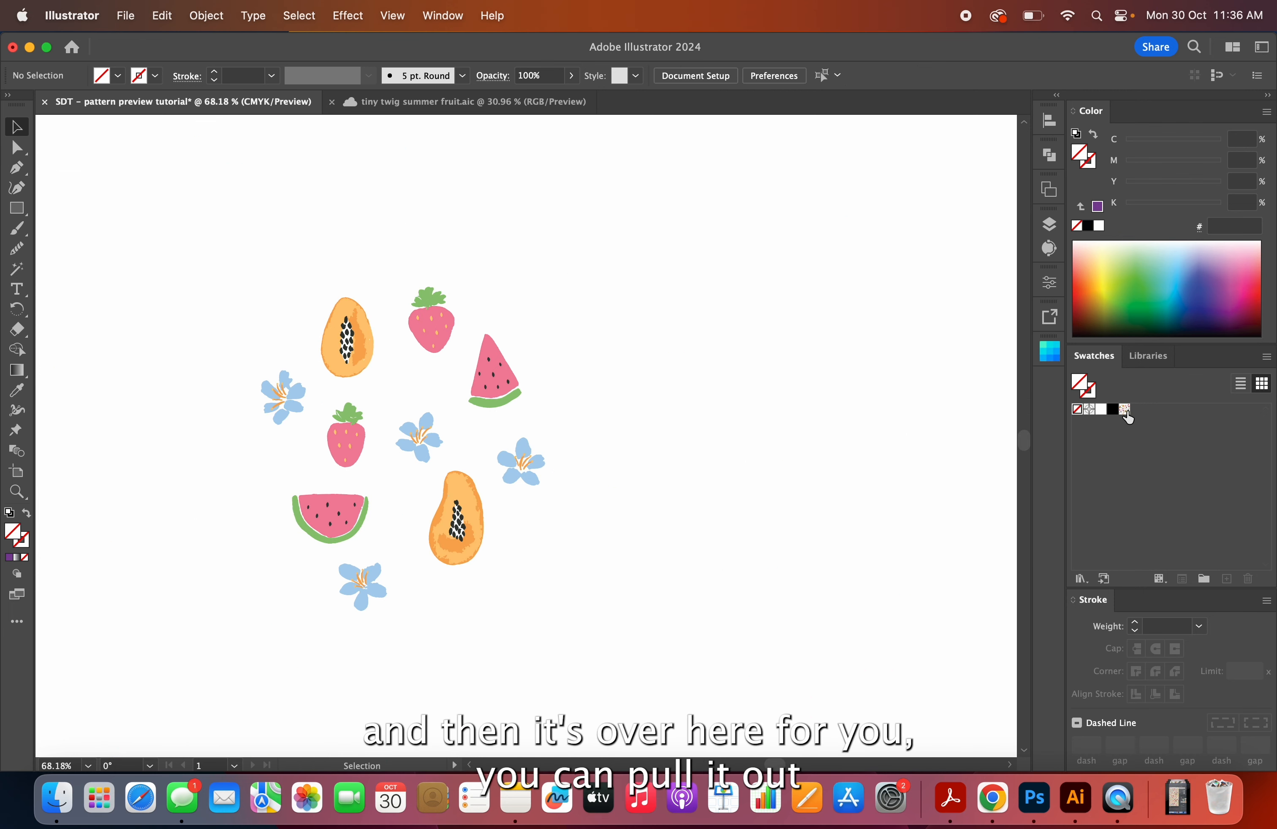
Place the finished pattern swatch's artwork on the canvas and move it clear, above and left of the original motifs.
left_click_drag(1128, 418, 967, 591)
scroll(695, 323, "down", 5)
left_click(840, 256)
scroll(840, 256, "up", 4)
scroll(840, 256, "right", 4)
key("m")
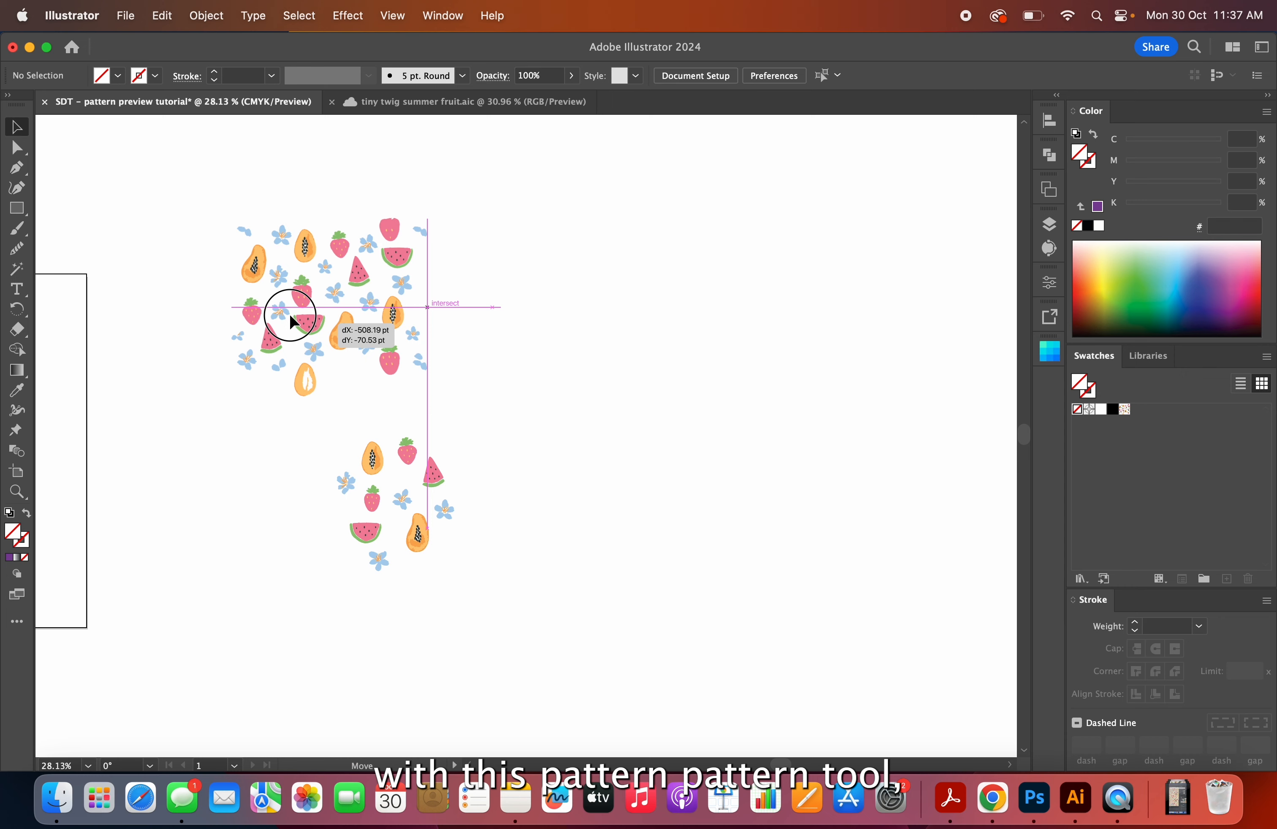
left_click_drag(290, 313, 143, 263)
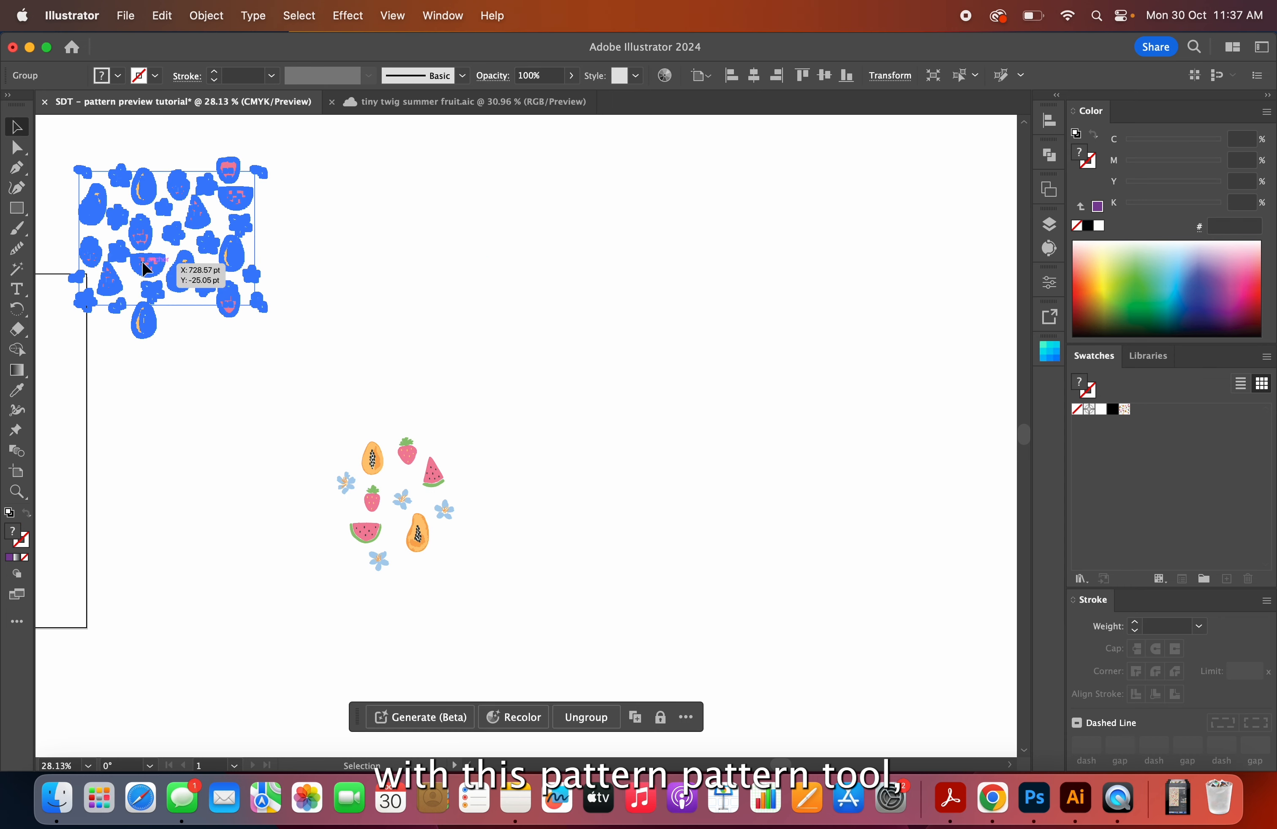
left_click(523, 410)
Select all the original fruit and flower motifs and make a new pattern from them.
scroll(523, 410, "down", 1)
scroll(625, 288, "up", 1)
scroll(626, 288, "down", 3)
scroll(625, 288, "left", 3)
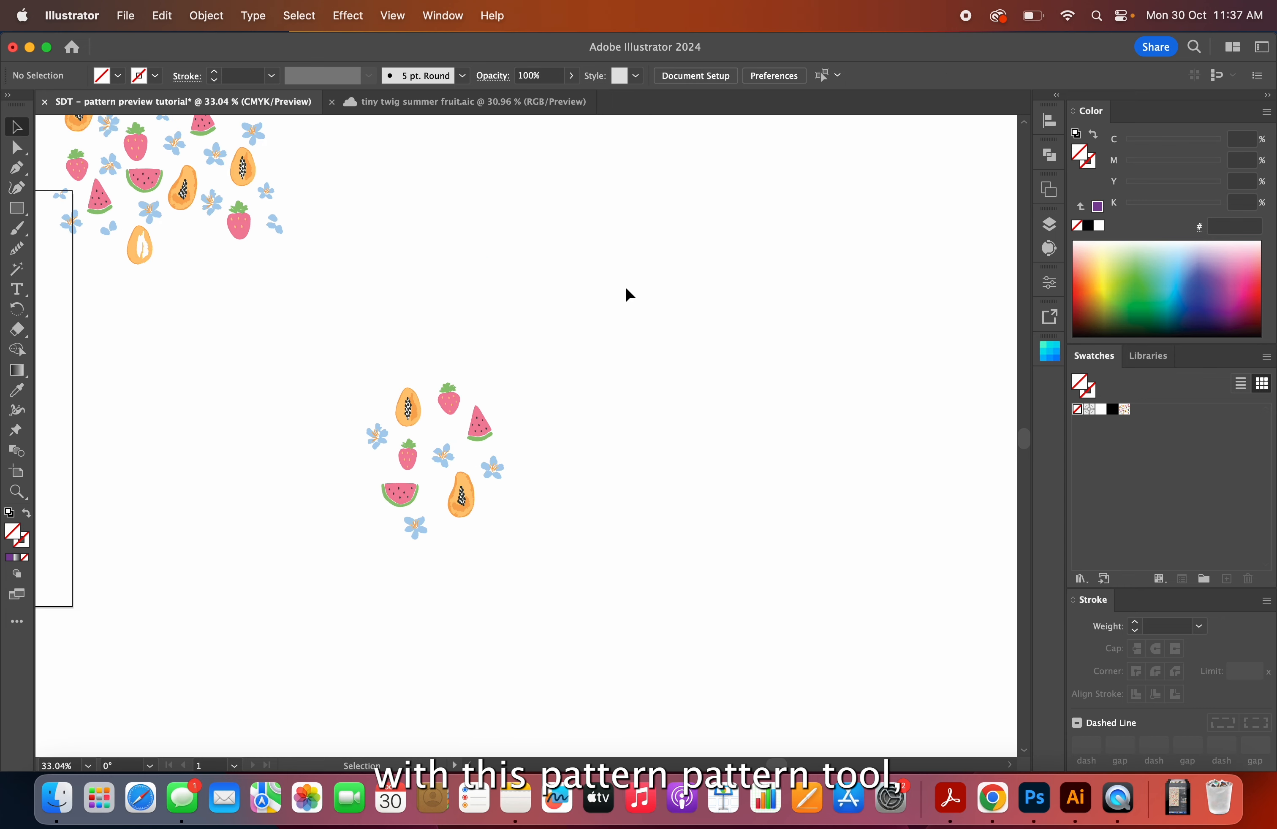
scroll(625, 288, "up", 5)
scroll(626, 288, "down", 3)
scroll(627, 288, "left", 2)
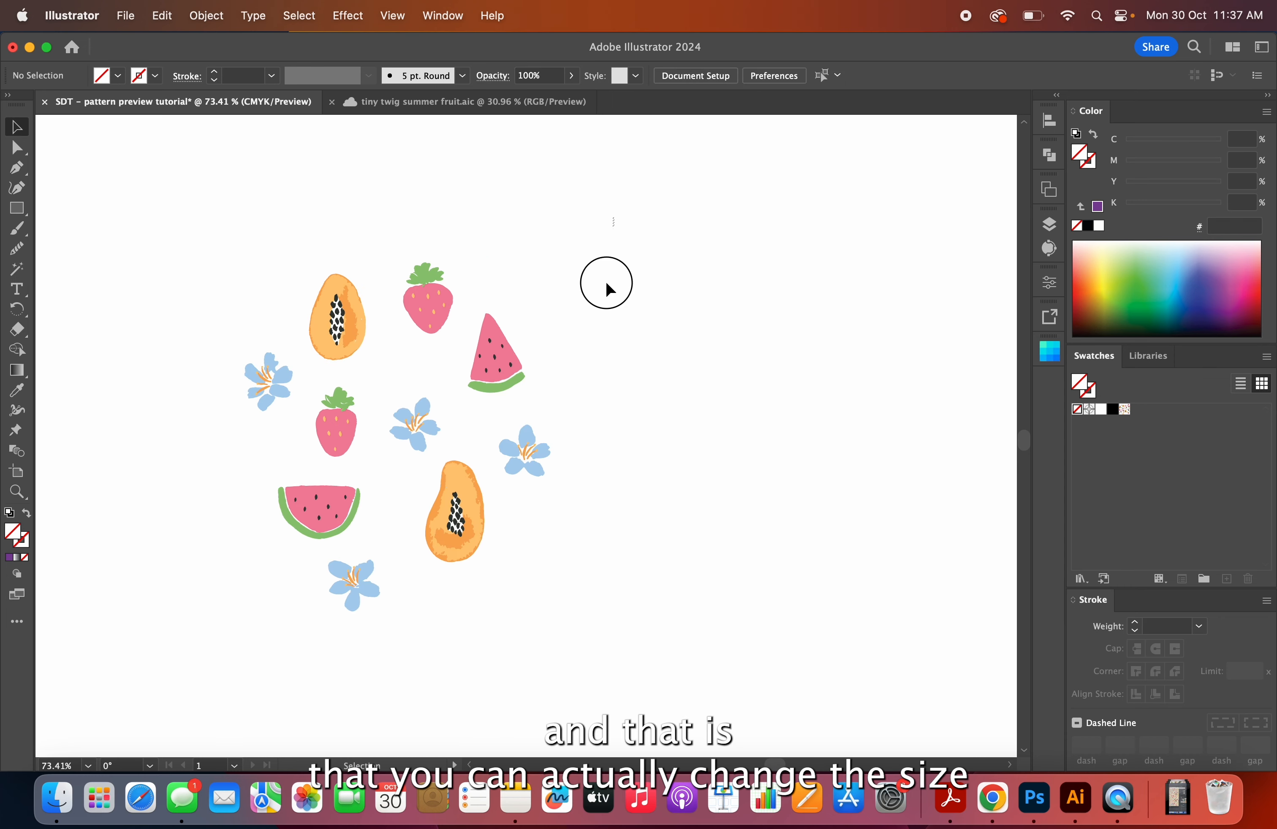
left_click_drag(606, 280, 221, 692)
left_click(443, 16)
left_click(470, 646)
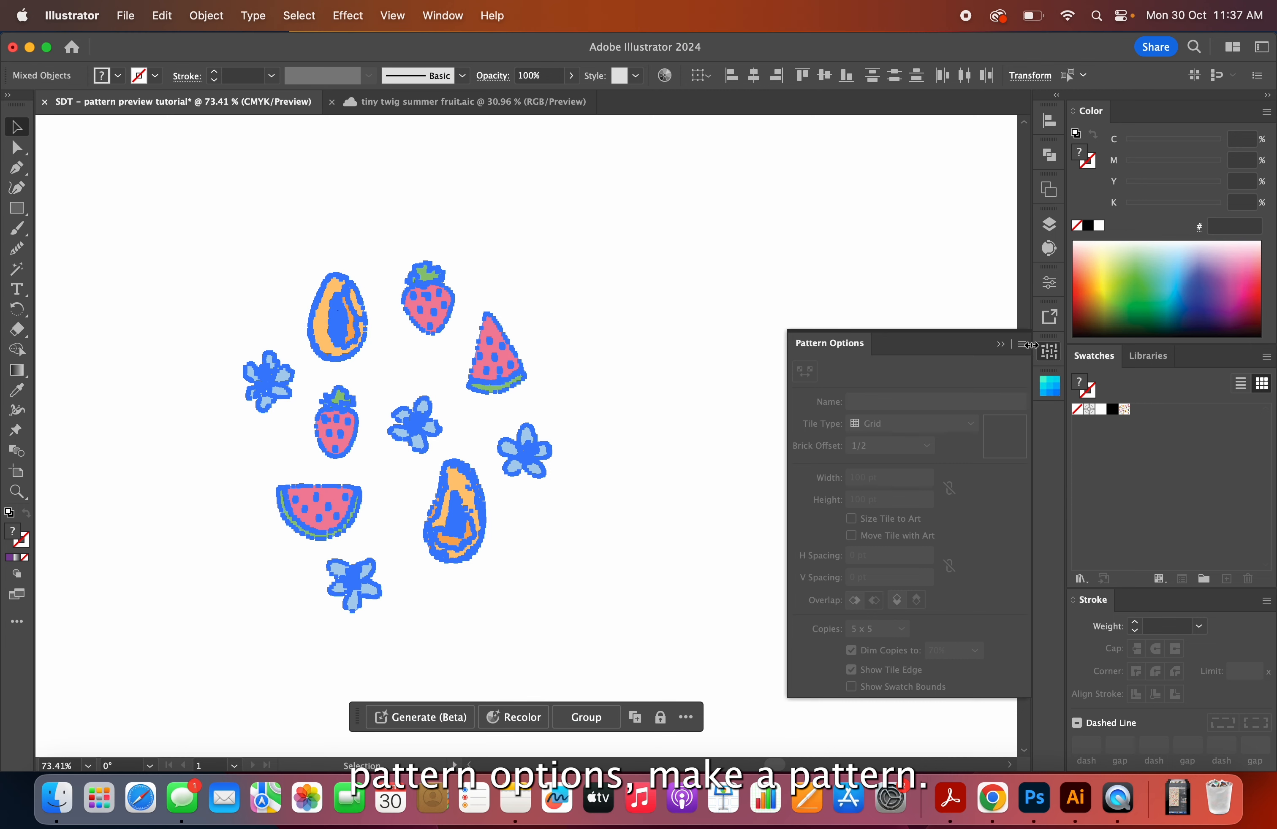
left_click(1018, 345)
left_click(1077, 349)
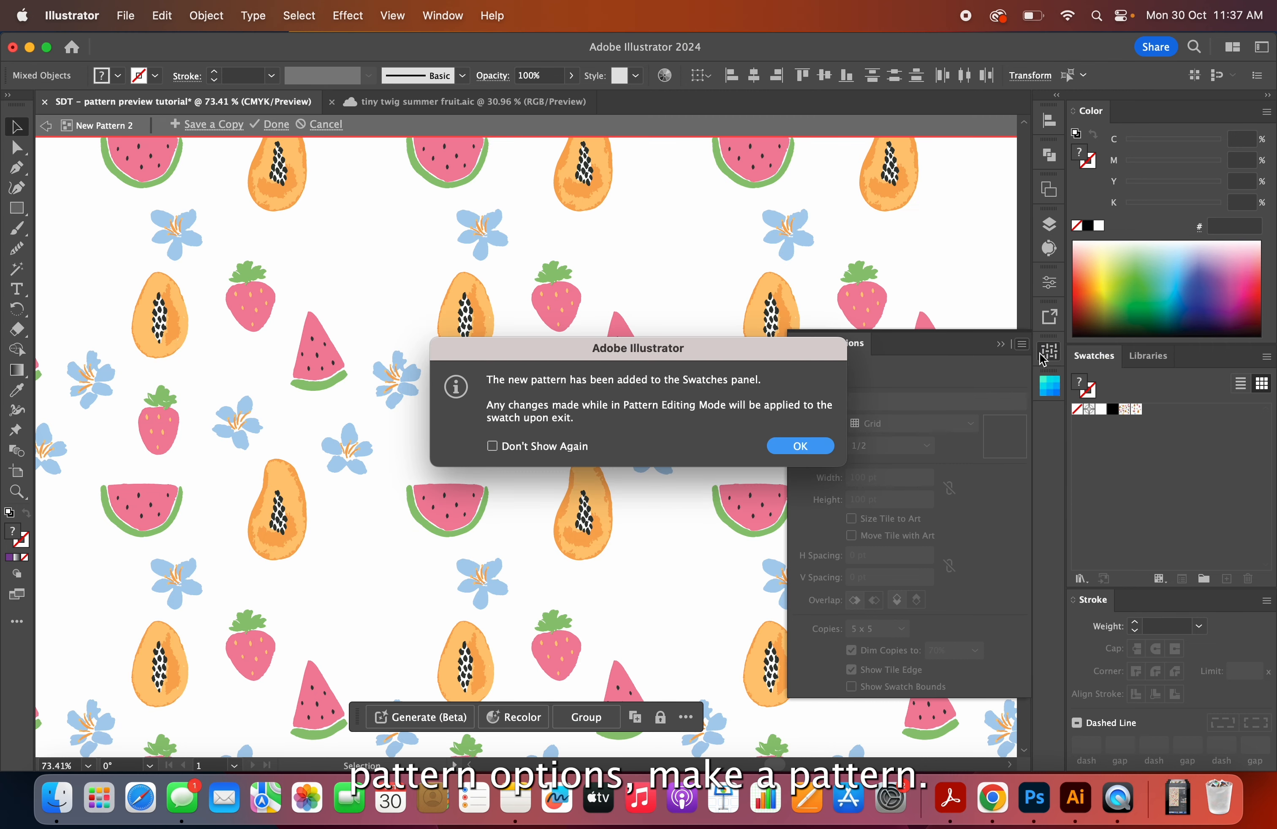
left_click(800, 447)
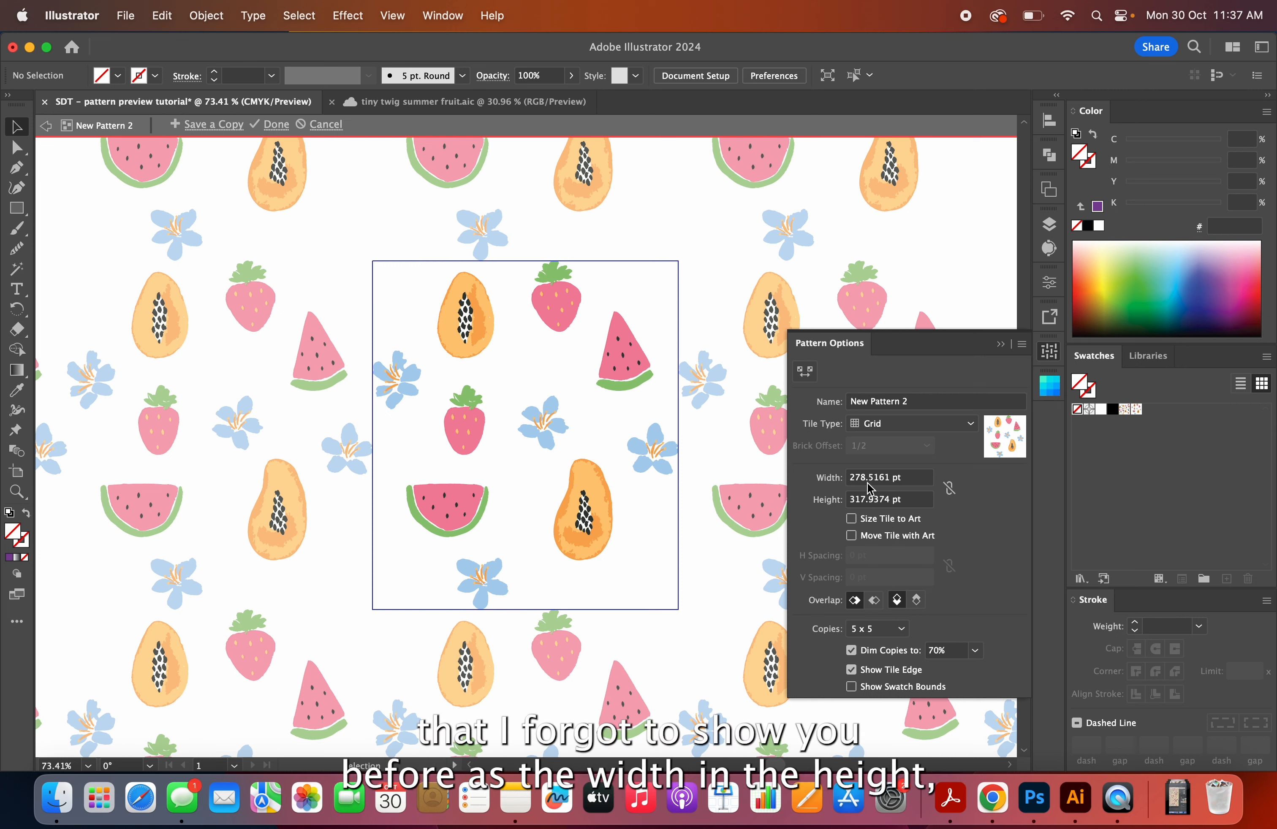
Resize the grid pattern tile to 6 inches wide by 6 inches high.
left_click(911, 481)
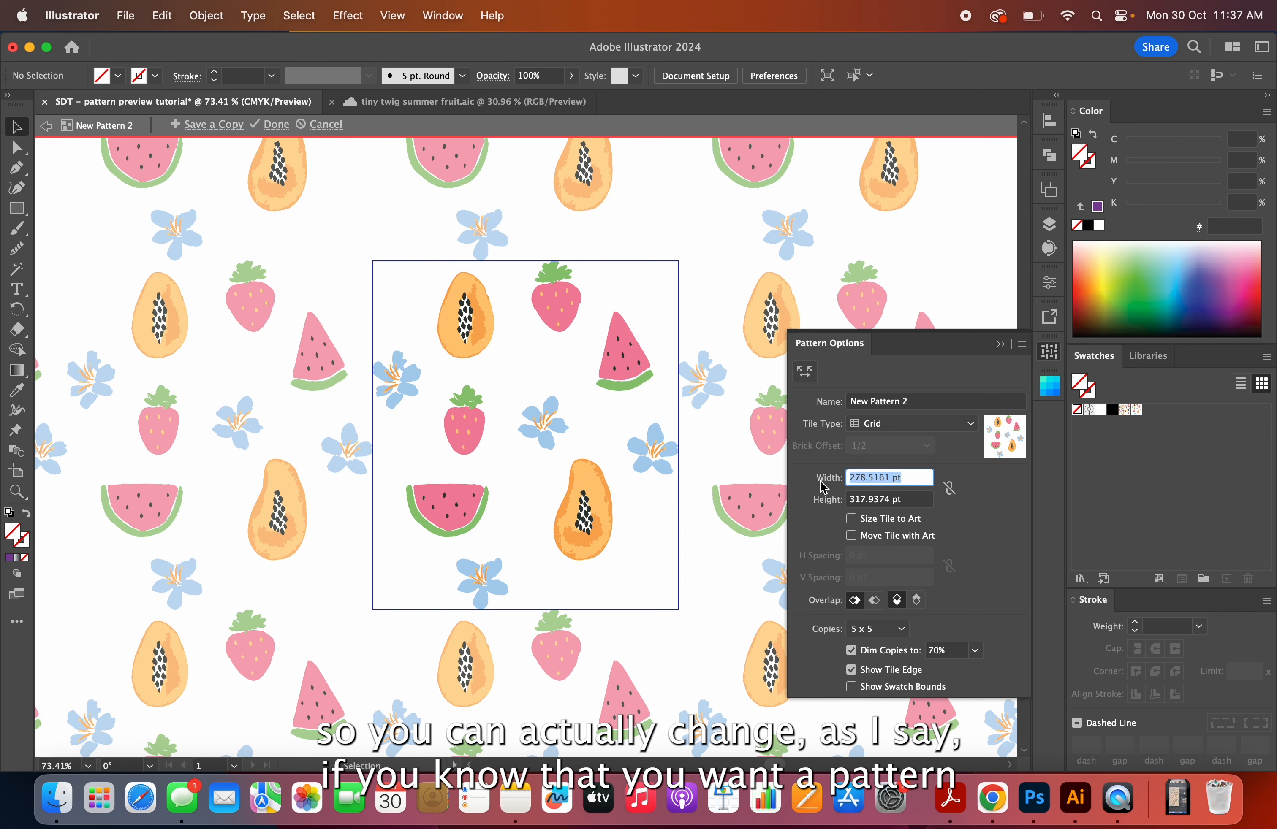
type("6")
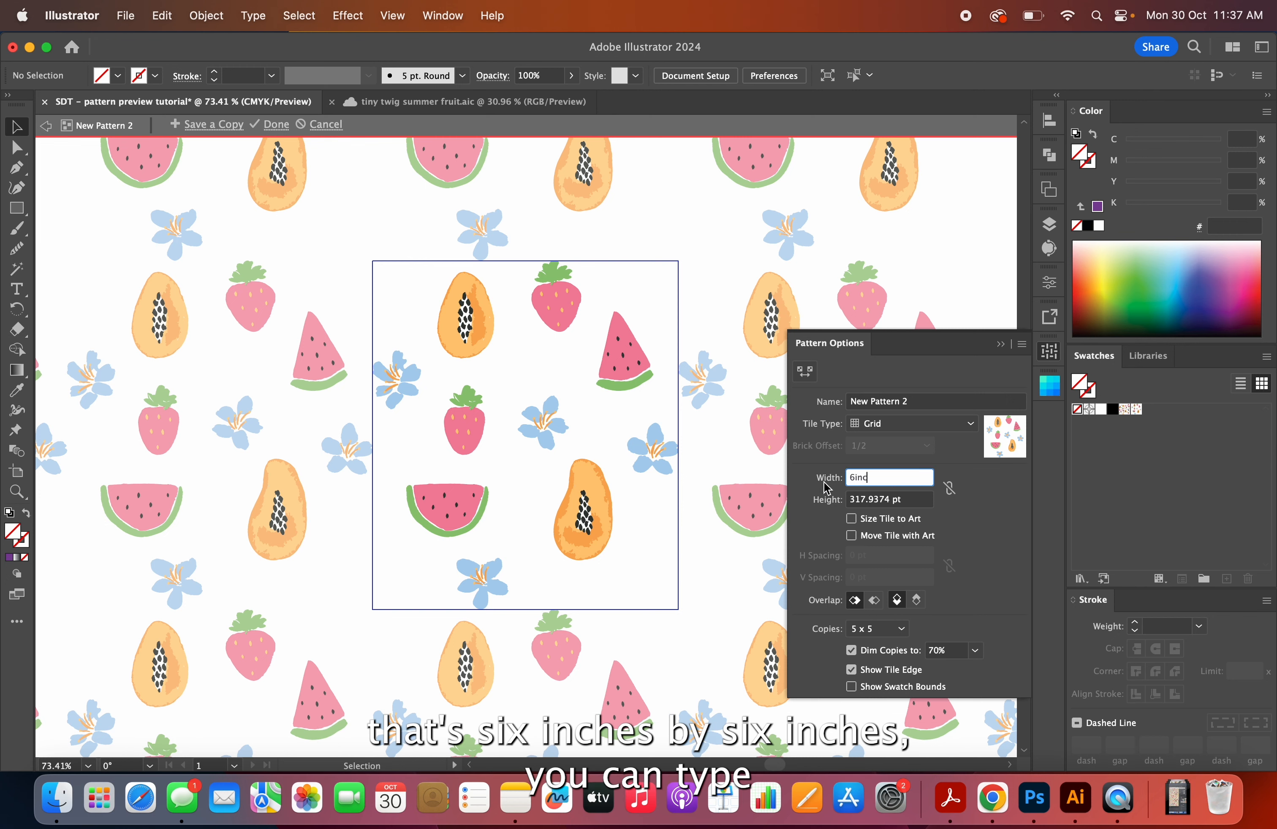
type("inc")
left_click(904, 496)
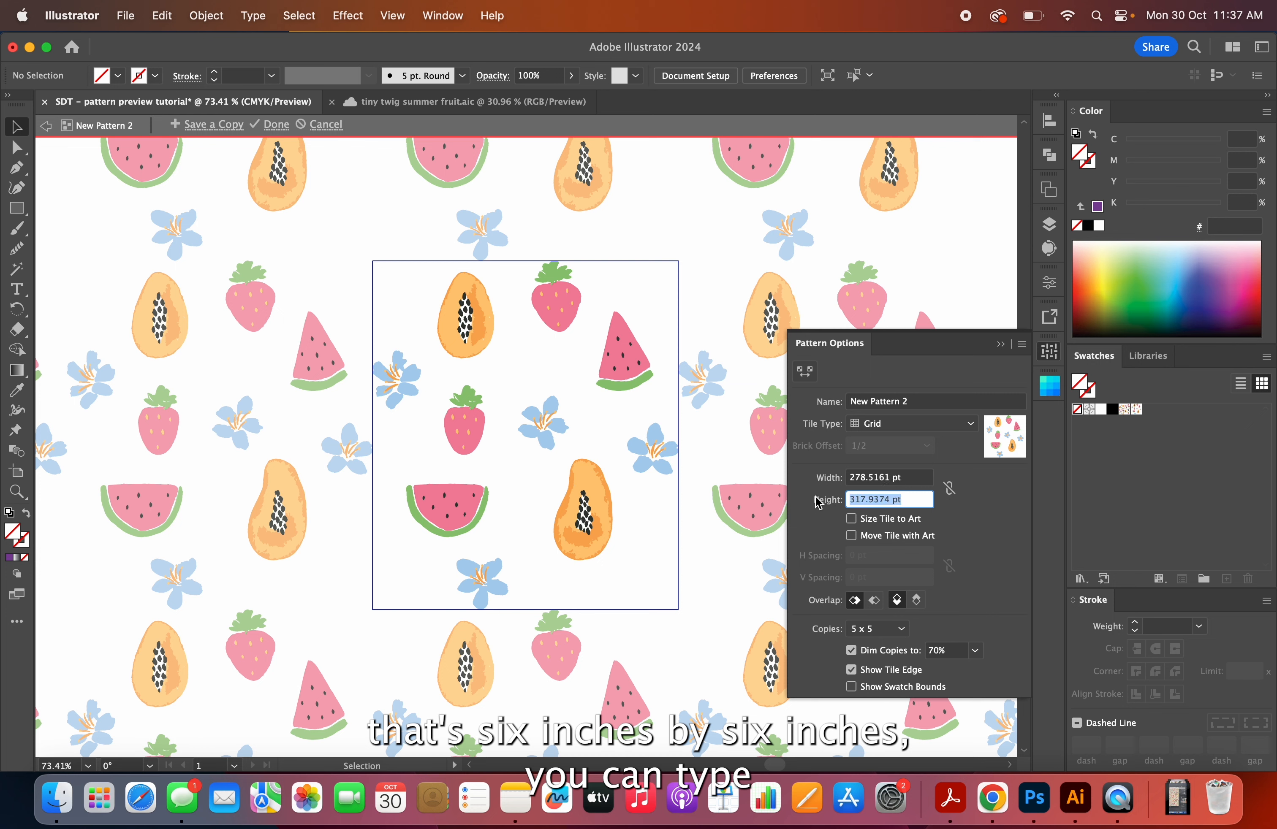
type("6in")
key("Return")
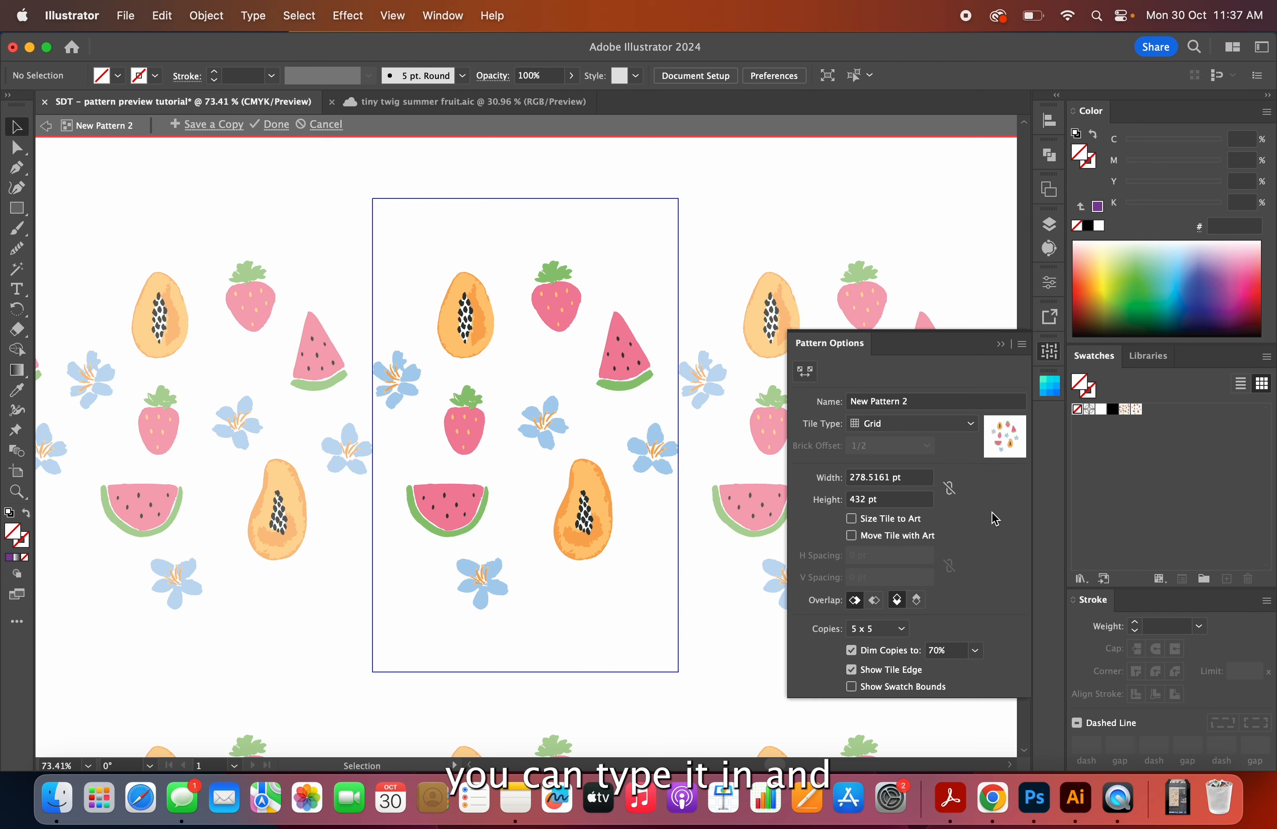
scroll(520, 325, "down", 5)
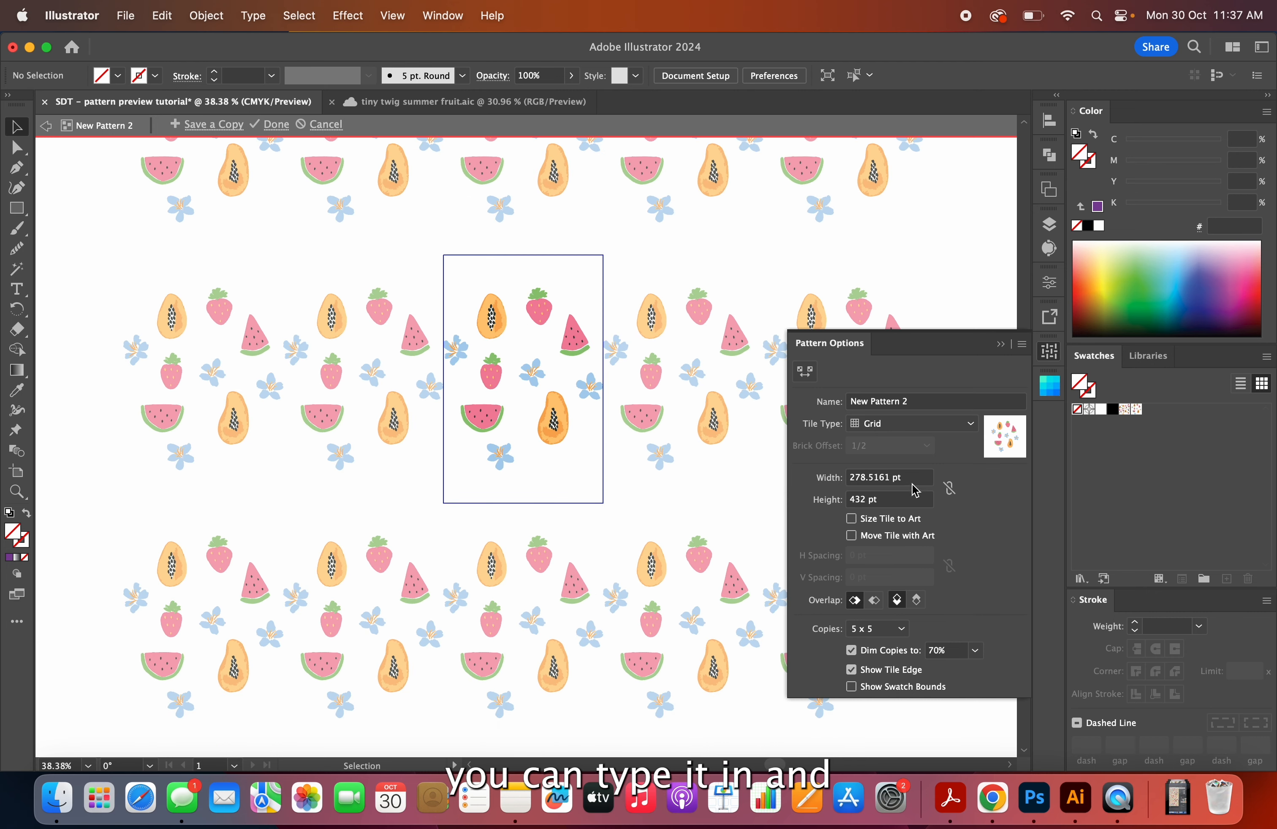
left_click_drag(911, 485, 840, 479)
type("6")
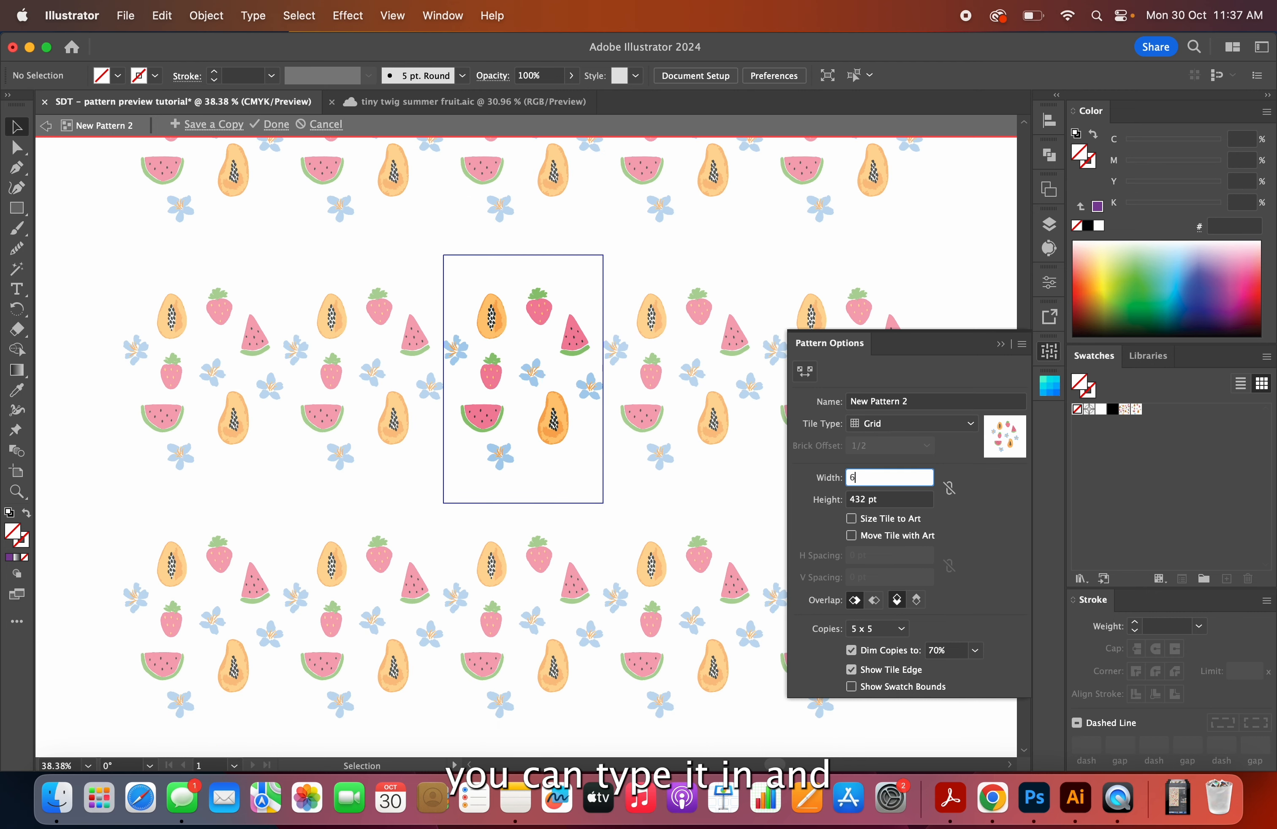
key("Return")
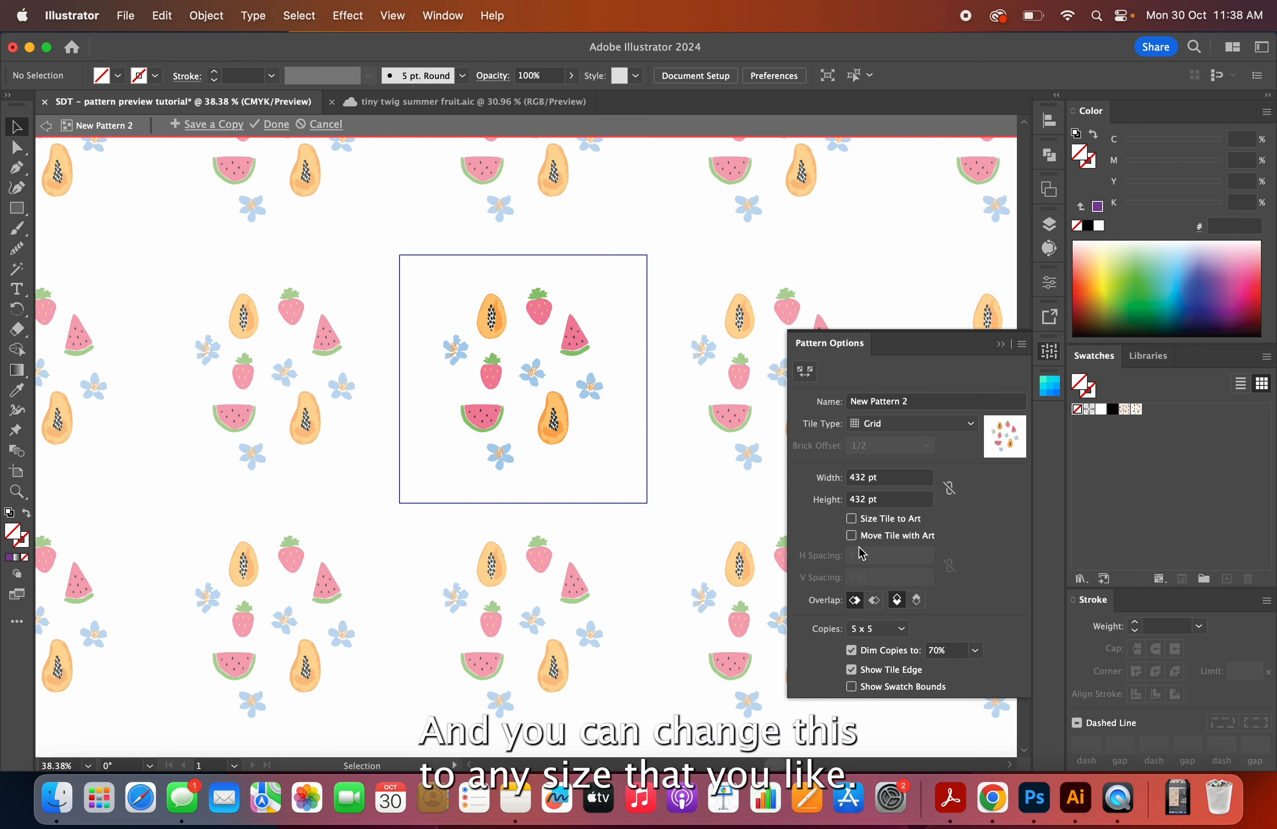
Try Size Tile to Art and Move Tile with Art while nudging the upper papaya slightly up and left, and turn both options off.
left_click(852, 519)
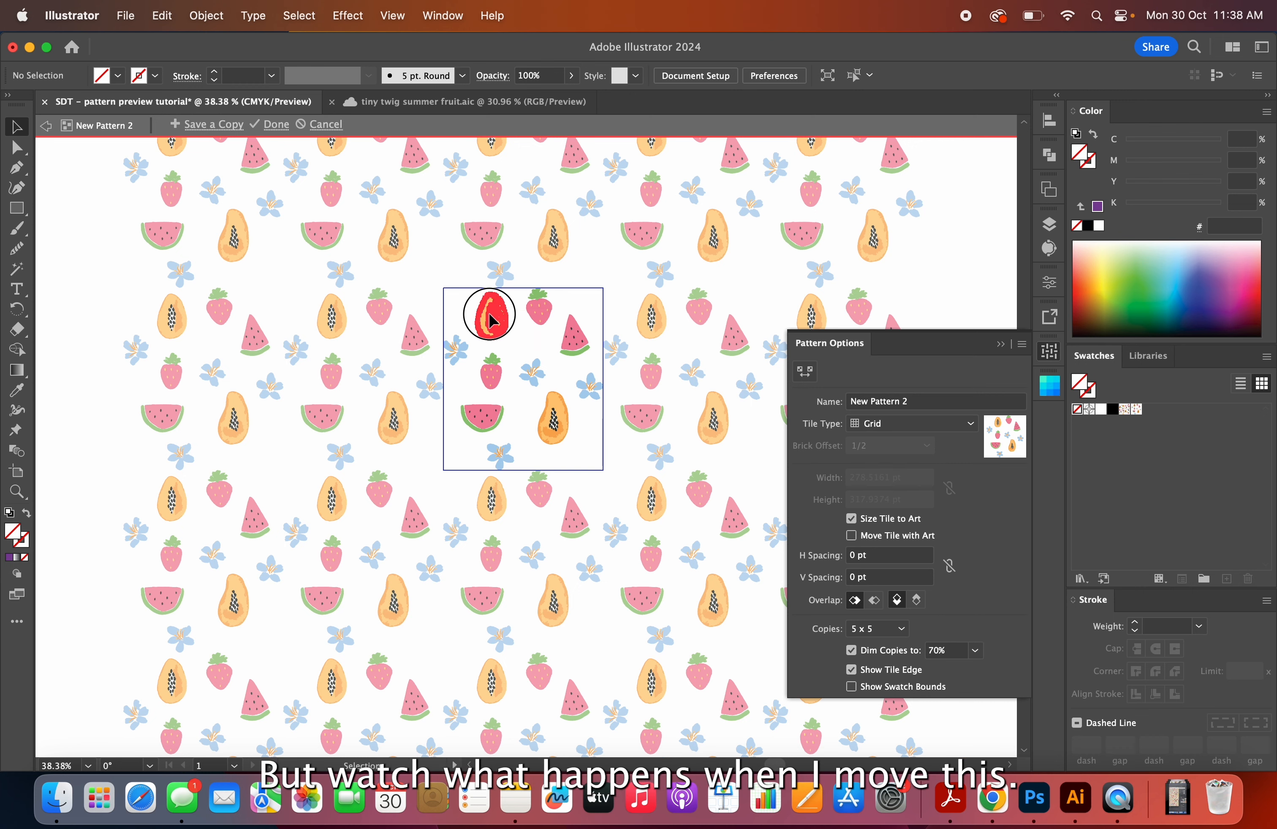
mouse_move(492, 313)
left_mouse_down()
mouse_move(484, 263)
mouse_move(457, 286)
mouse_move(427, 283)
mouse_move(390, 262)
mouse_move(376, 235)
mouse_move(478, 304)
mouse_move(396, 317)
mouse_move(442, 308)
mouse_move(480, 286)
mouse_move(468, 283)
mouse_move(493, 315)
left_mouse_up()
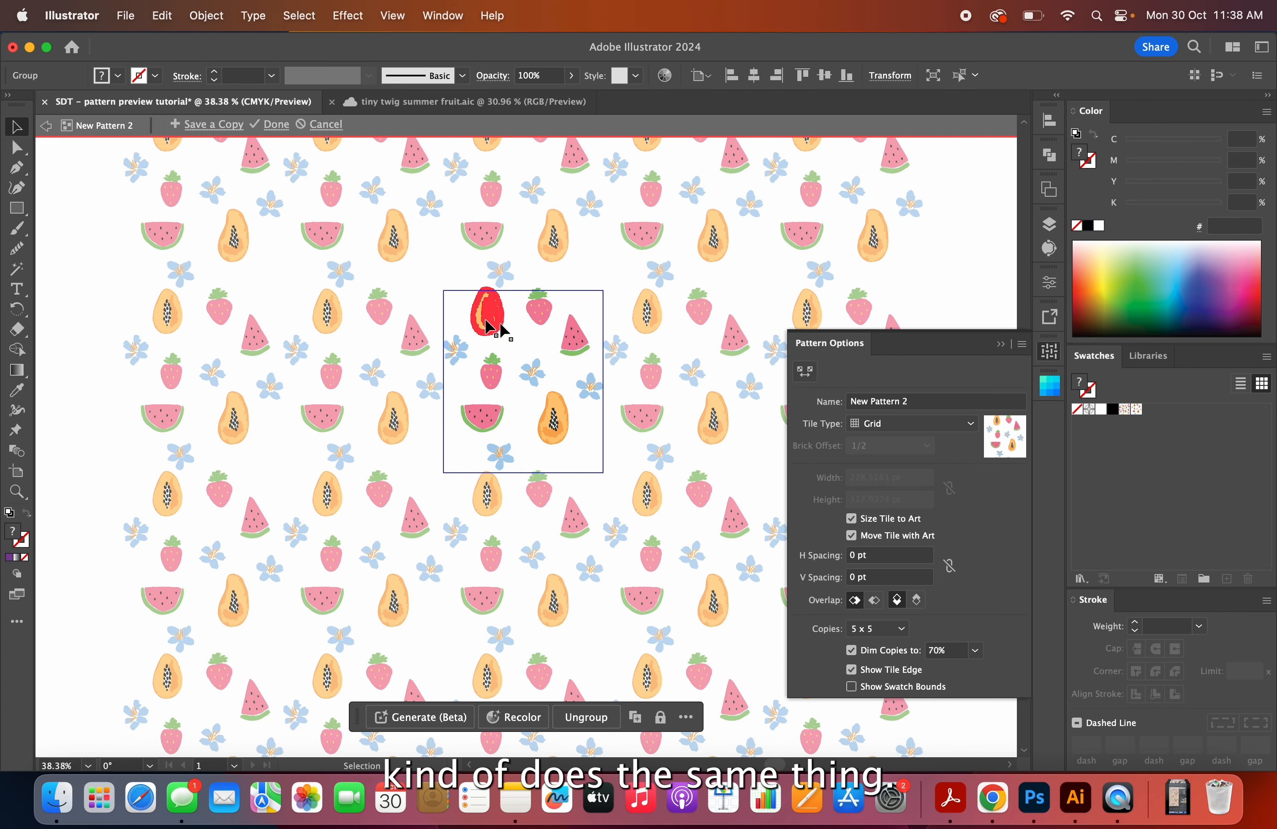
left_click(858, 523)
left_click(854, 538)
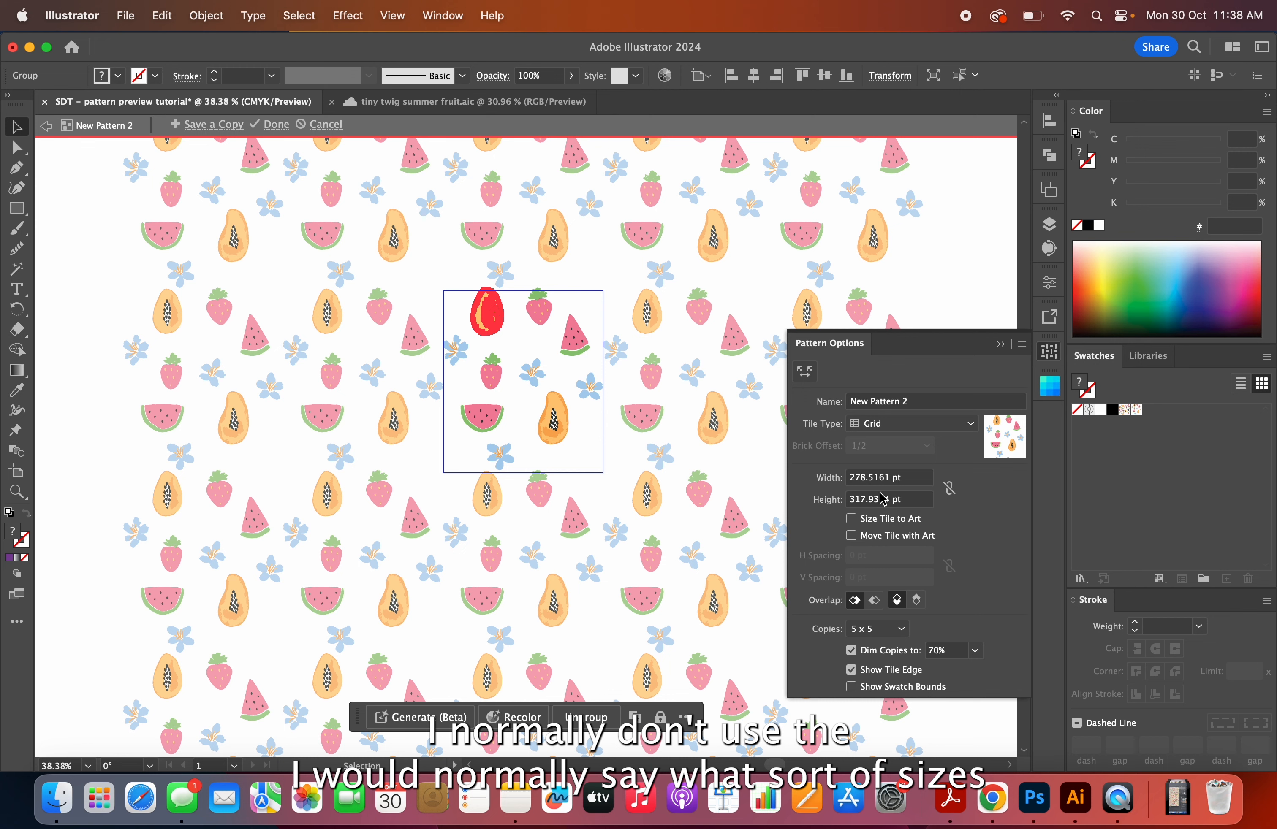
Set both the pattern tile's width and height to 6 in.
left_click(909, 478)
left_click(913, 478)
key("super+a")
type("6")
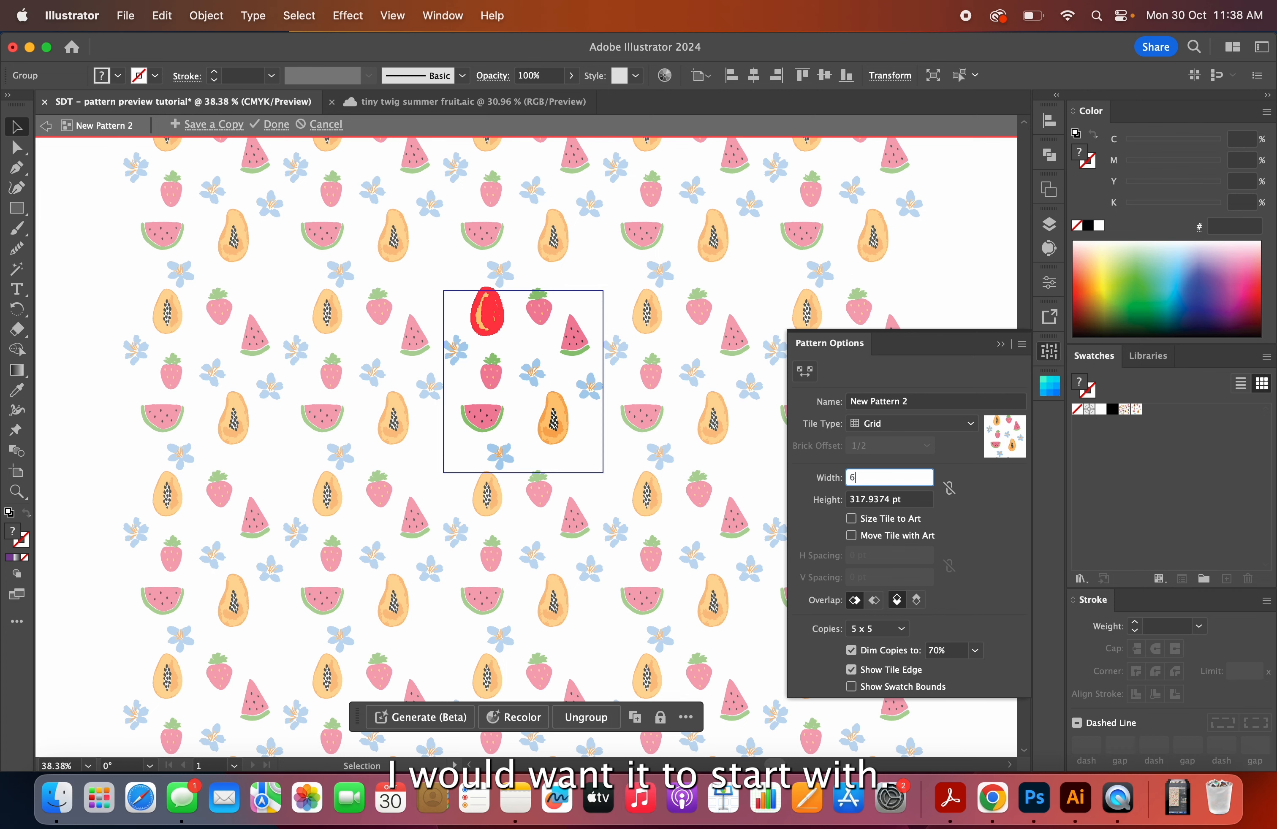
type("in")
key("Tab")
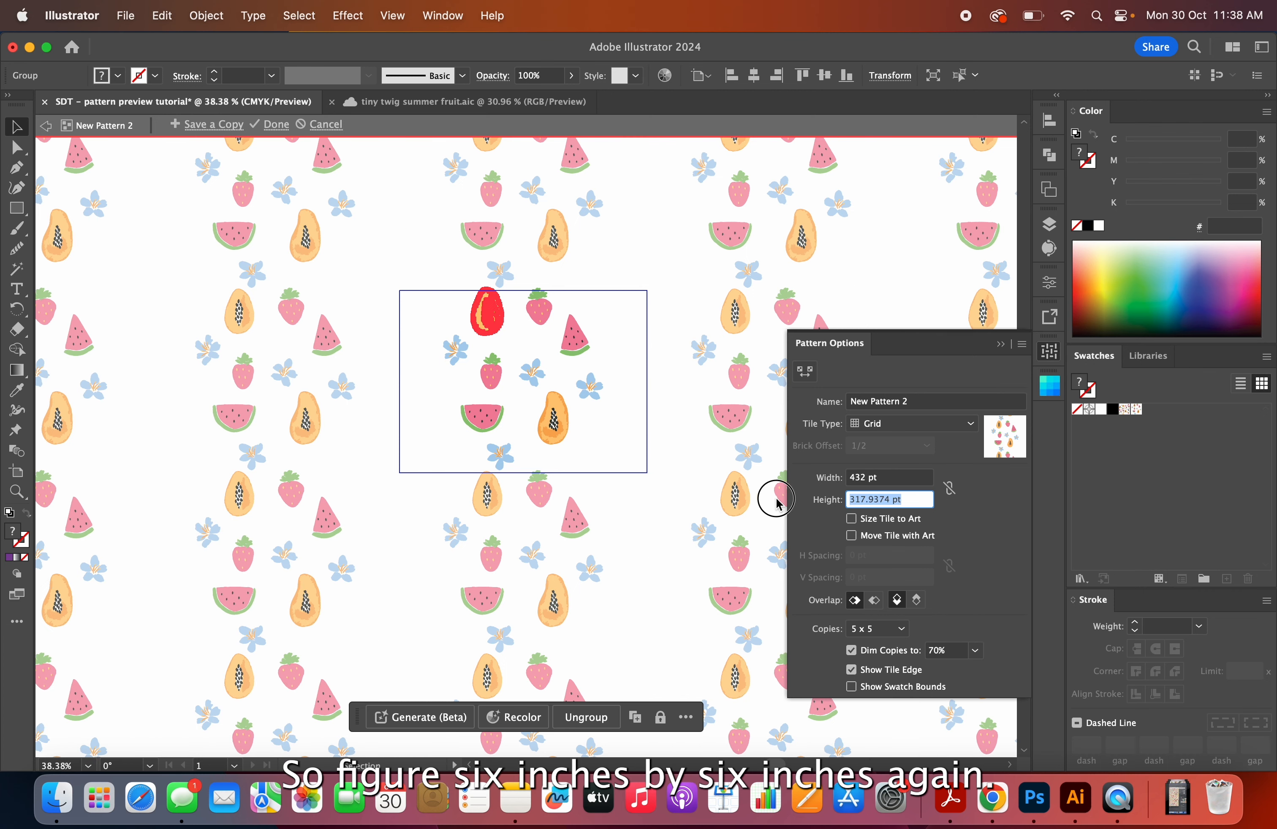
type("6")
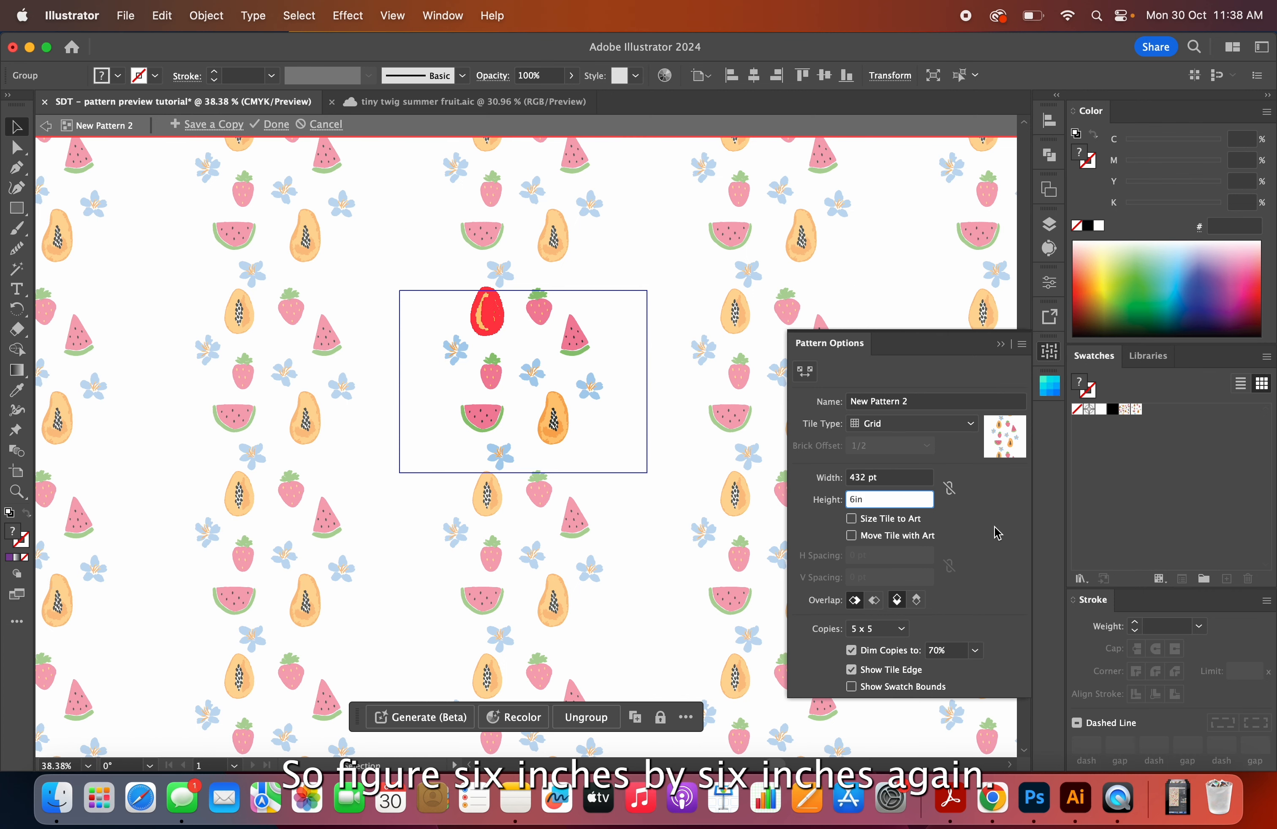
type("in")
key("Return")
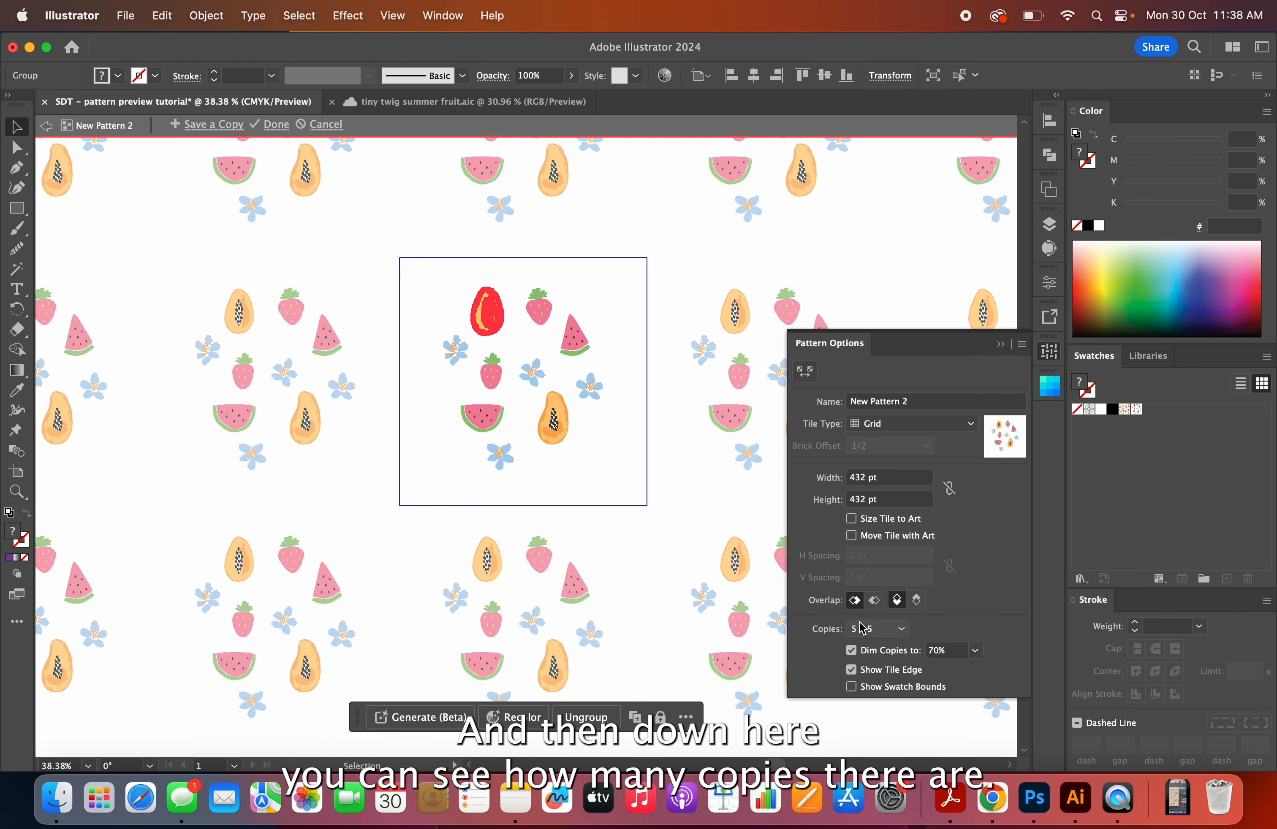
Preview the pattern with 1 x 1, 3 x 3 and 7 x 7 copies, and set the copies to 3 x 3.
scroll(596, 430, "down", 5)
scroll(596, 429, "right", 3)
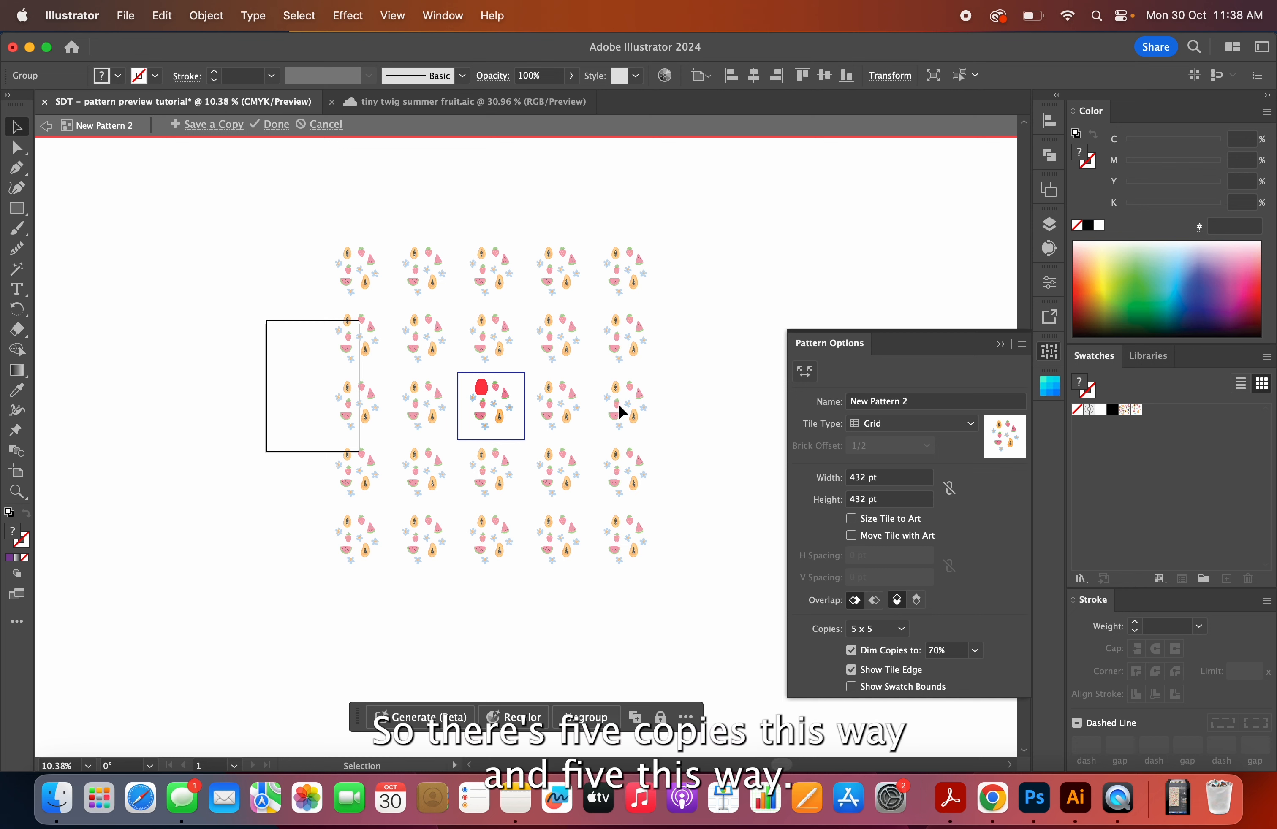
left_click(875, 629)
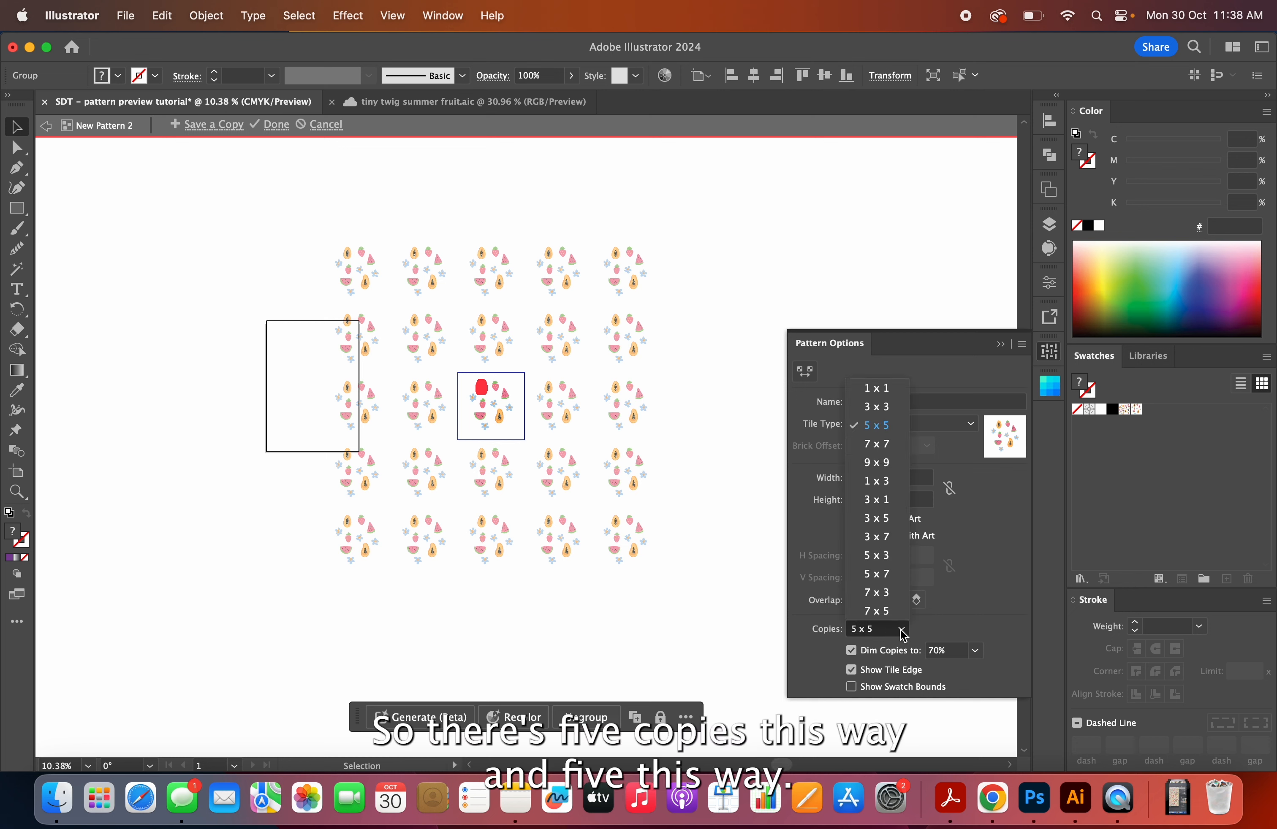
left_click(877, 389)
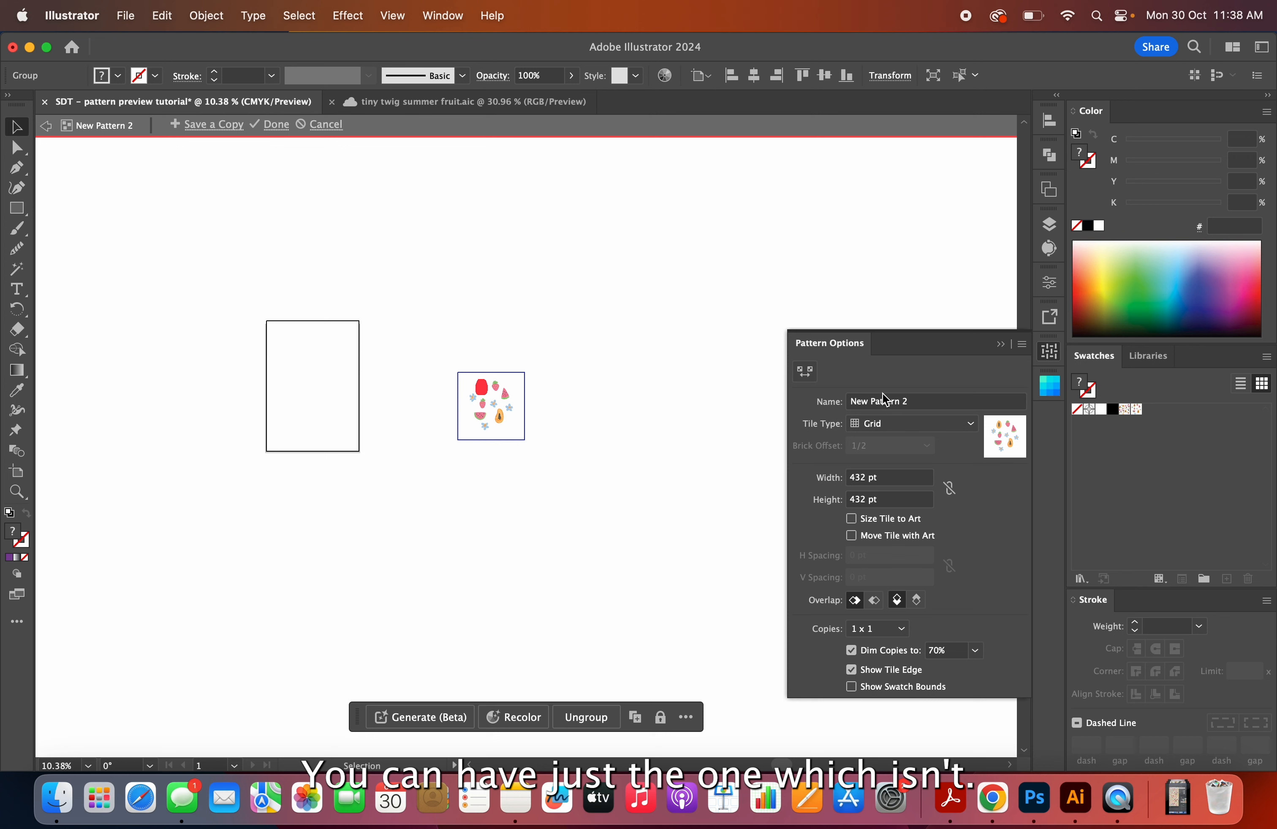
left_click(909, 635)
left_click(892, 418)
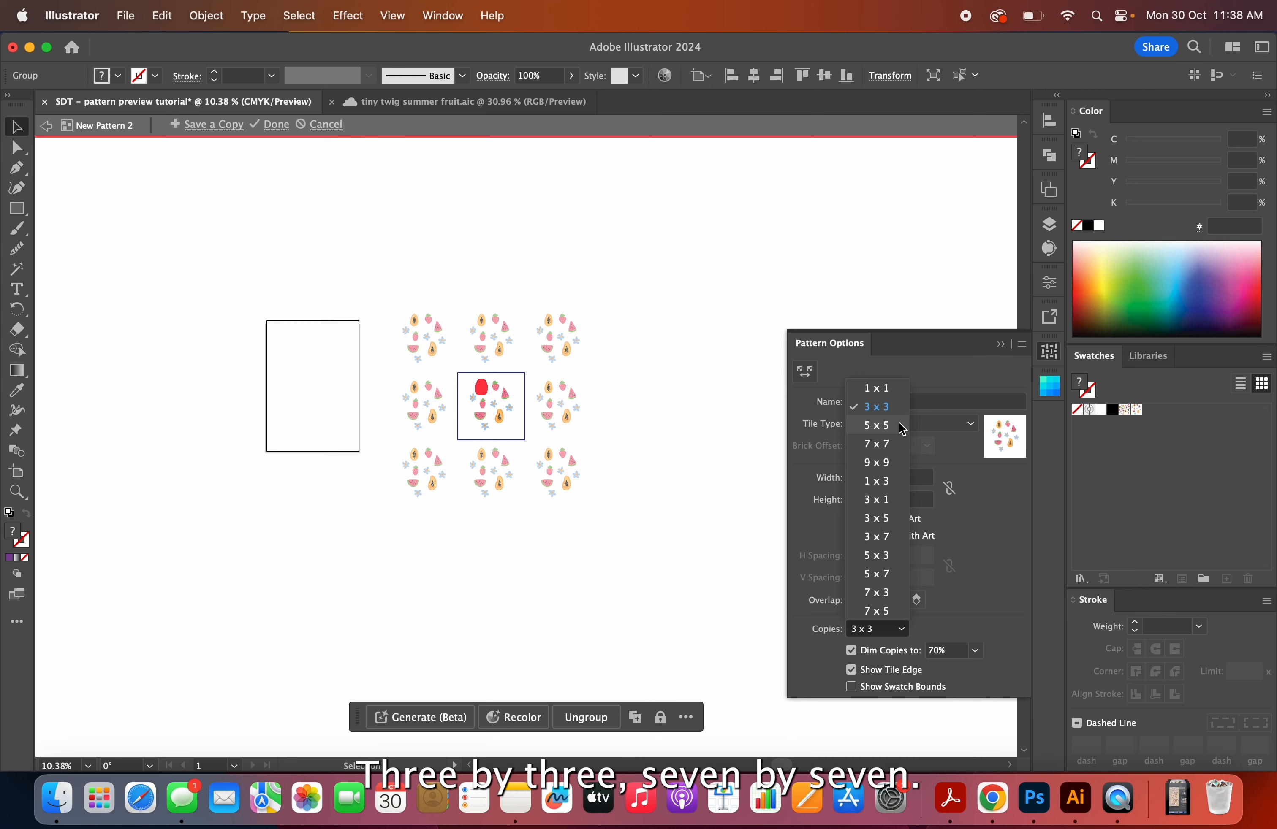
left_click(897, 446)
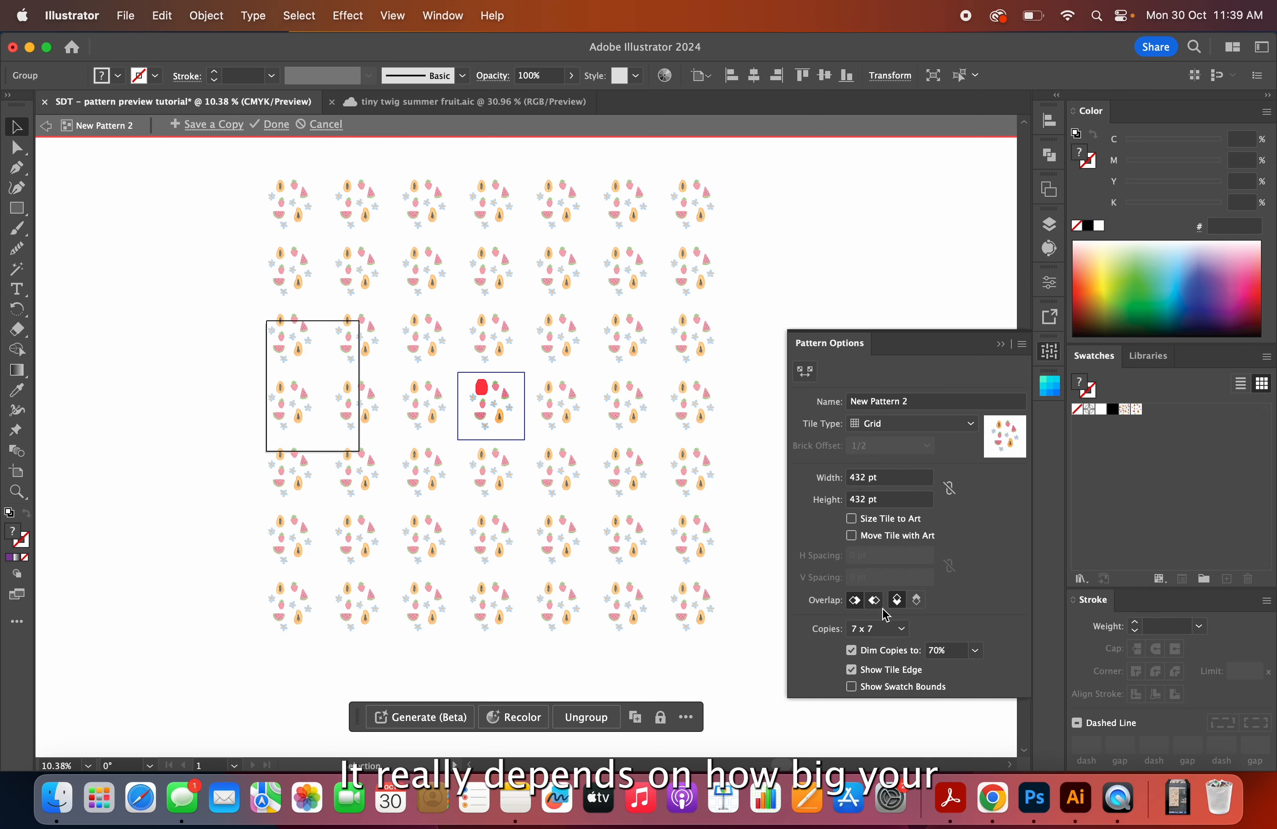
left_click(910, 637)
left_click(894, 409)
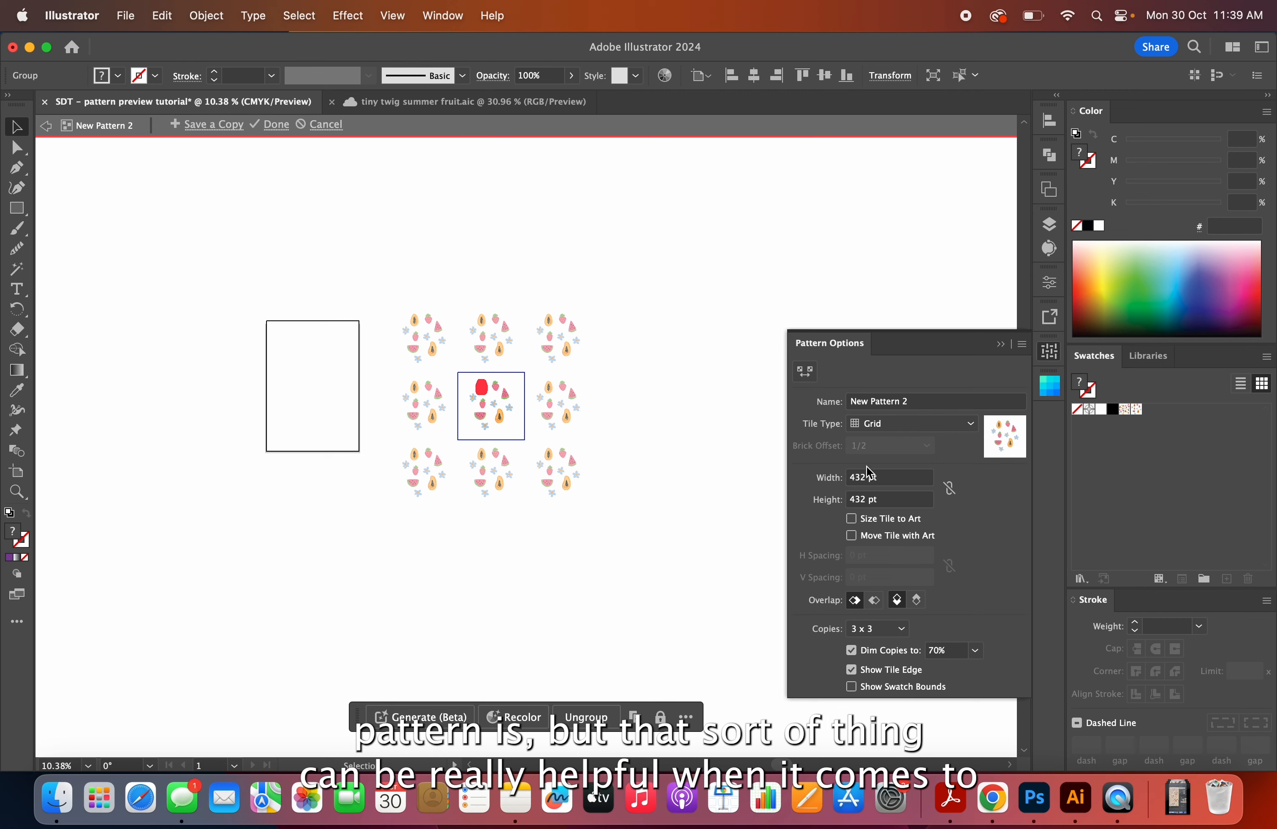
Reduce the pattern tile's width gradually to 382 pt to bring the motif columns closer together.
scroll(463, 383, "up", 5)
scroll(463, 383, "right", 3)
scroll(463, 383, "down", 2)
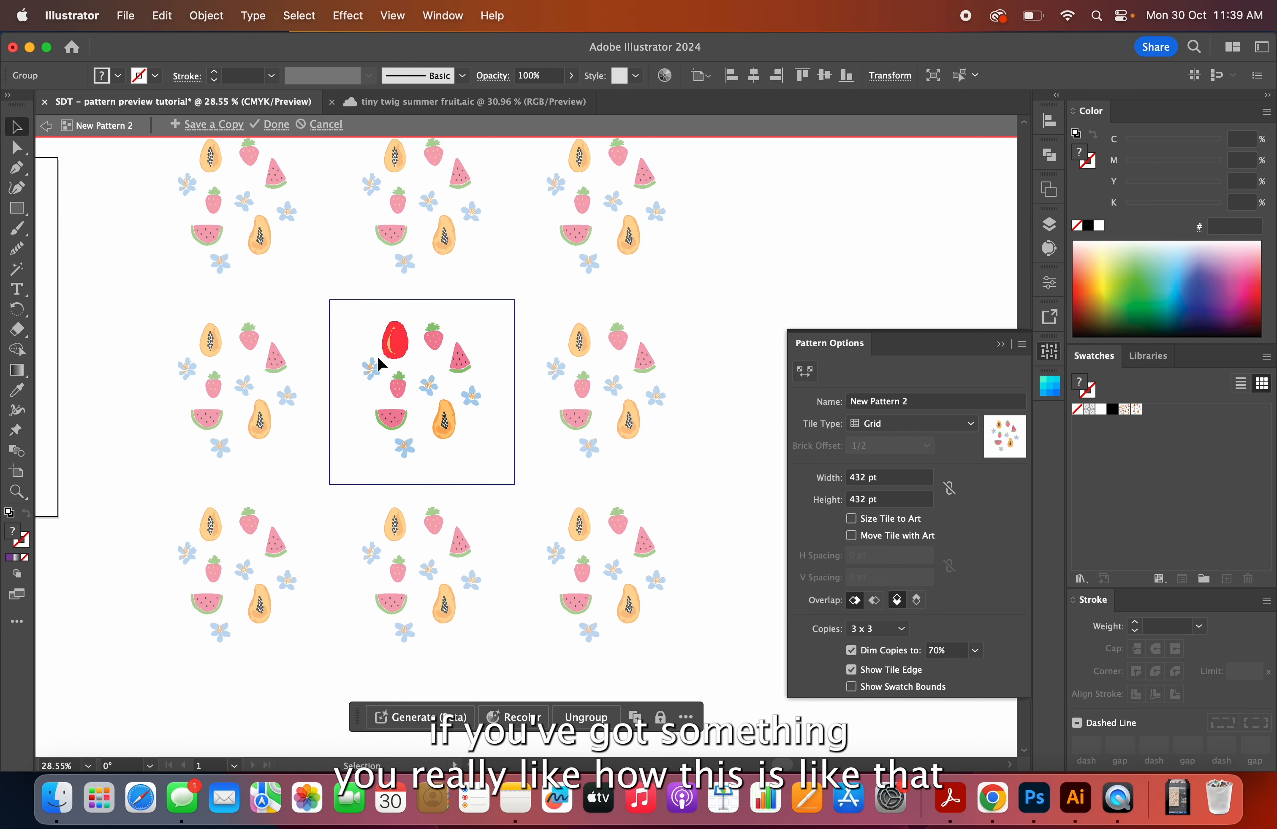
left_click(905, 478)
key("Down")
key("Down")
key("Down")
key("Down")
key("Down")
key("Down")
key("Down")
key("Down")
key("Down")
key("Down")
key("Down")
key("Down")
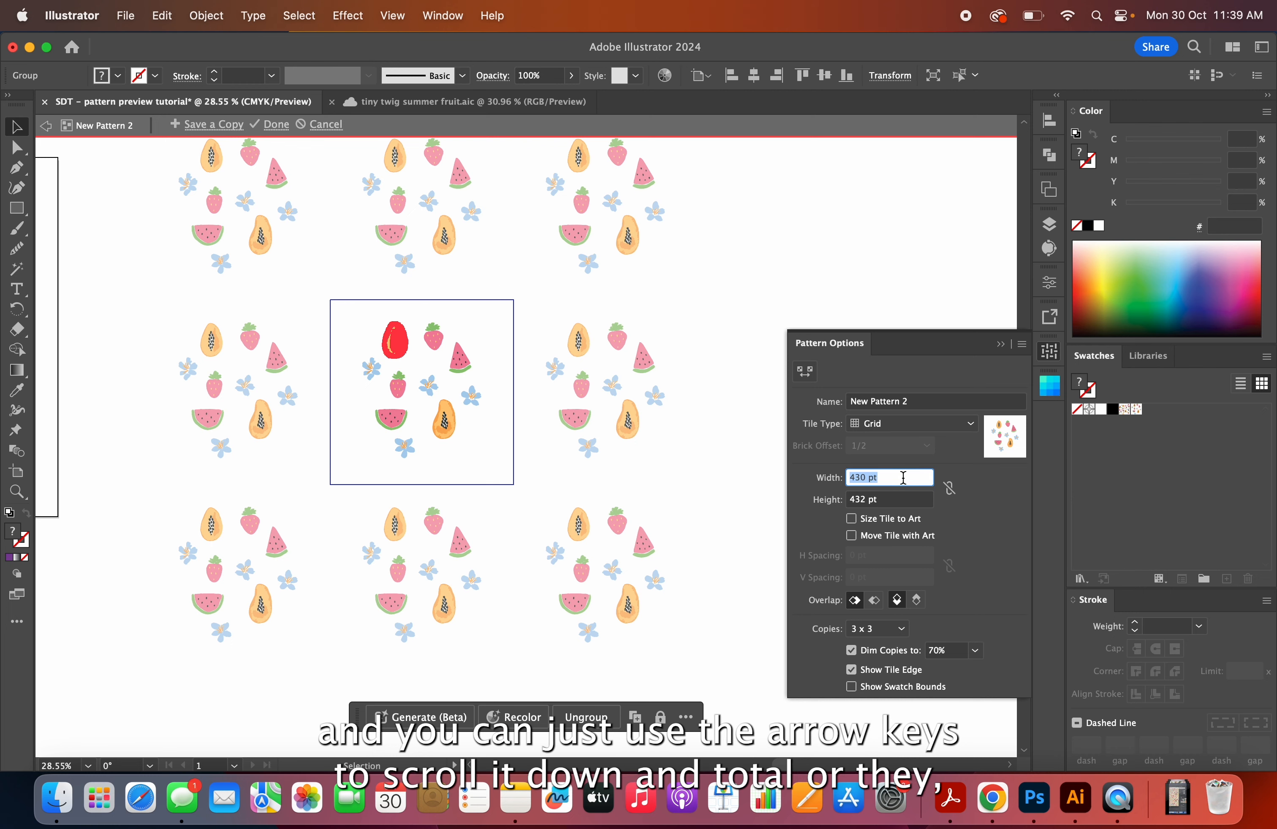
key("Down")
key("Down")
key("Down")
key("Down")
key("Down")
key("Down")
key("Down")
key("Down")
key("Down")
key("Down")
key("Down")
key("Down")
key("Down")
key("Down")
key("Down")
key("Down")
key("Down")
key("Down")
key("Down")
key("Down")
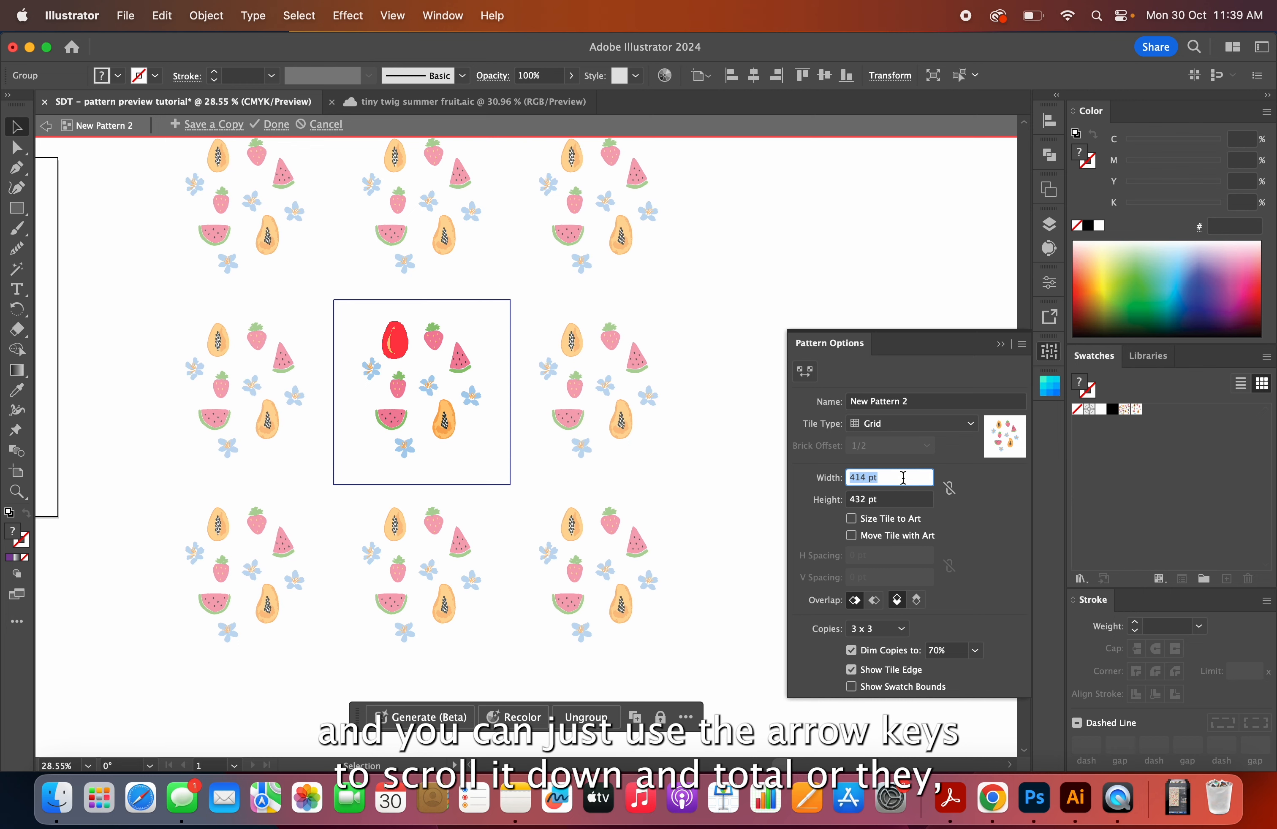
key("Down")
key("Down")
key("Down")
key("Down")
key("Down")
key("Down")
key("Down")
key("Down")
key("Down")
key("Down")
key("Down")
key("Down")
key("Down")
key("Down")
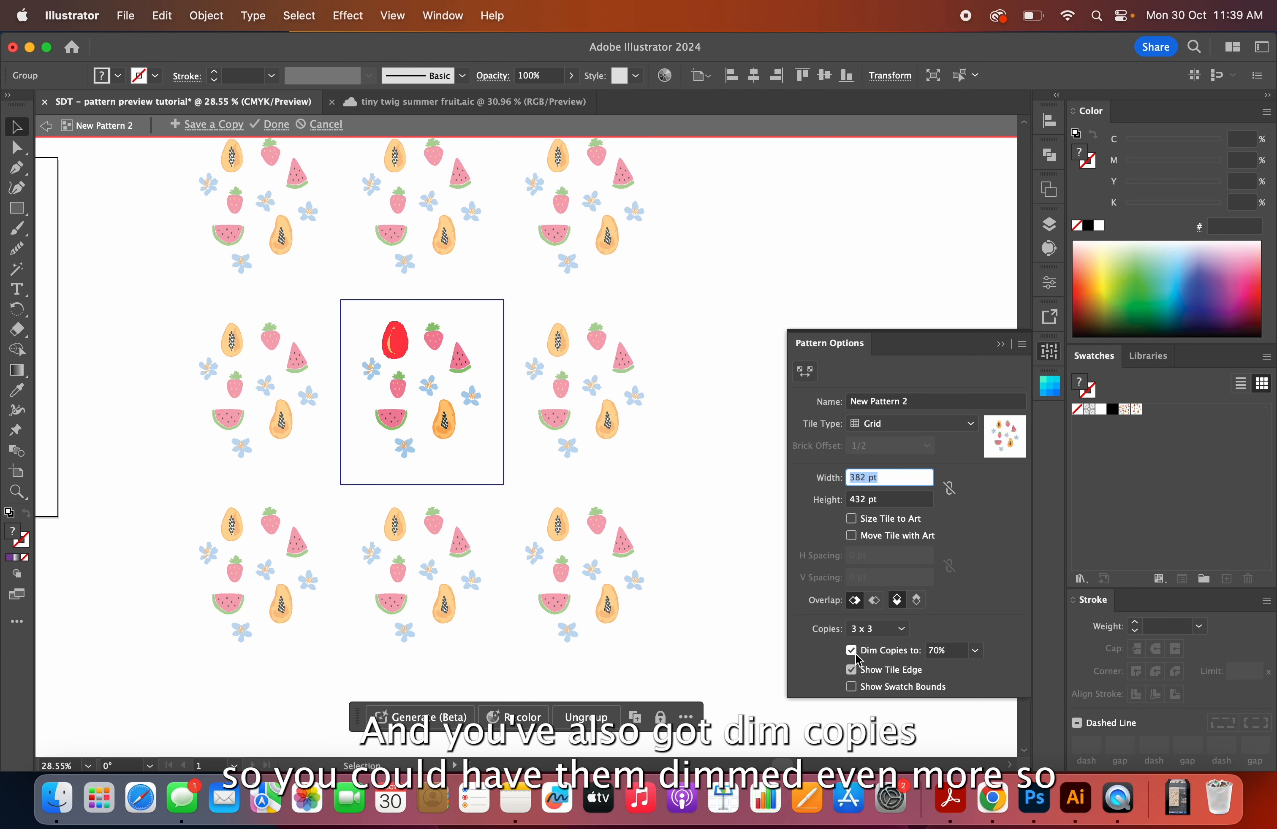
Preview the copies dimmed to 20%, restore them to 70%, and toggle the tile edge off and back on.
left_click(975, 651)
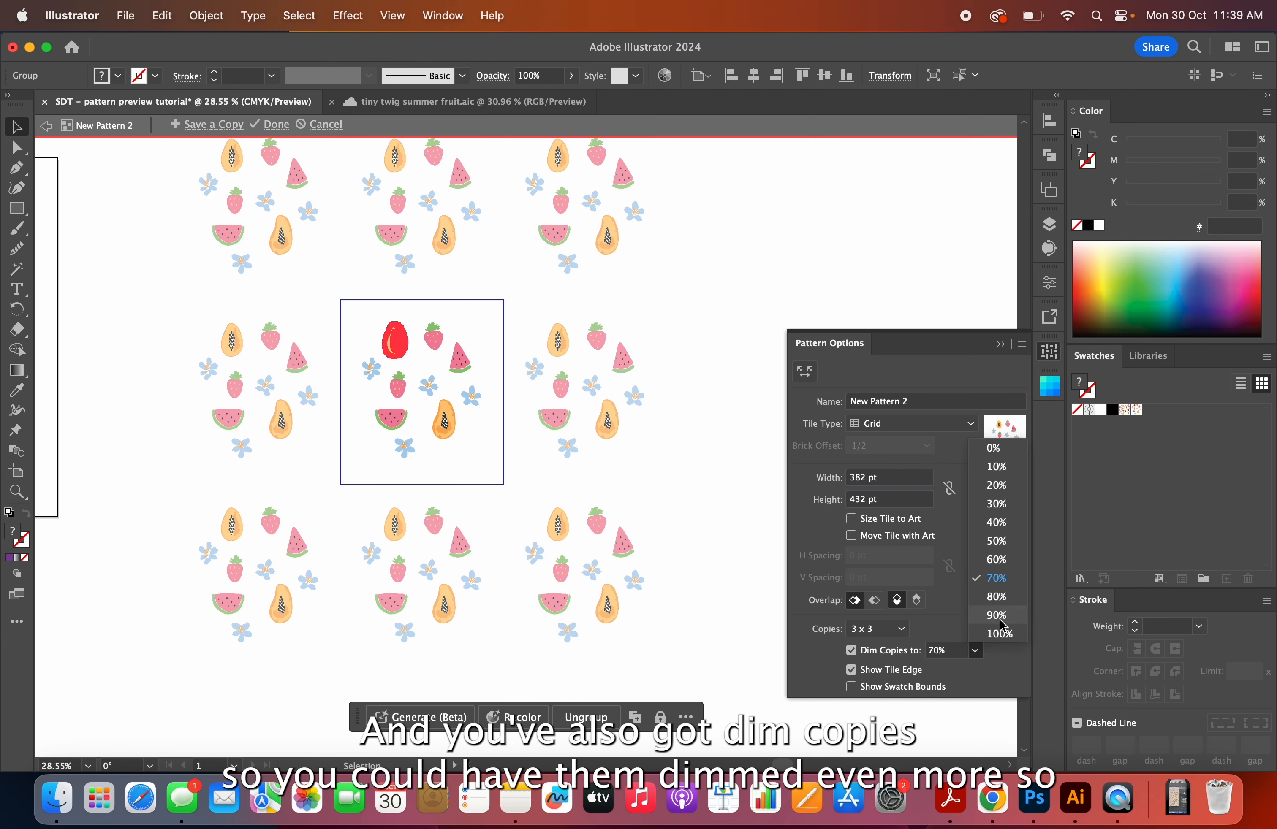
left_click(1006, 485)
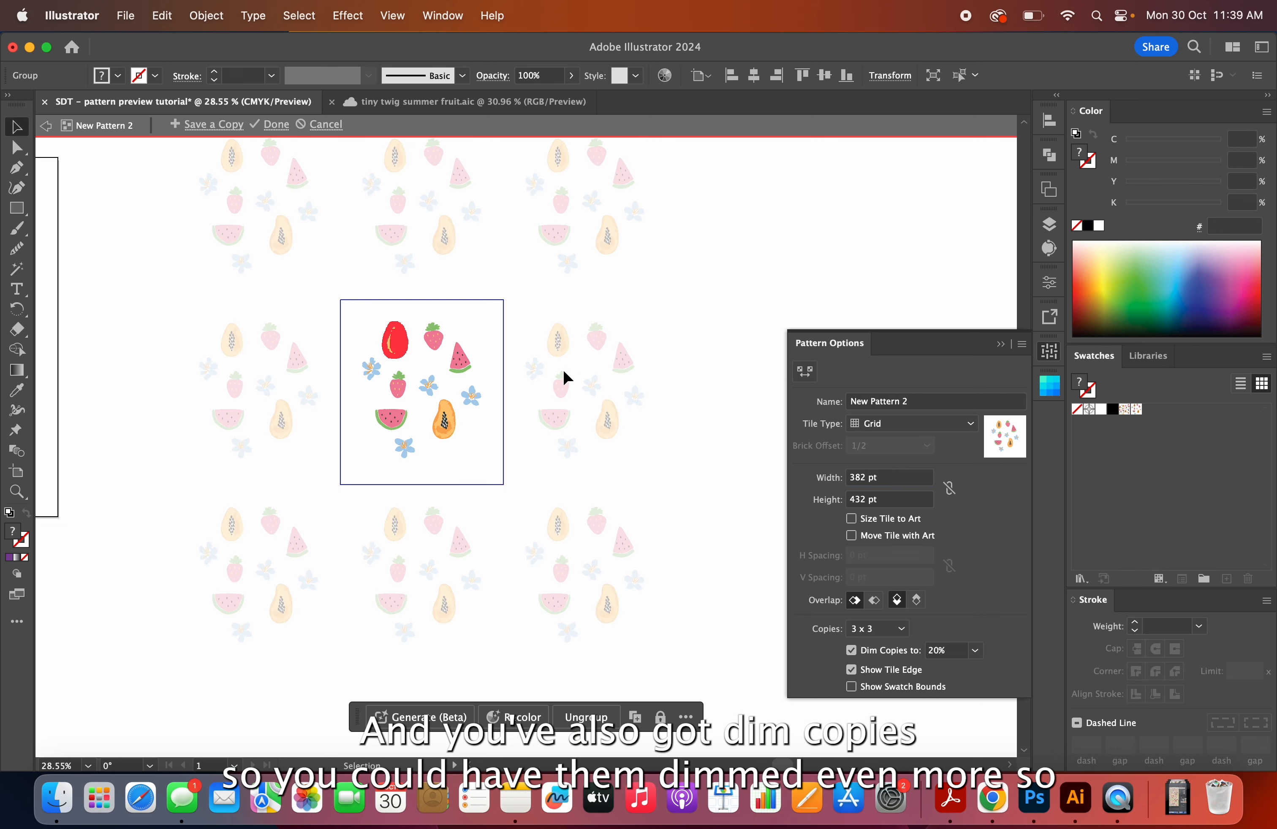
left_click(976, 651)
left_click(1007, 581)
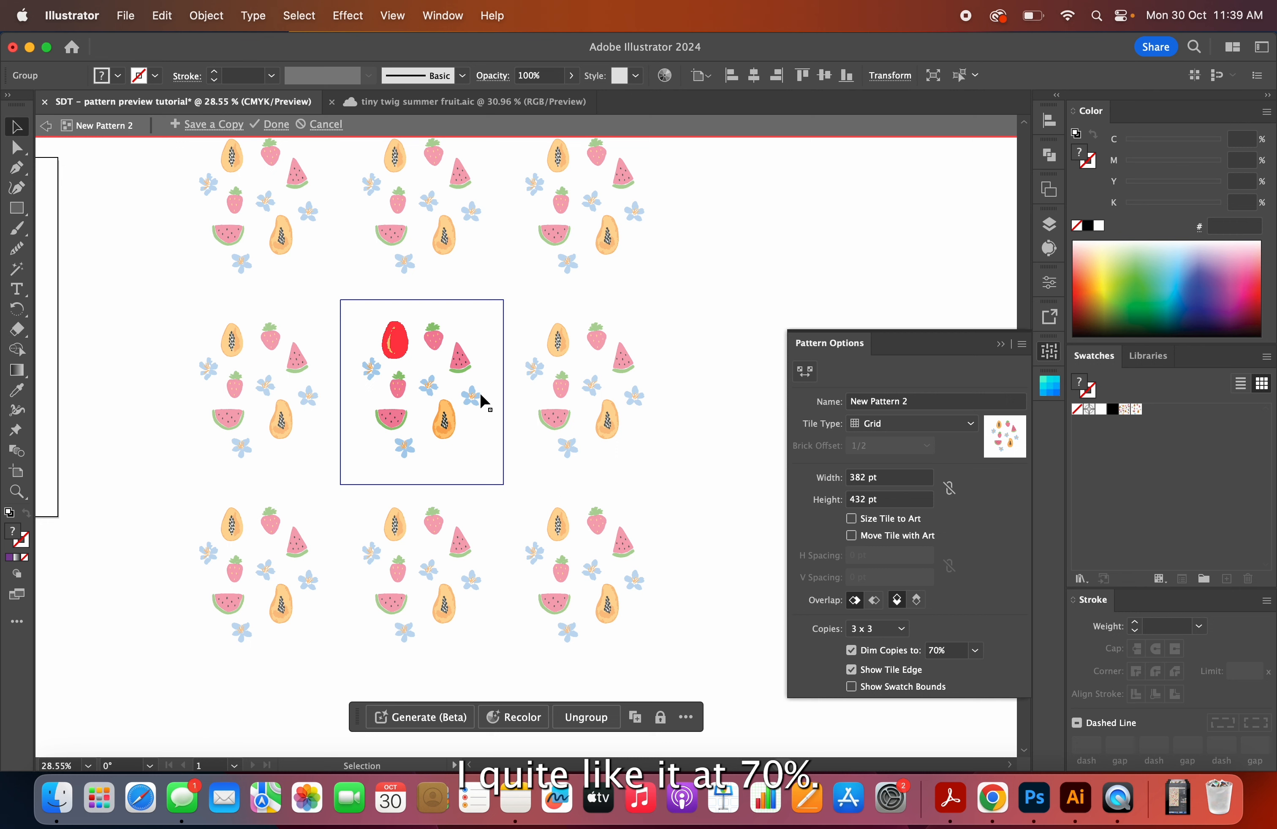
left_click(854, 672)
left_click(855, 673)
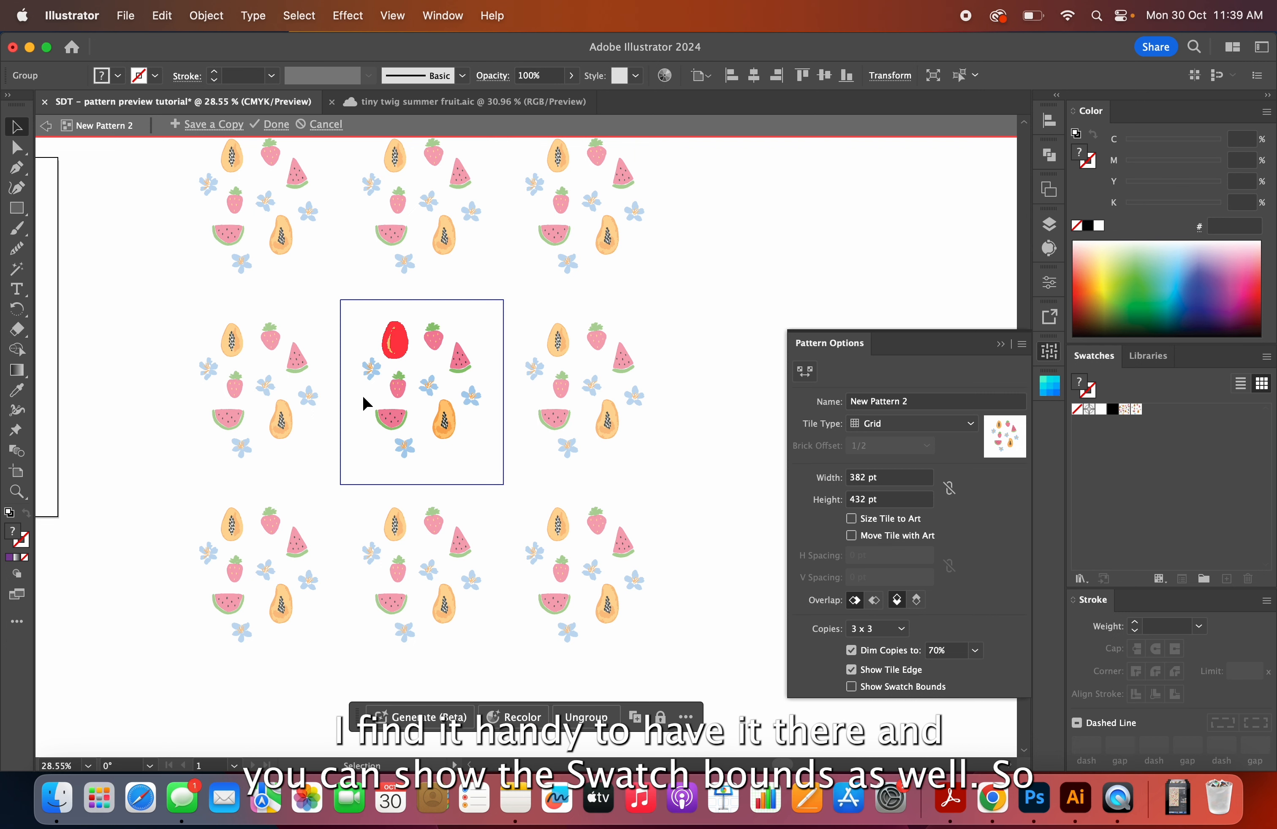
Show the swatch bounds and set the pattern's tile type to Brick by Row.
left_click(852, 687)
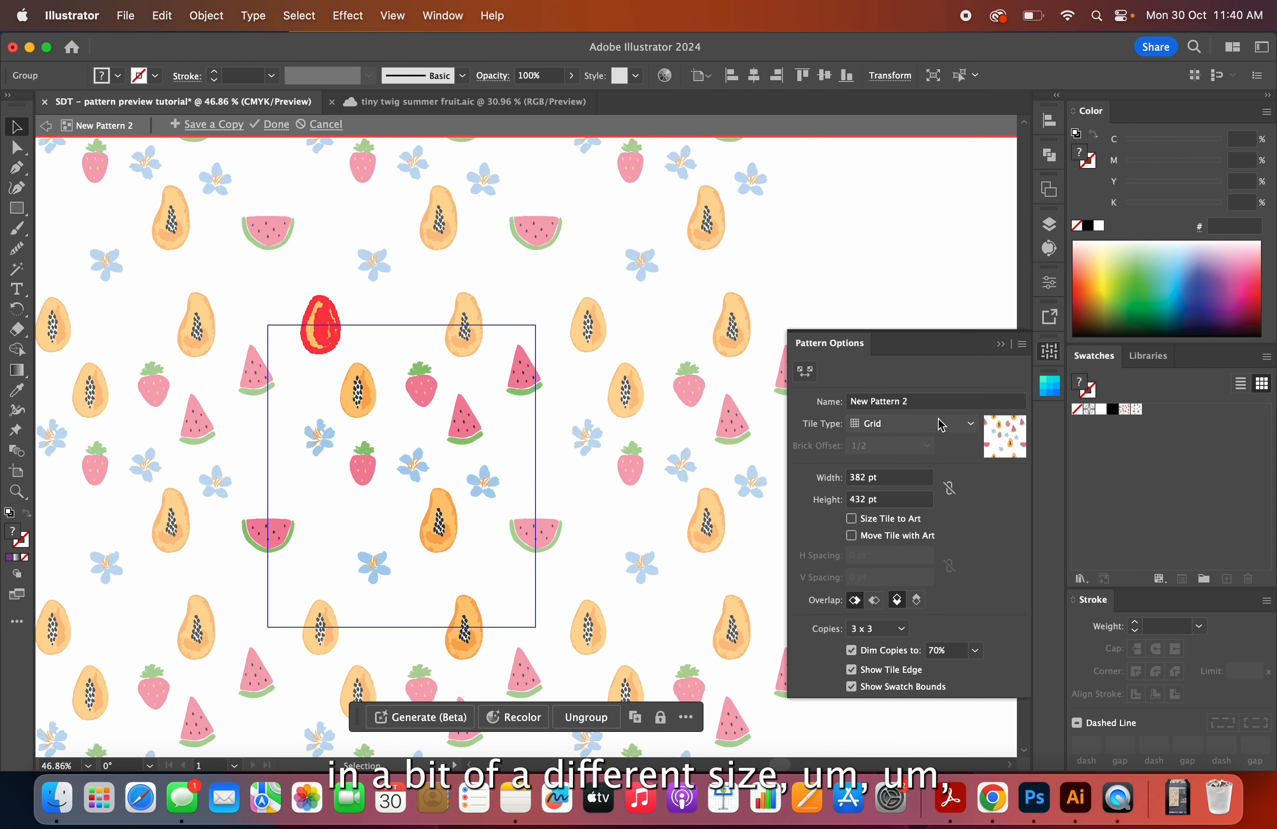
left_click(915, 424)
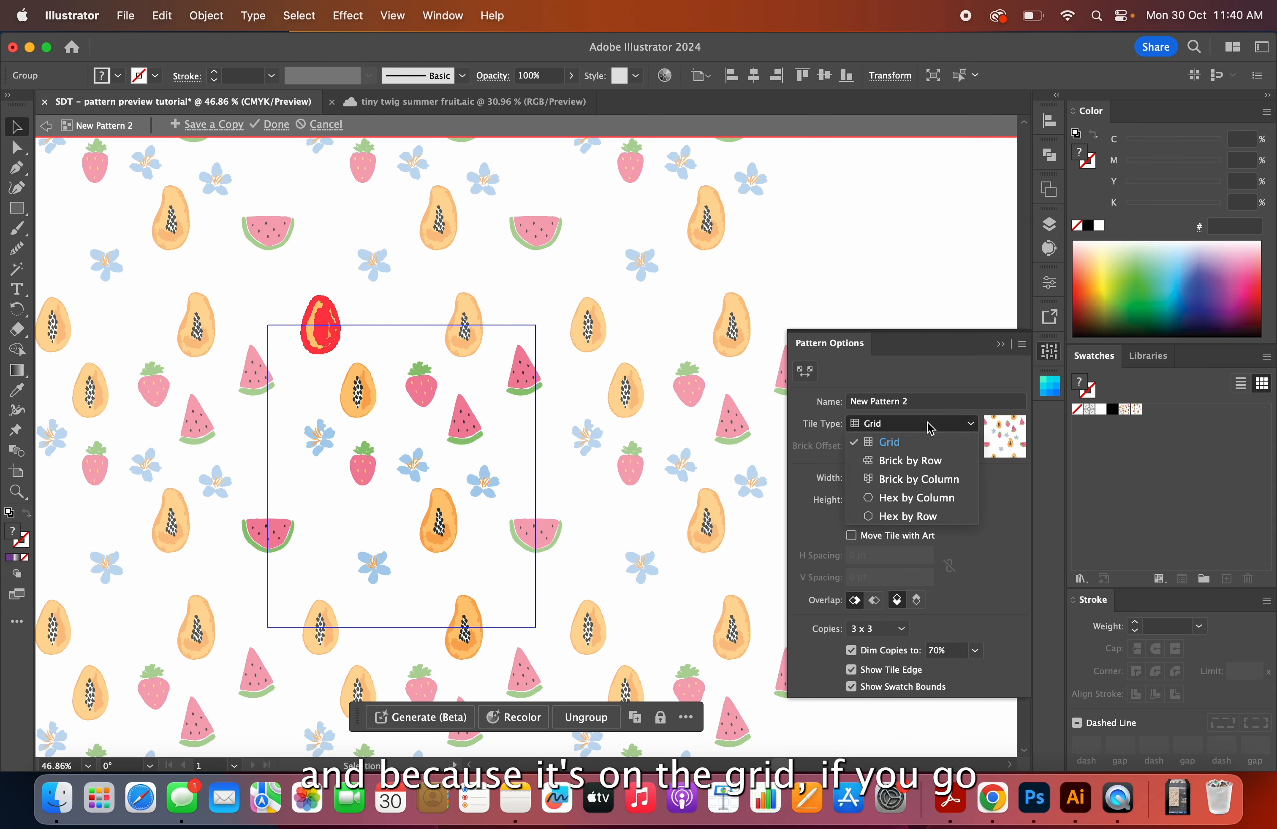
left_click(919, 461)
scroll(578, 397, "down", 3)
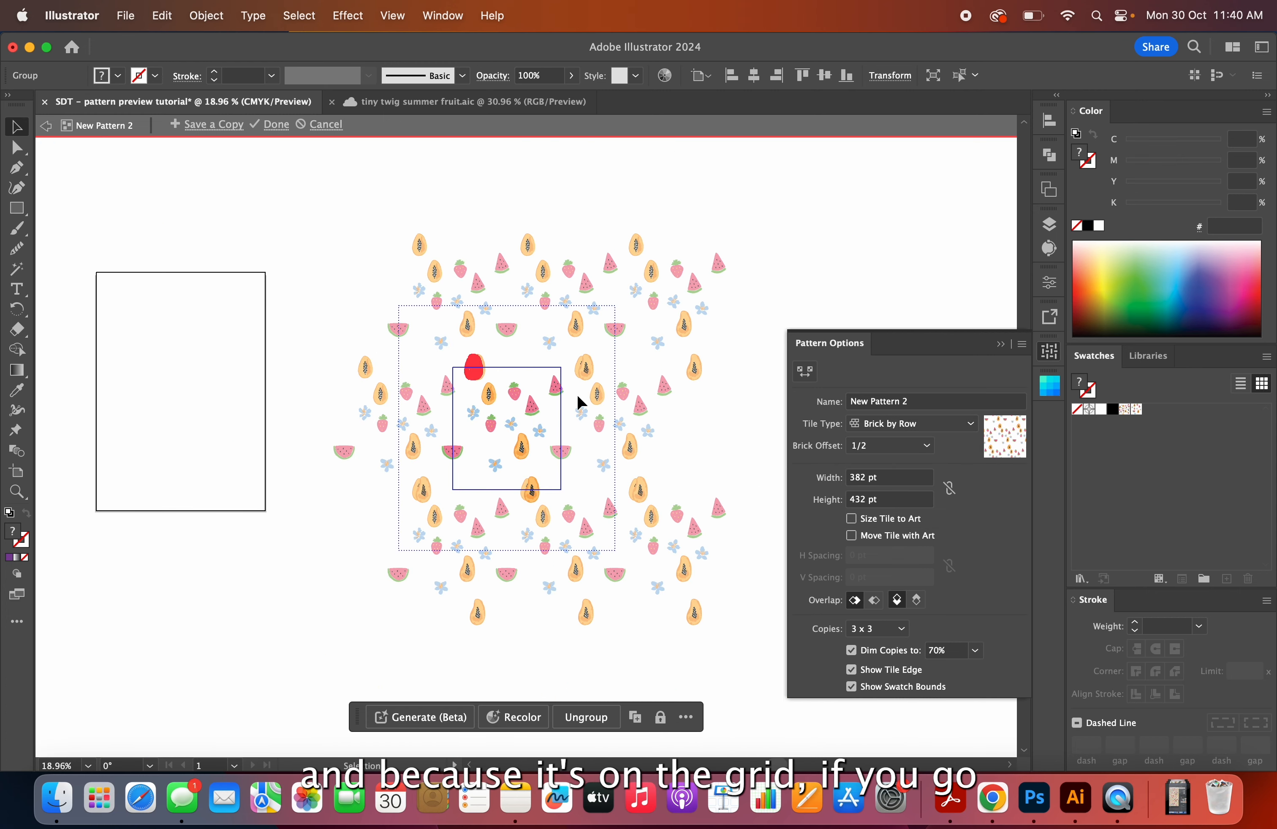
scroll(576, 395, "up", 3)
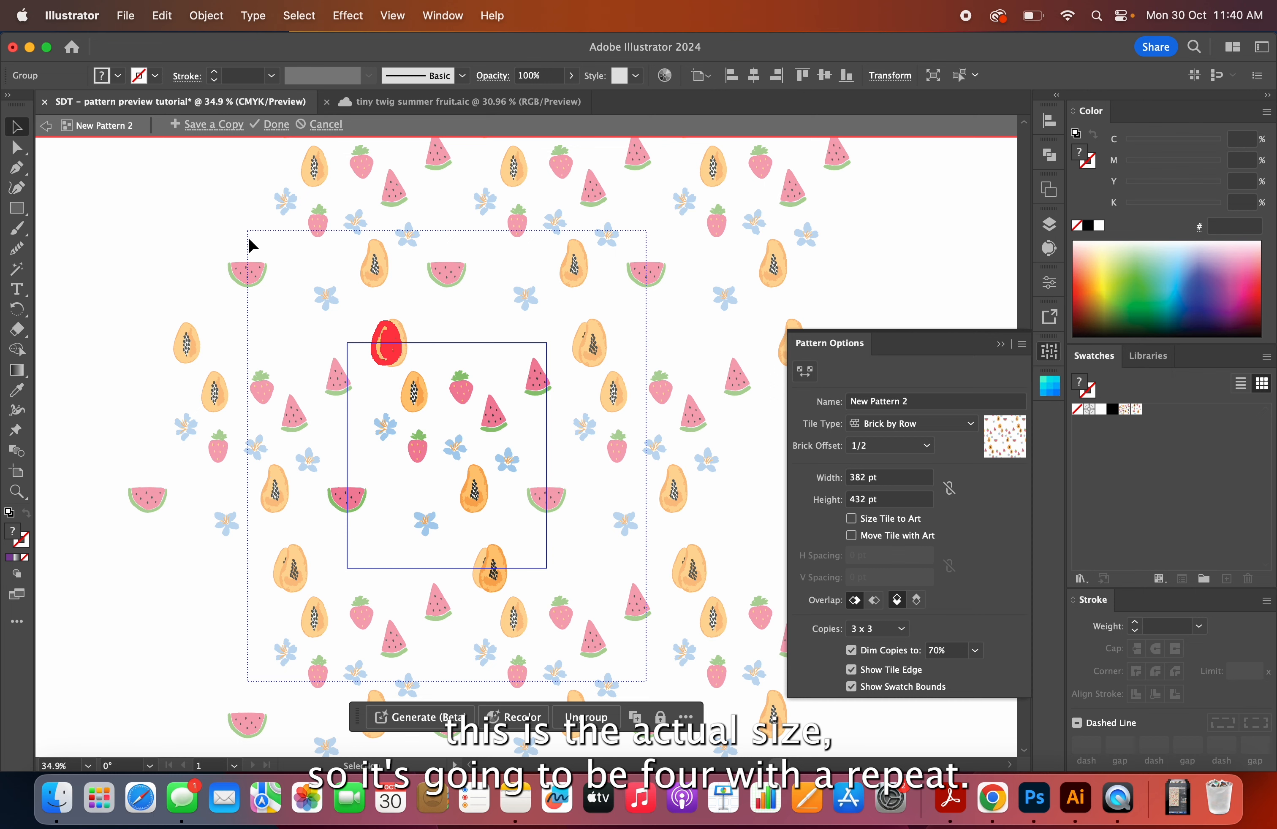
scroll(240, 427, "down", 2)
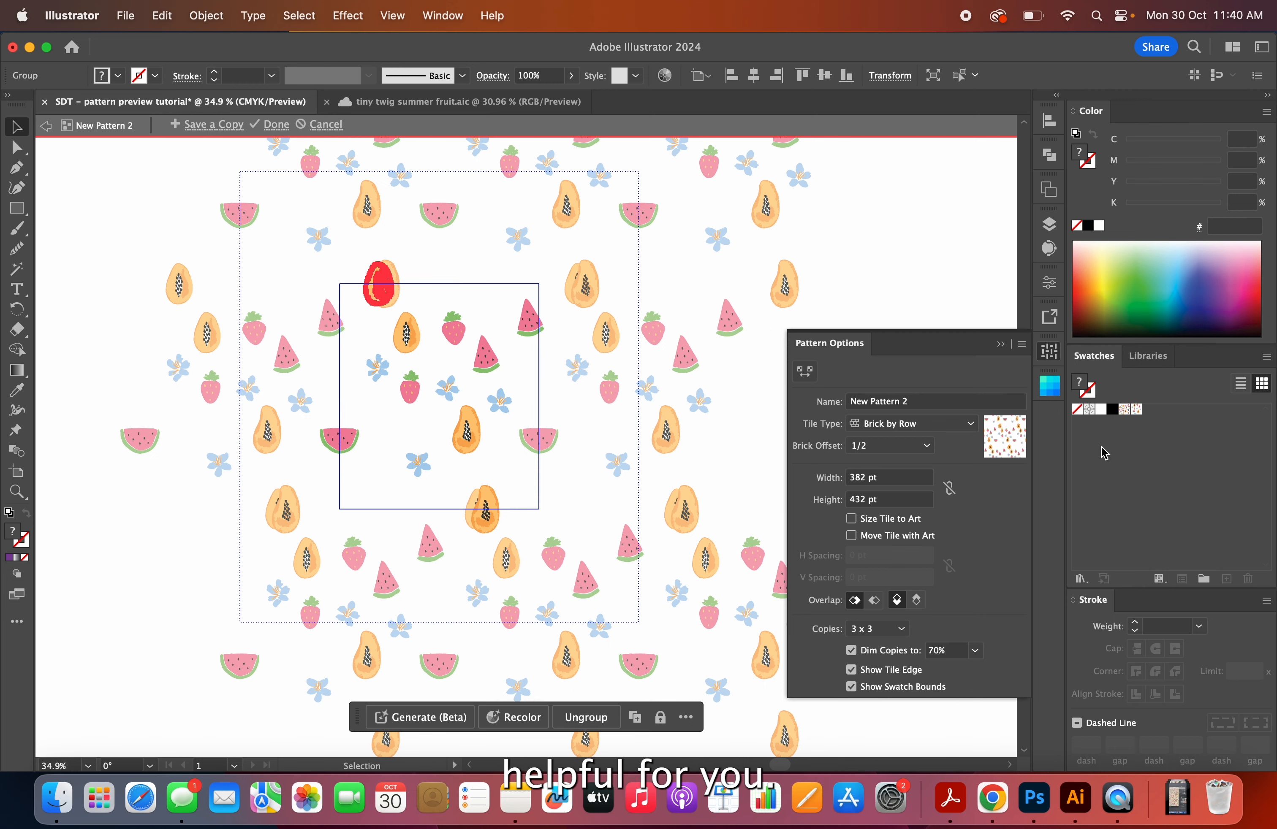
Cancel the pattern edit and move the grouped fruit pattern tile to the right, farther from the artboard.
left_click(1001, 344)
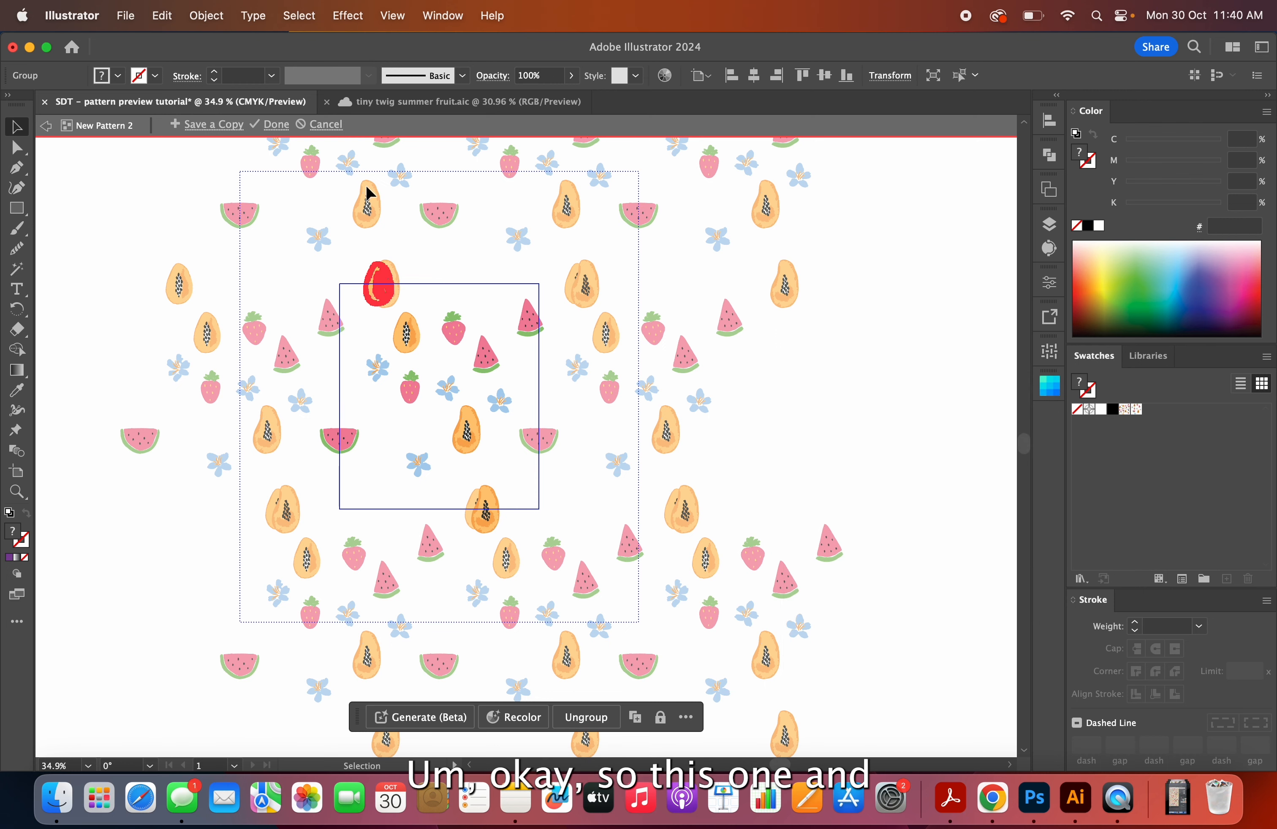
left_click(320, 125)
scroll(605, 352, "up", 5)
scroll(605, 352, "left", 5)
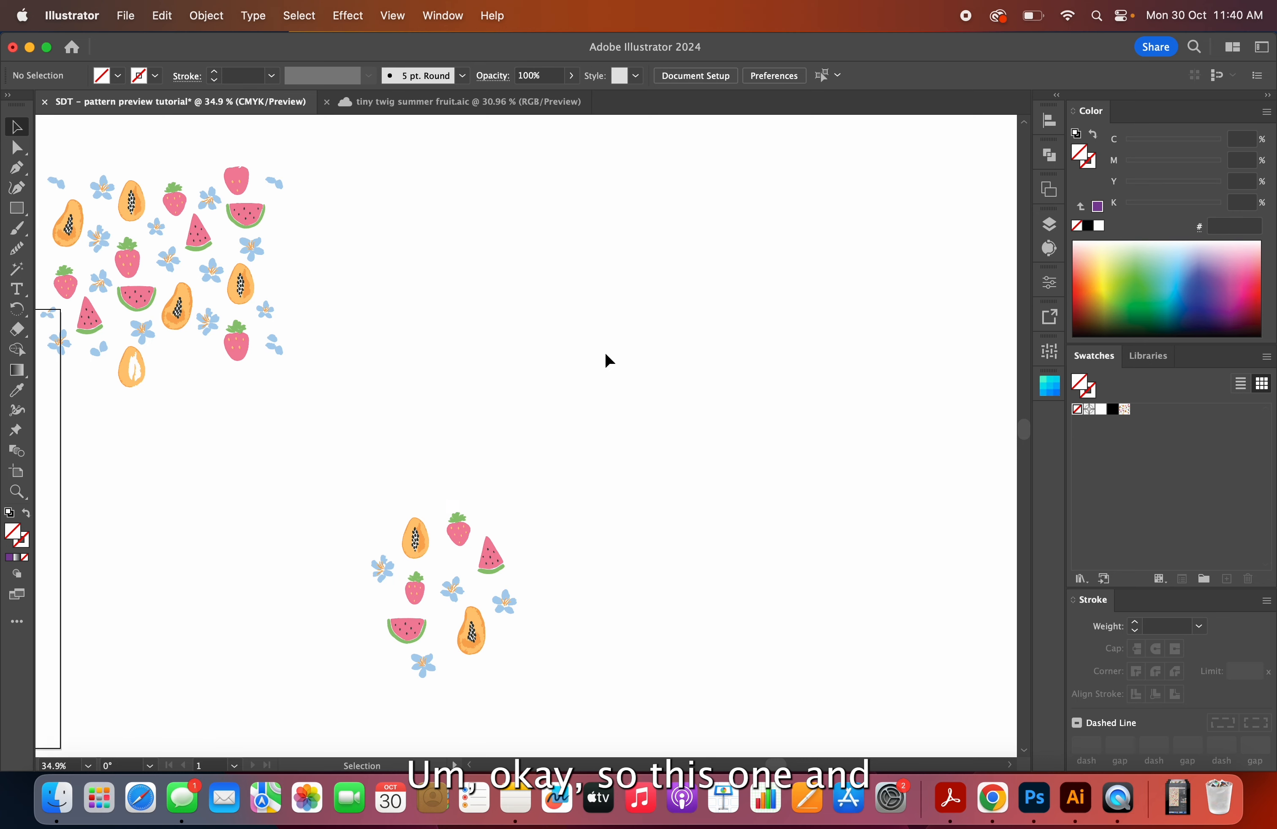
left_click_drag(411, 286, 662, 299)
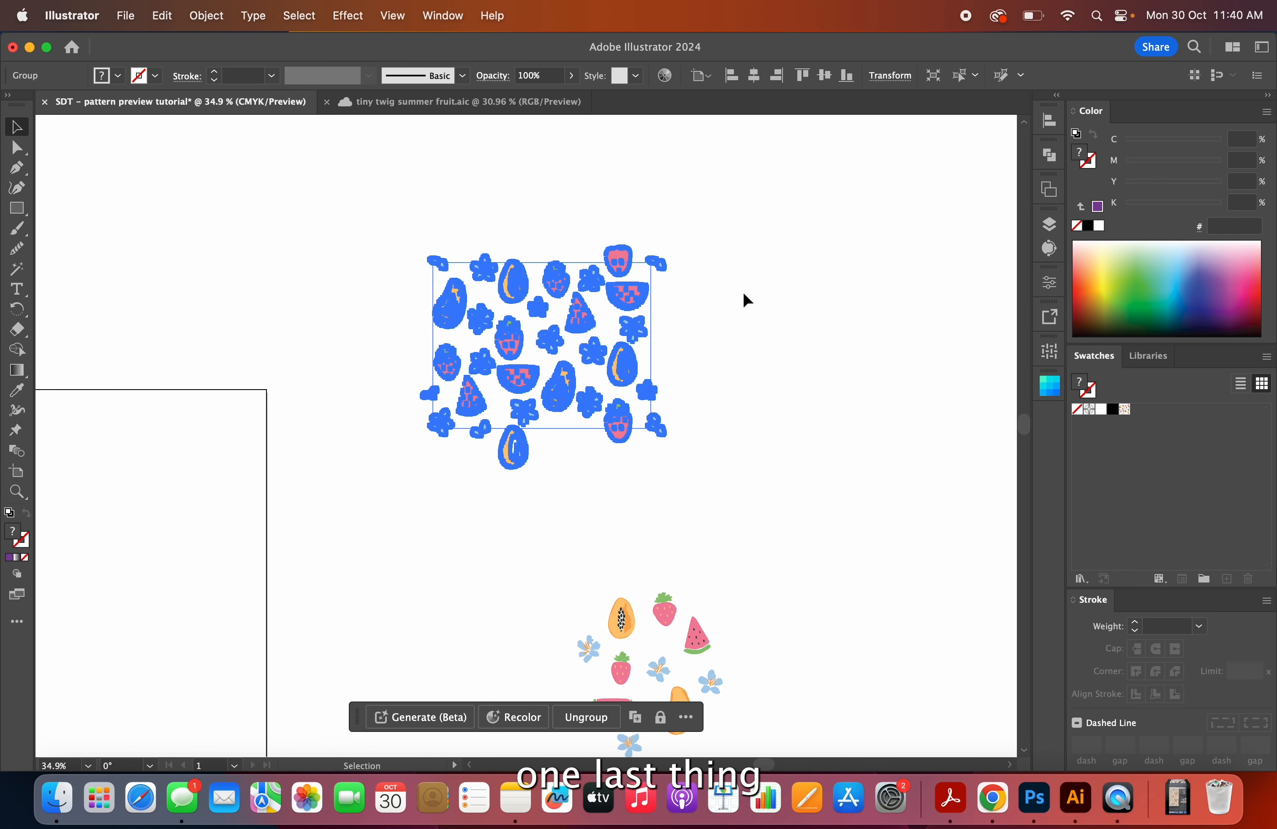
Examine the motifs and cut-off edge pieces in the grouped fruit pattern tile, and compare them with the separate motif set below it.
left_click(721, 300)
left_click(622, 299)
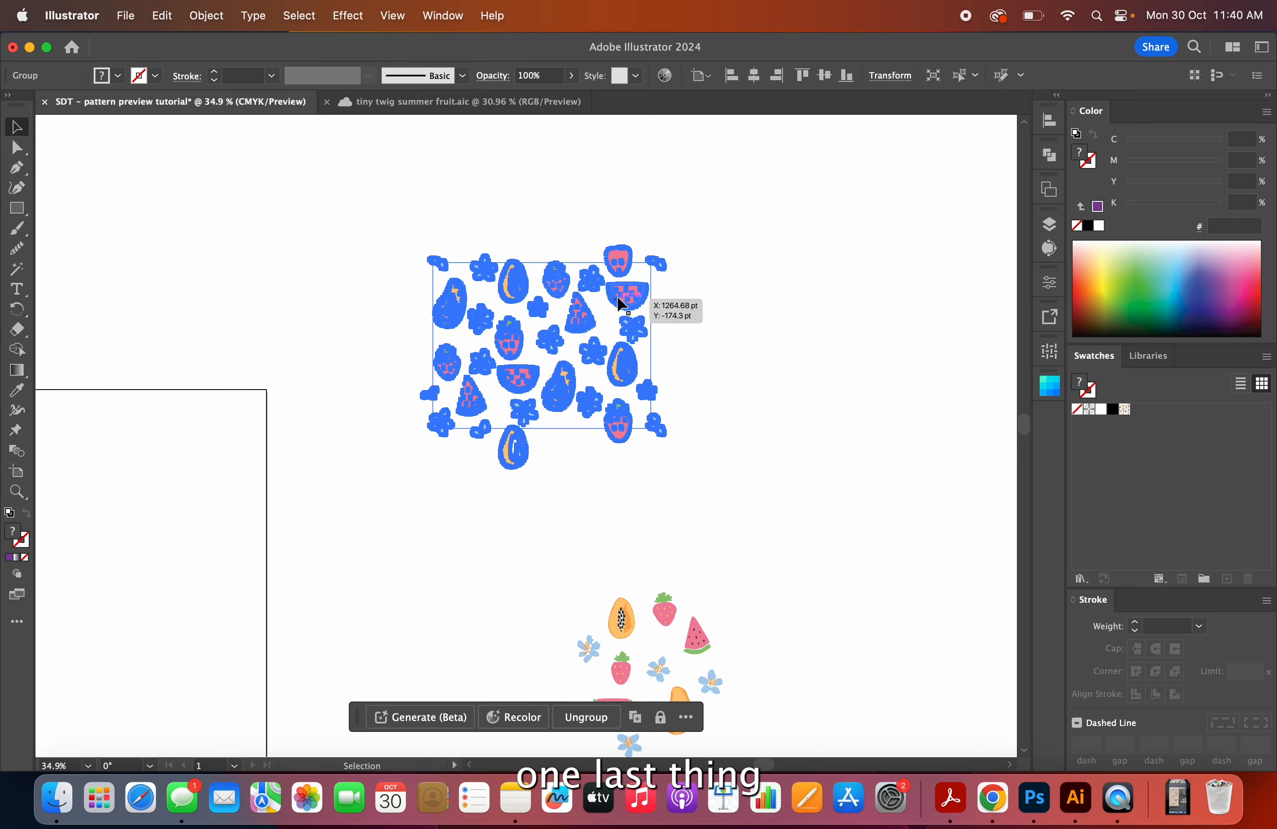
scroll(622, 305, "up", 3)
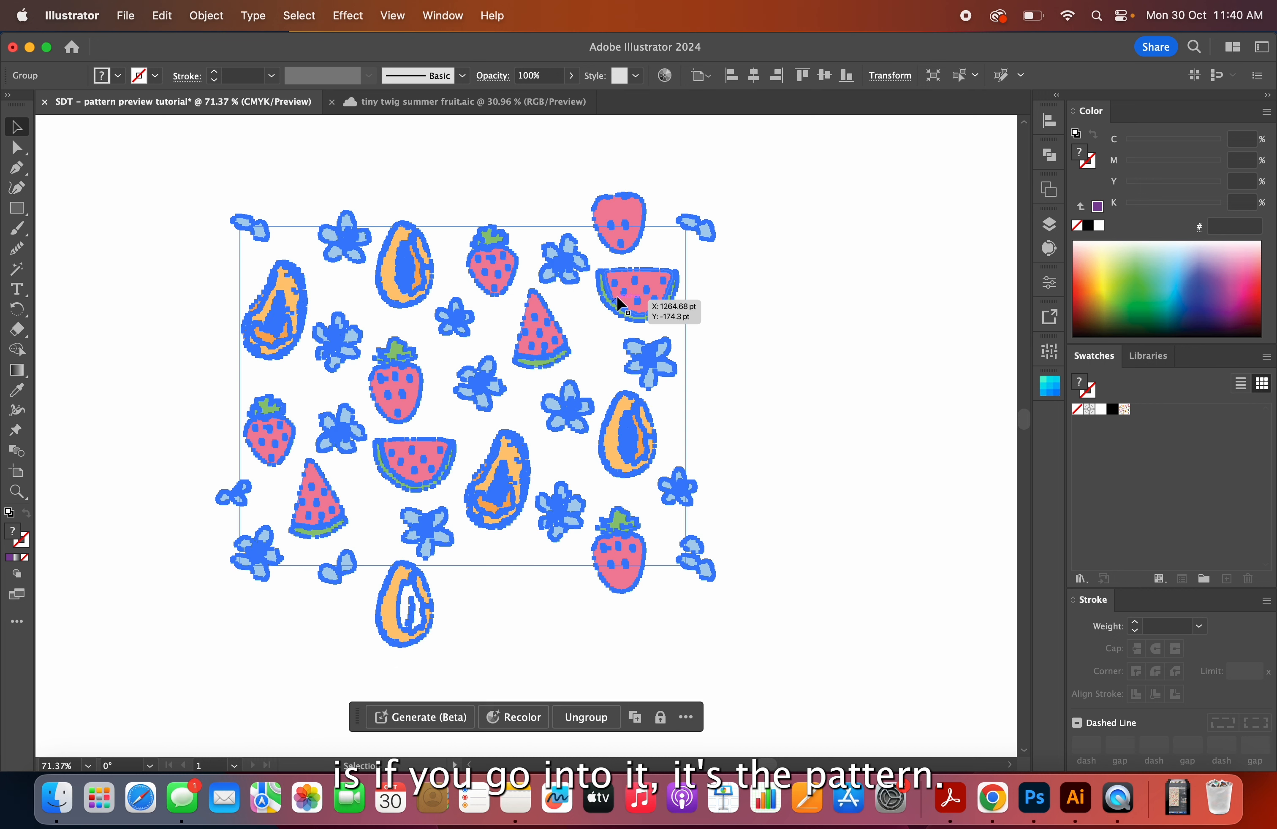
left_click(509, 178)
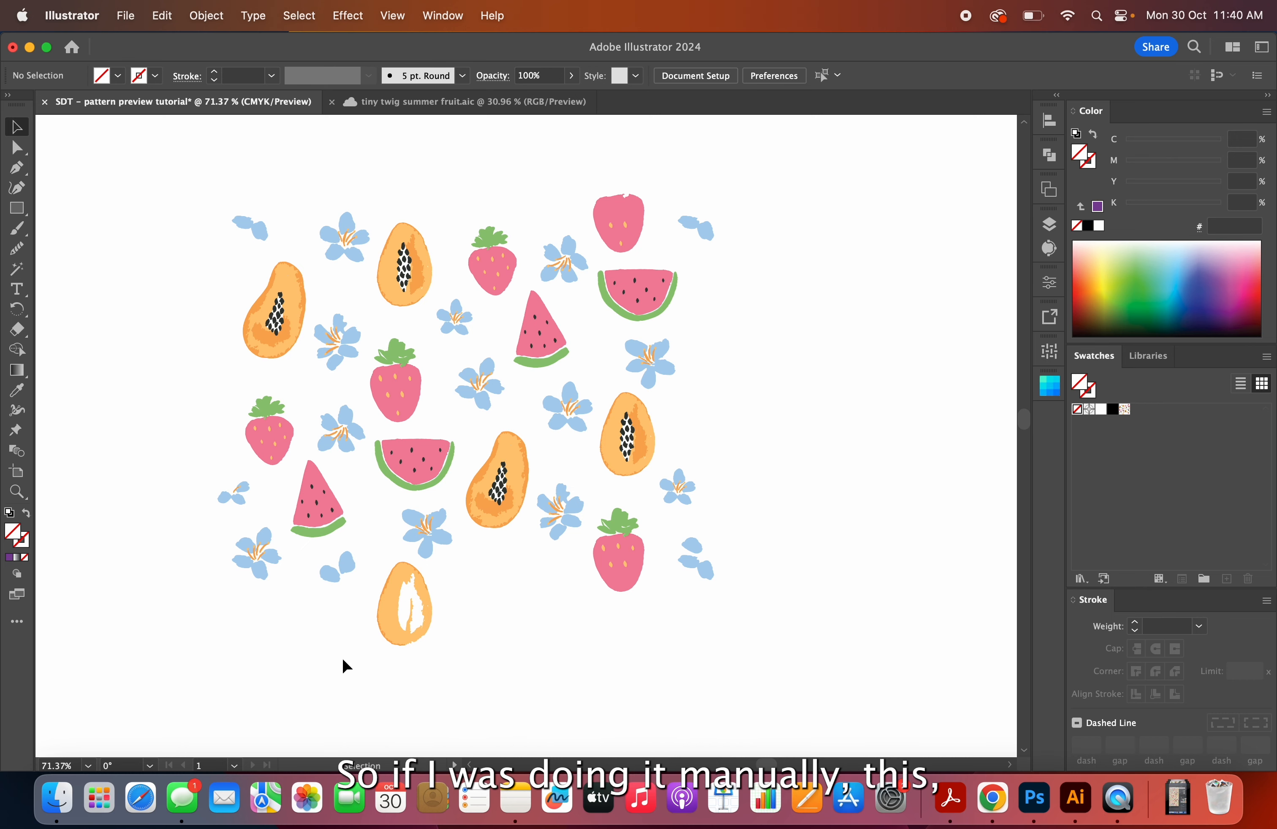
left_click(308, 509)
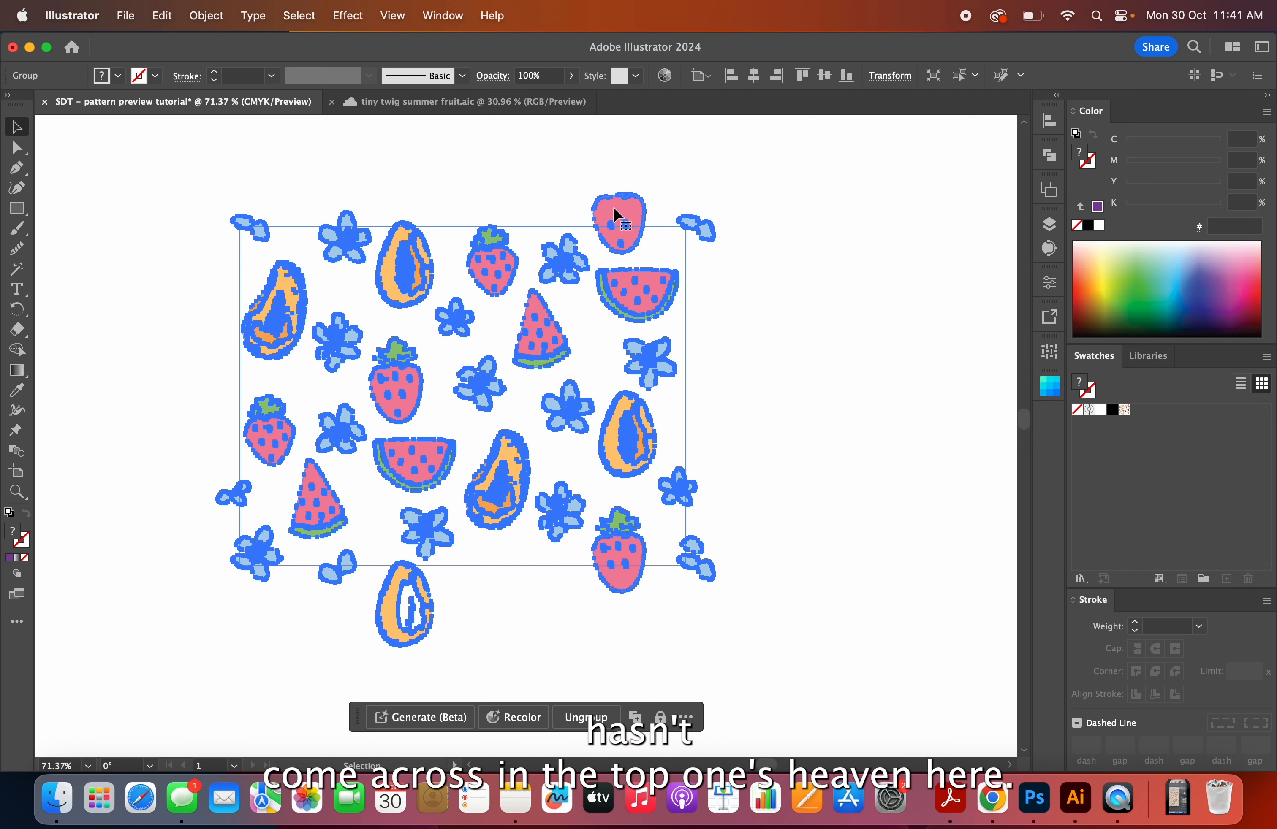
scroll(575, 309, "down", 6)
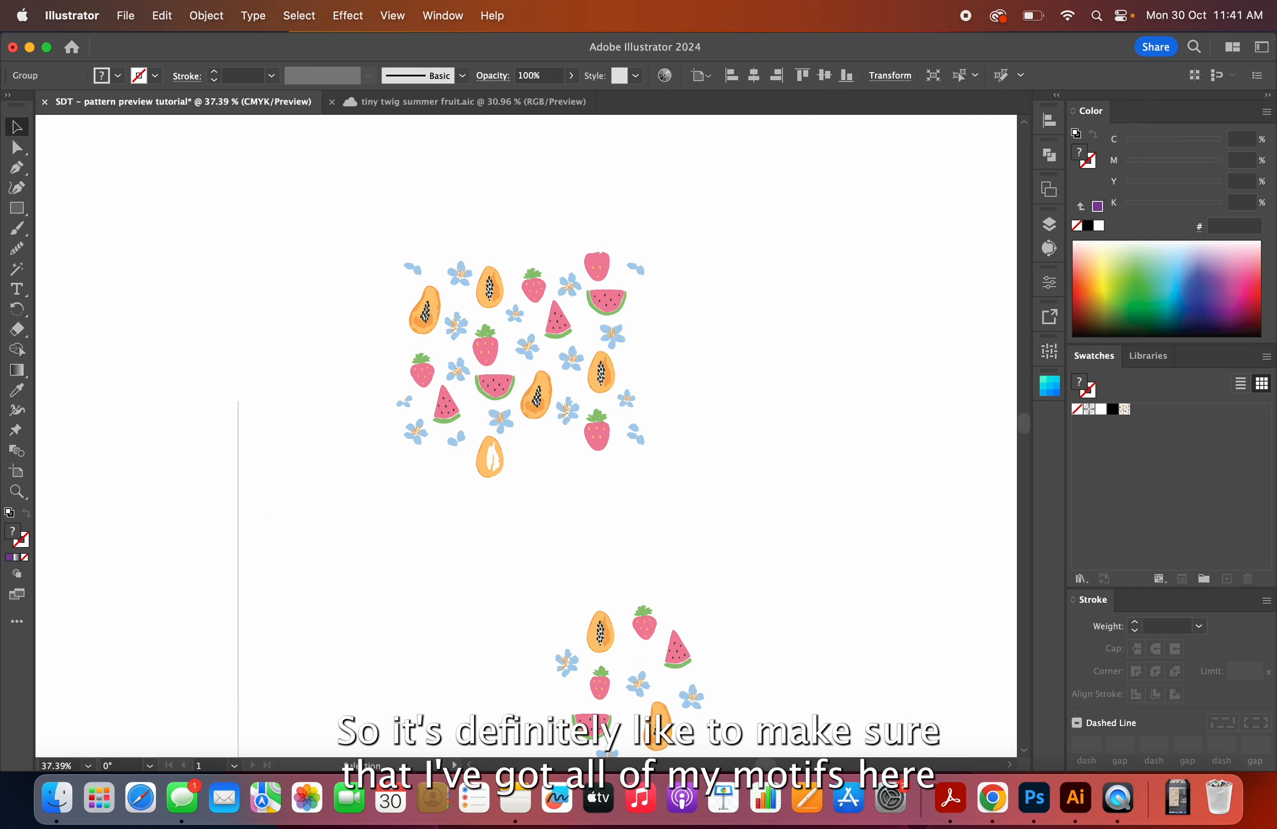
scroll(574, 308, "down", 3)
scroll(575, 309, "right", 4)
scroll(574, 309, "down", 1)
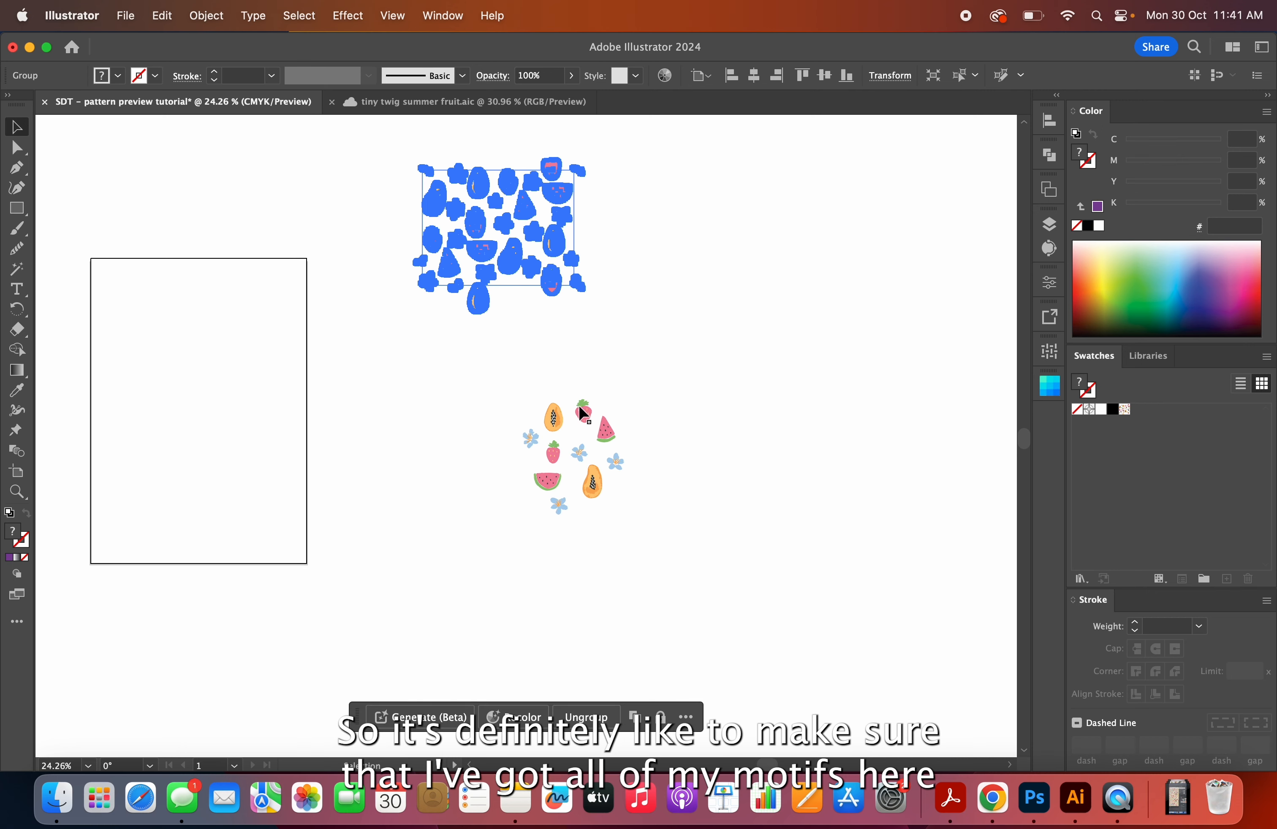
scroll(529, 249, "up", 5)
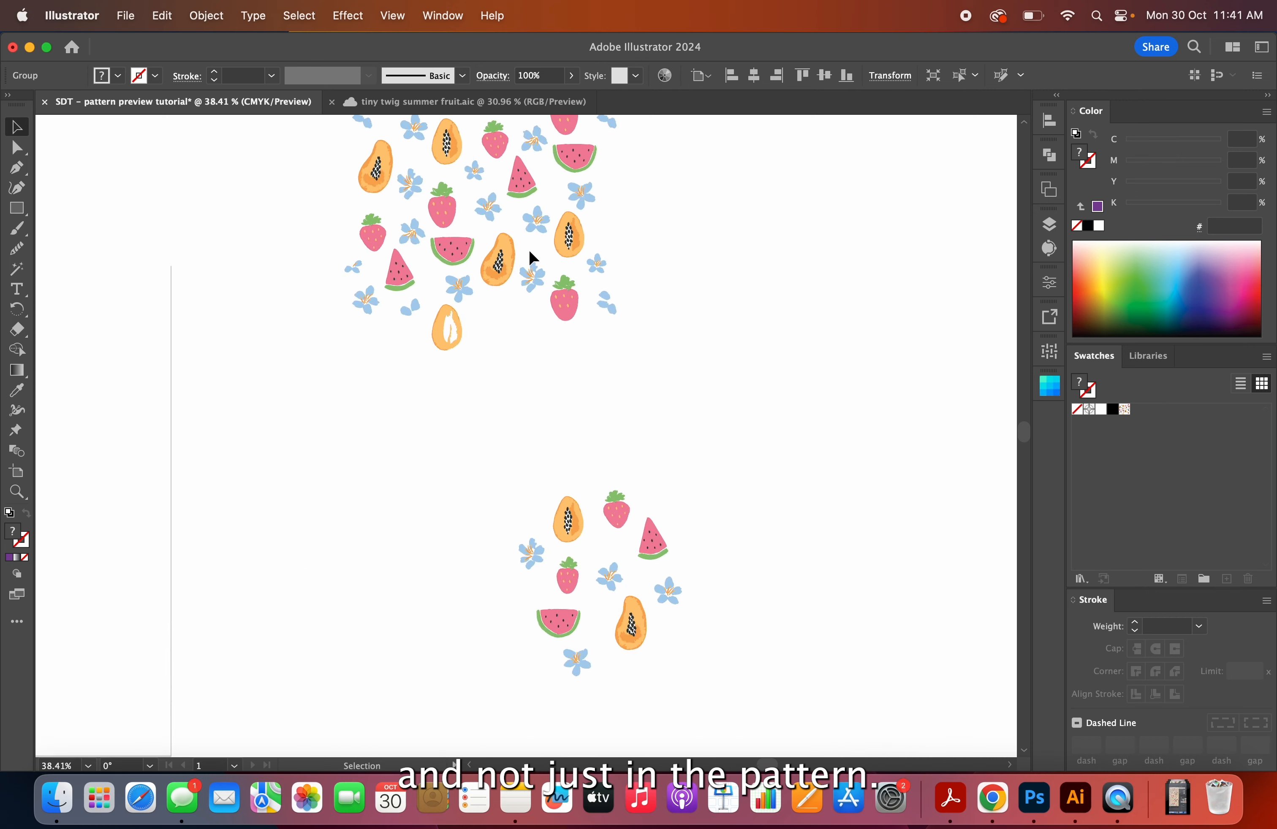
scroll(529, 252, "up", 5)
scroll(529, 251, "left", 3)
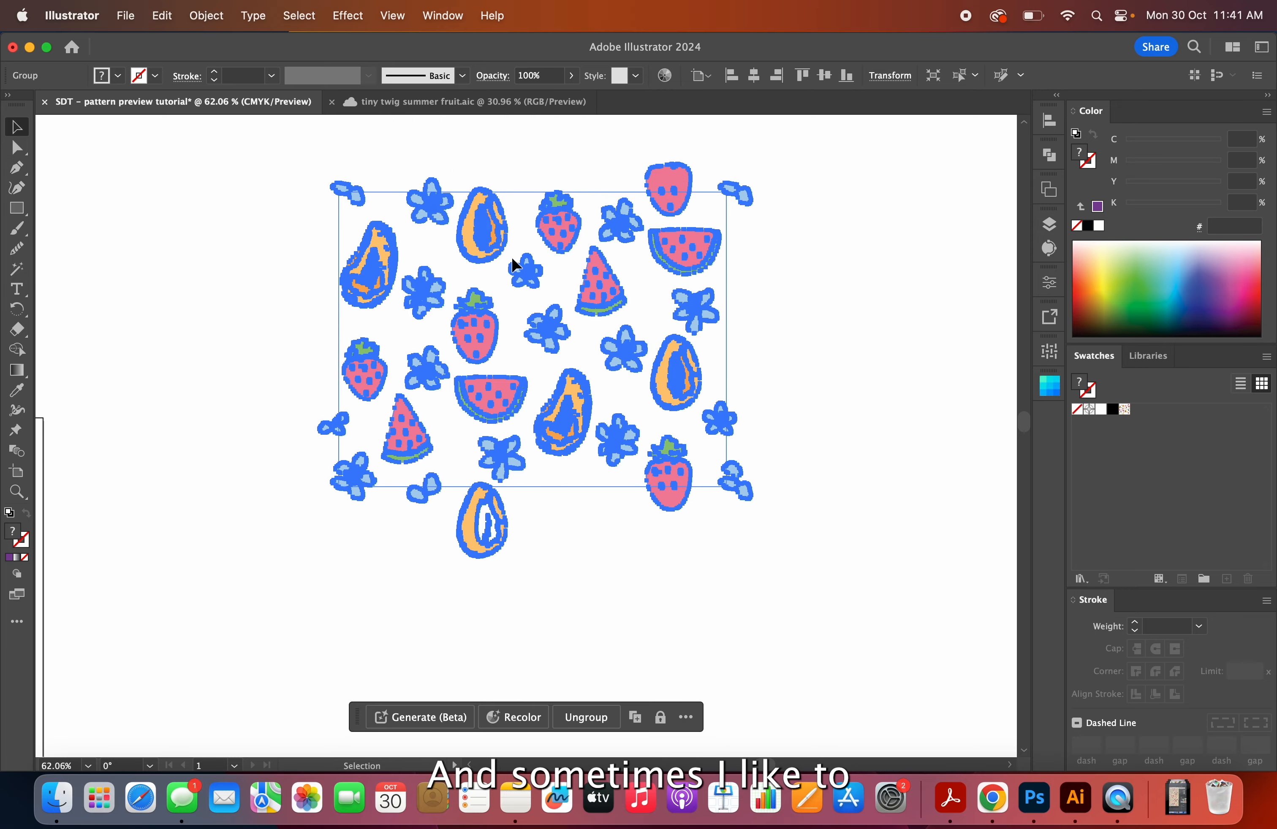
scroll(542, 218, "up", 4)
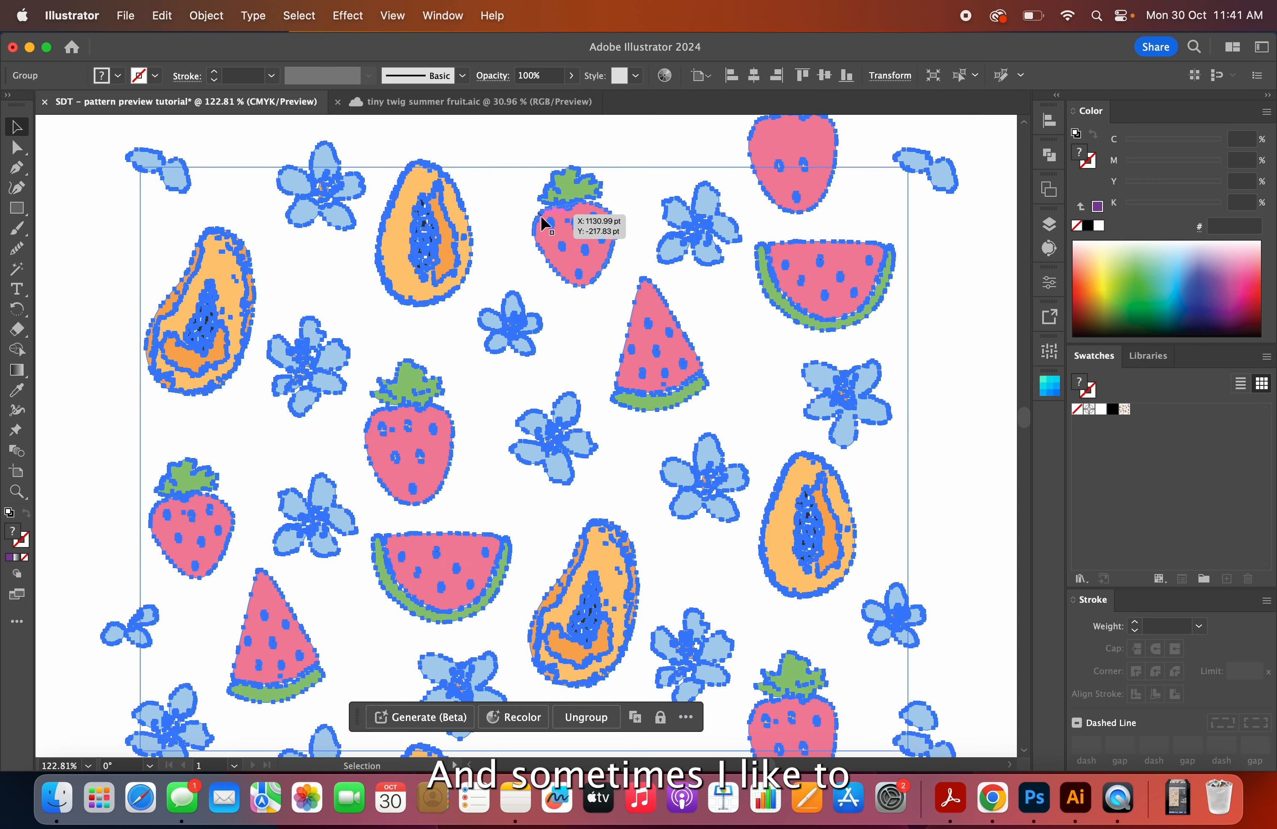
scroll(544, 221, "down", 3)
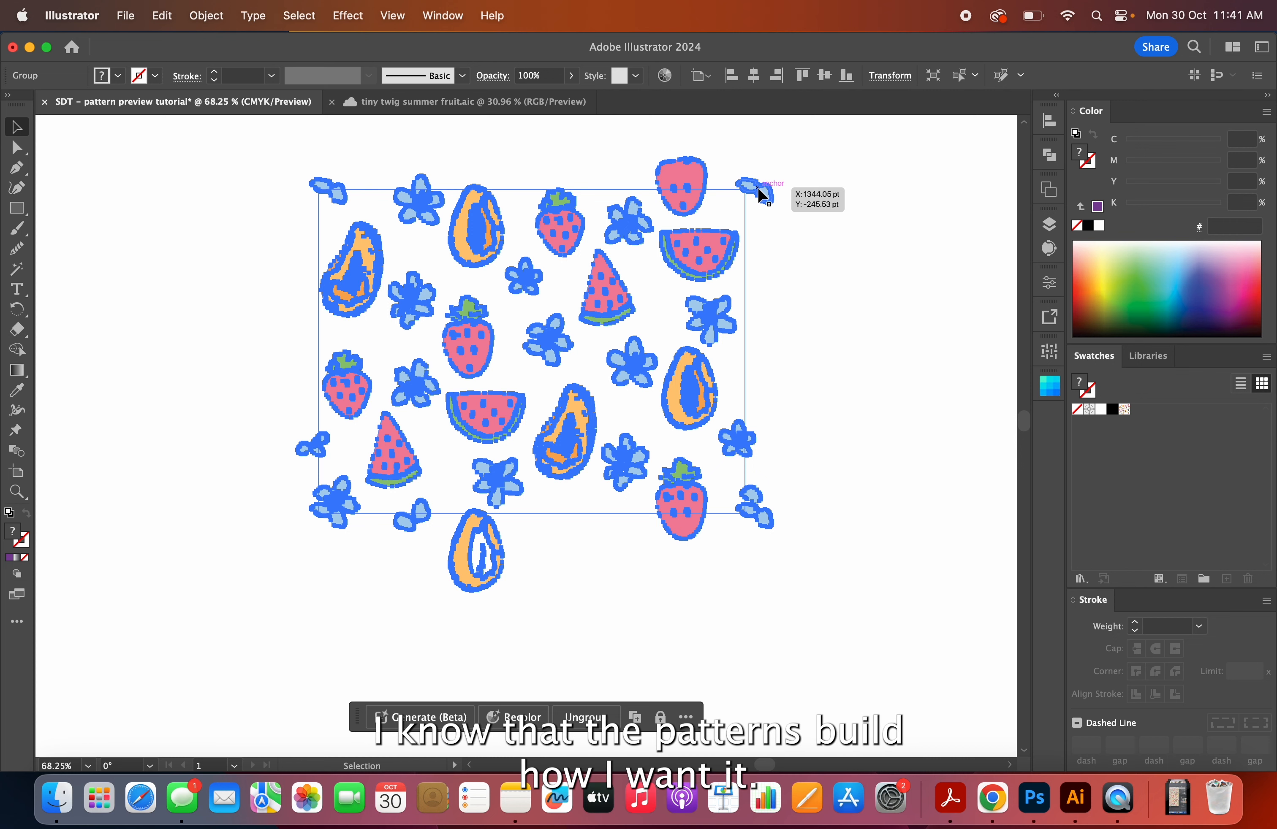
Ungroup the fruit pattern tile, then select its upper-right corner petals and its unfilled bounding rectangle.
key("shift+super+g")
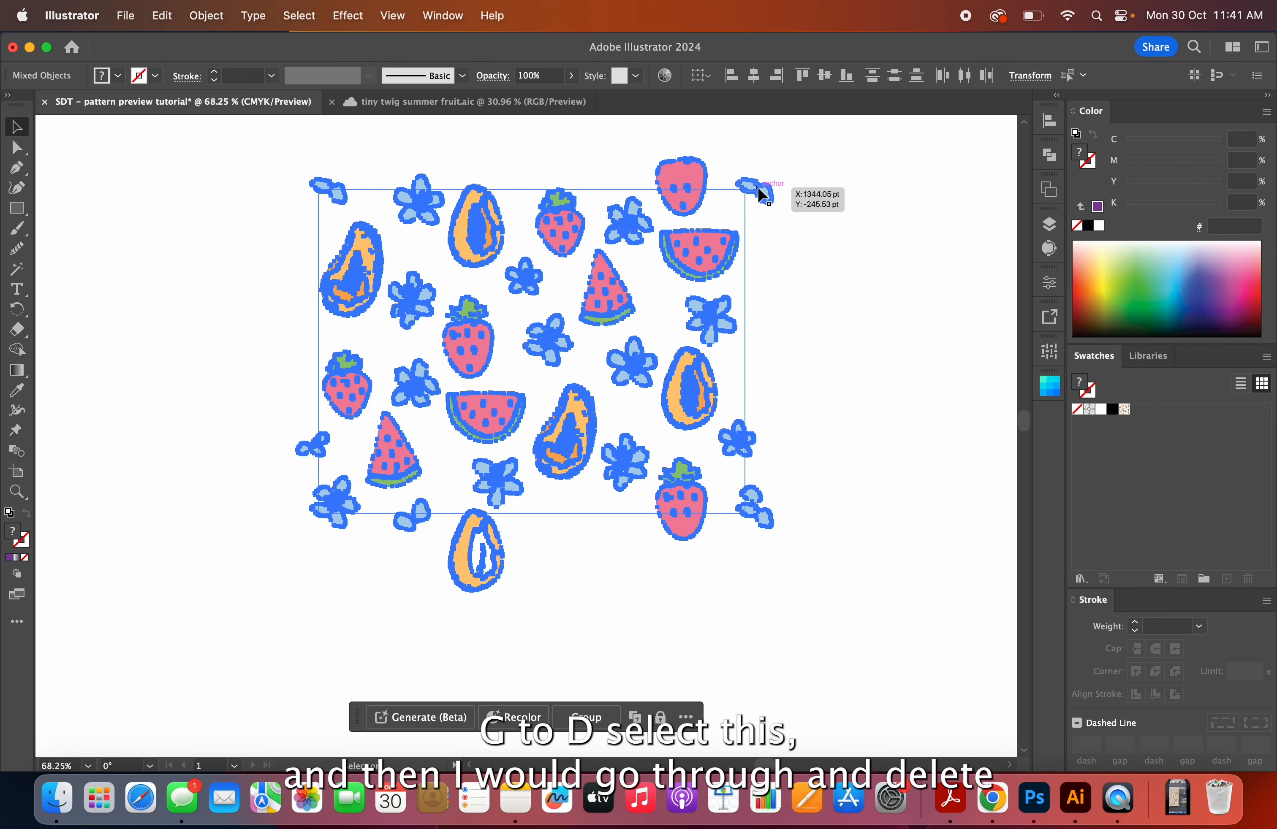
left_click(821, 268)
left_click(773, 196)
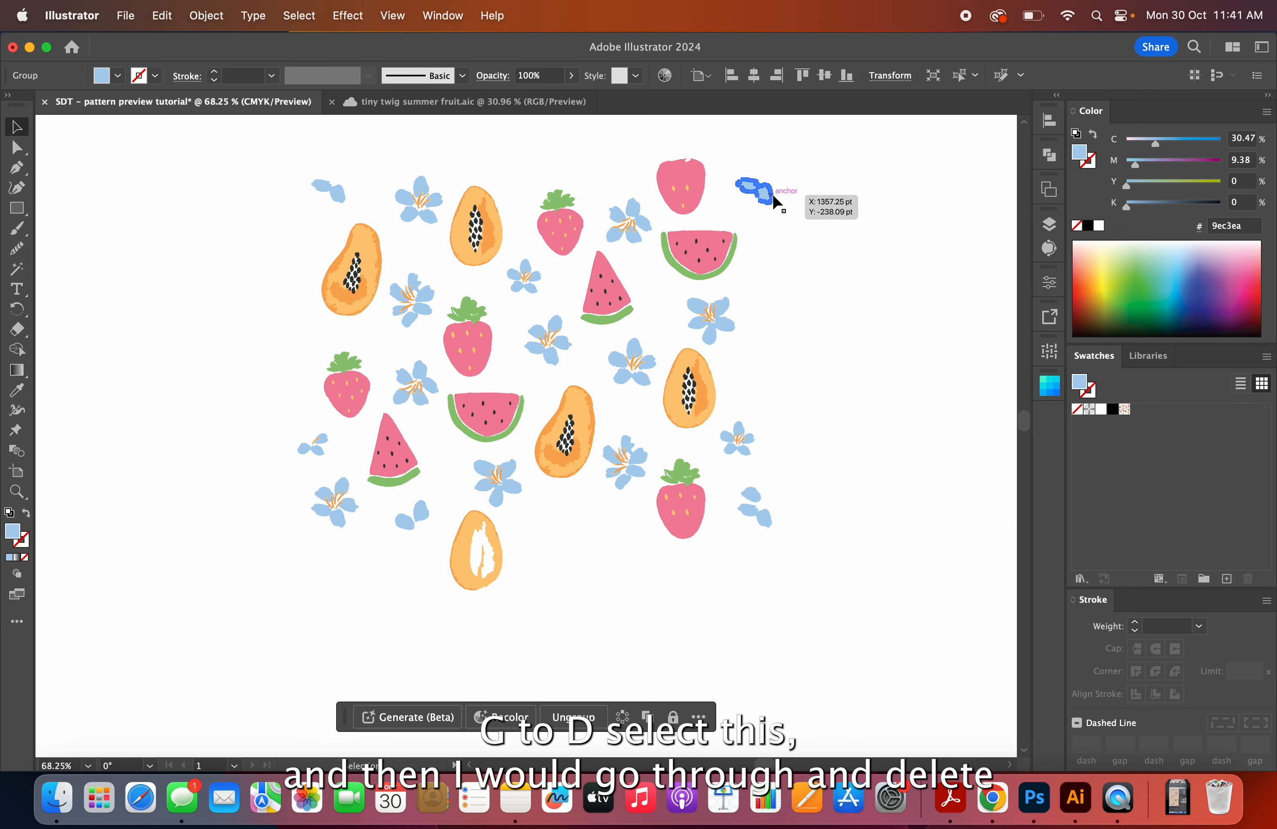
scroll(774, 199, "up", 4)
scroll(751, 190, "down", 4)
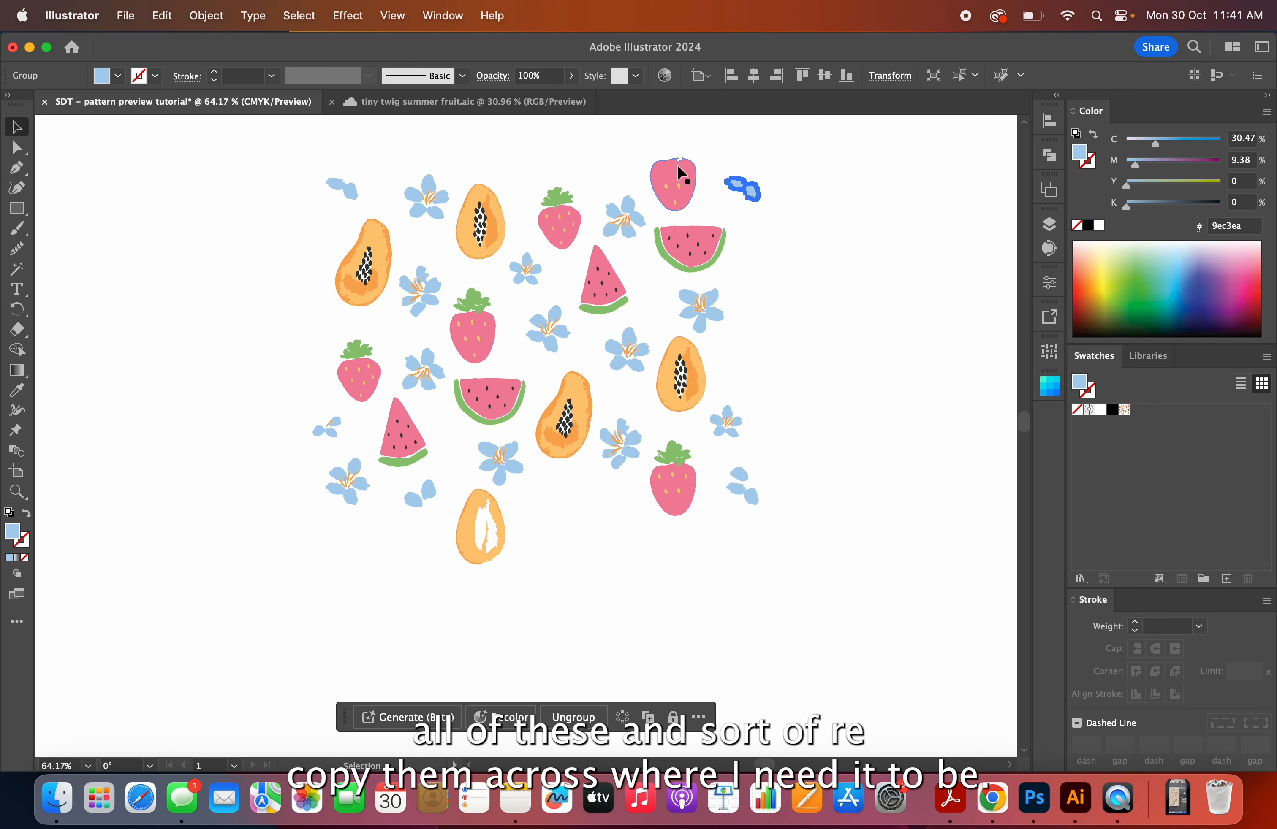
left_click(330, 323)
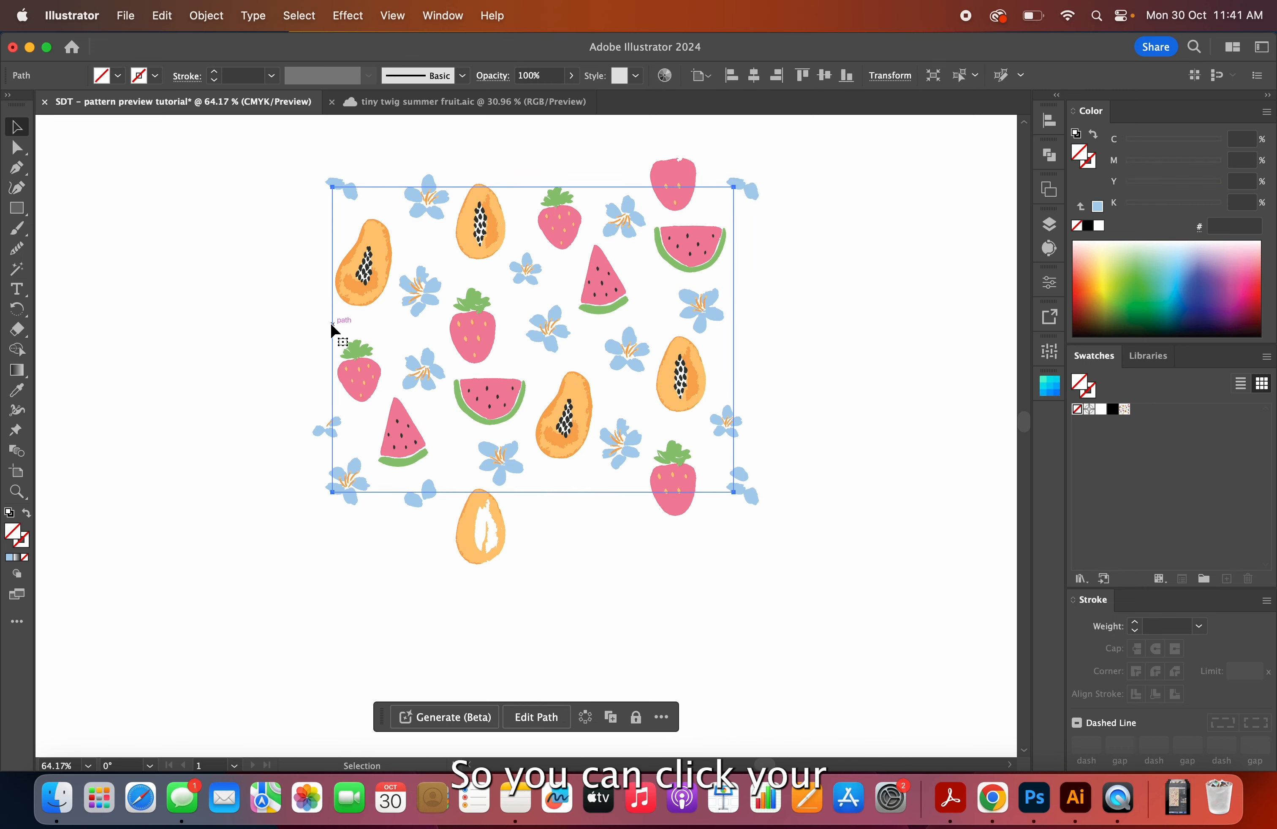
left_click(872, 81)
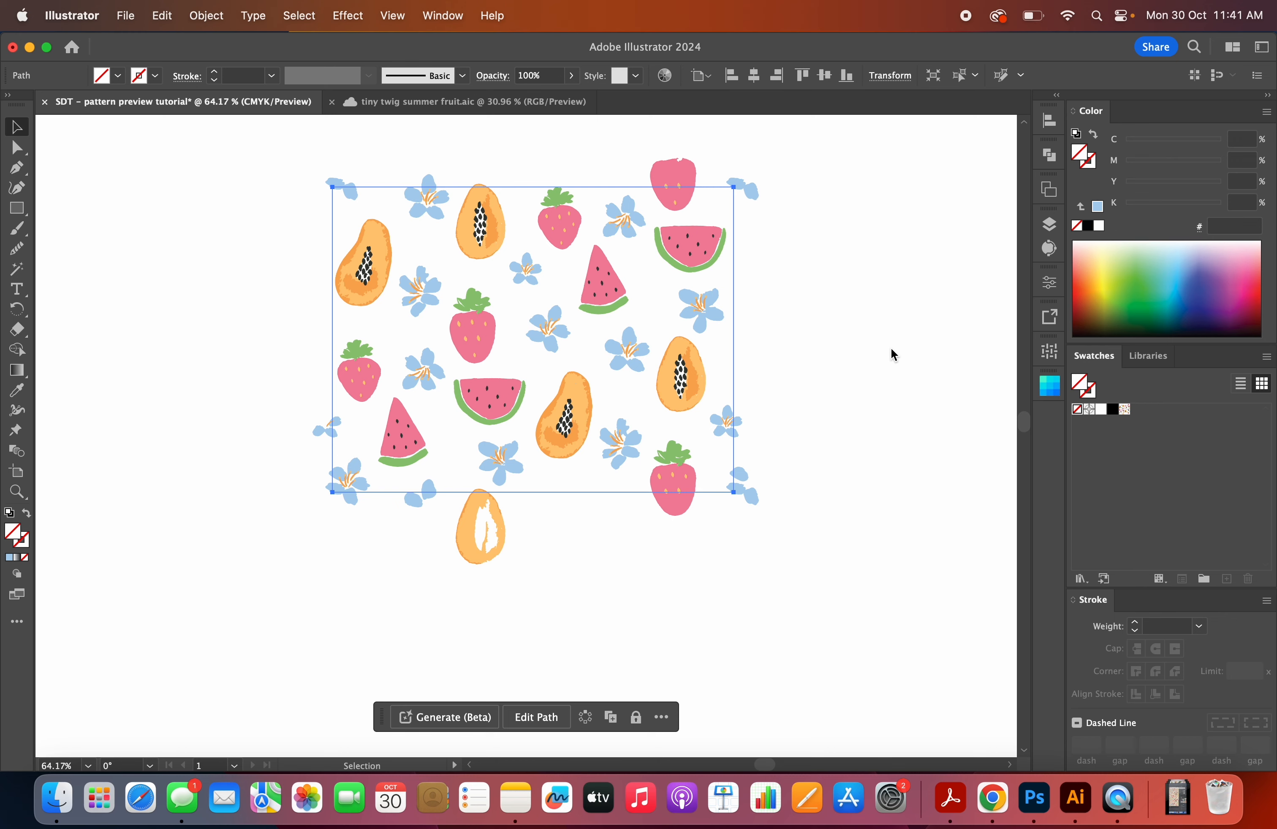
Inspect the separate petal and stamen pieces of the flower at the tile's lower-left corner.
left_click(349, 478)
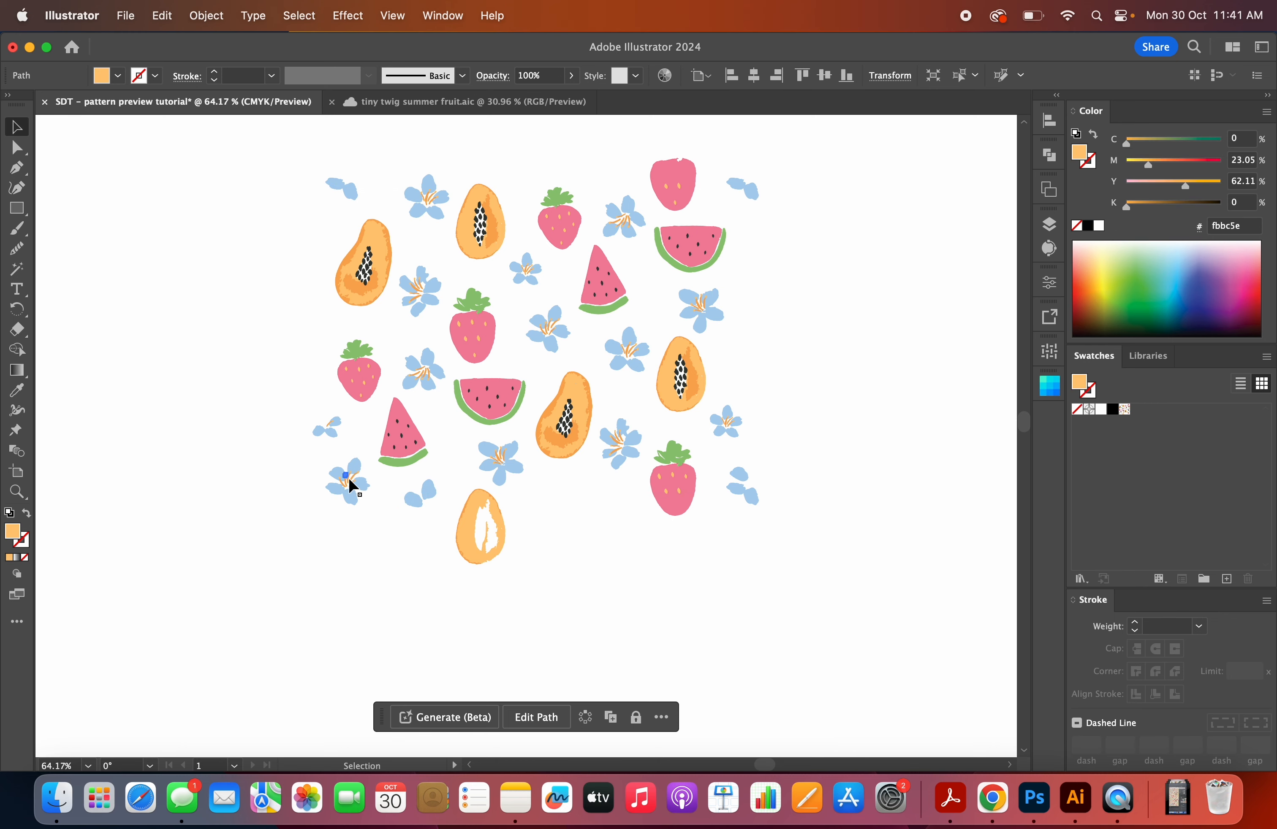
scroll(348, 477, "up", 10)
left_click(384, 430)
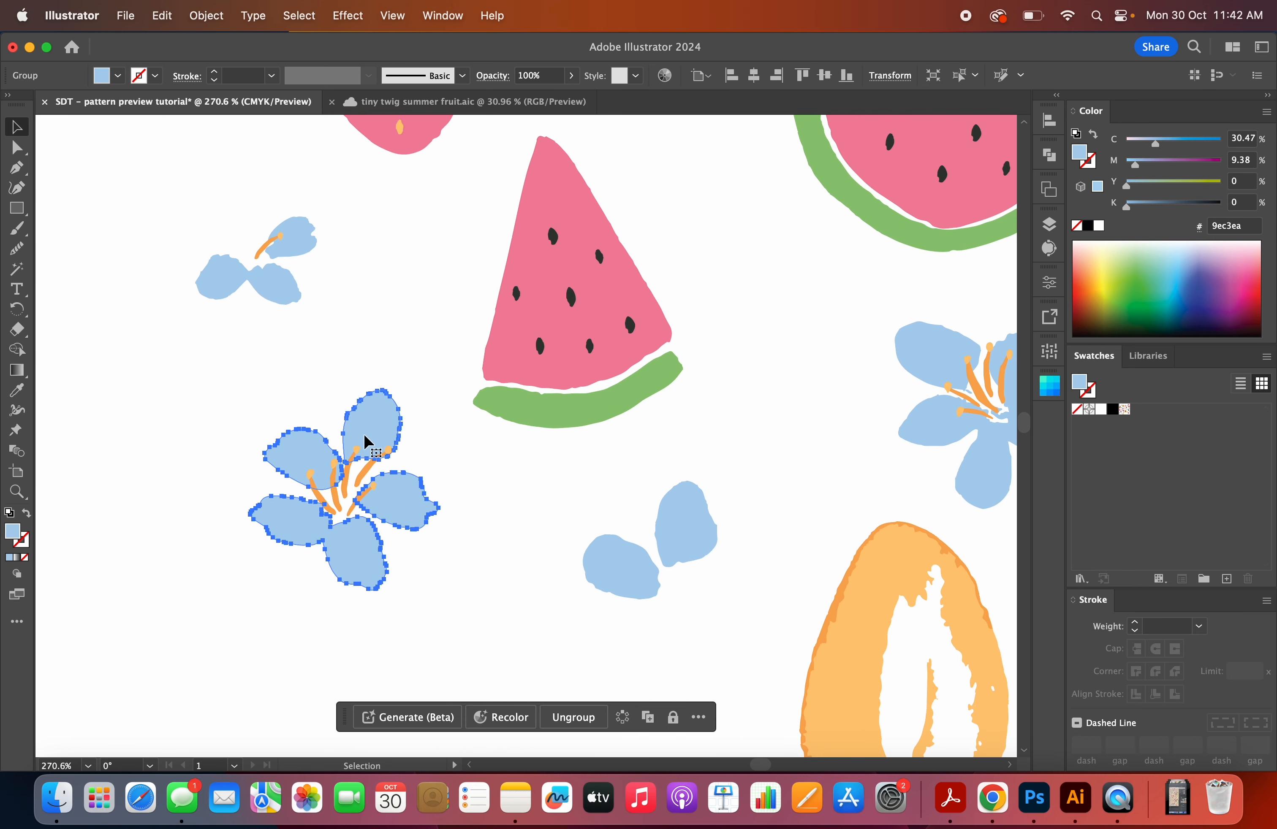
left_click(170, 495)
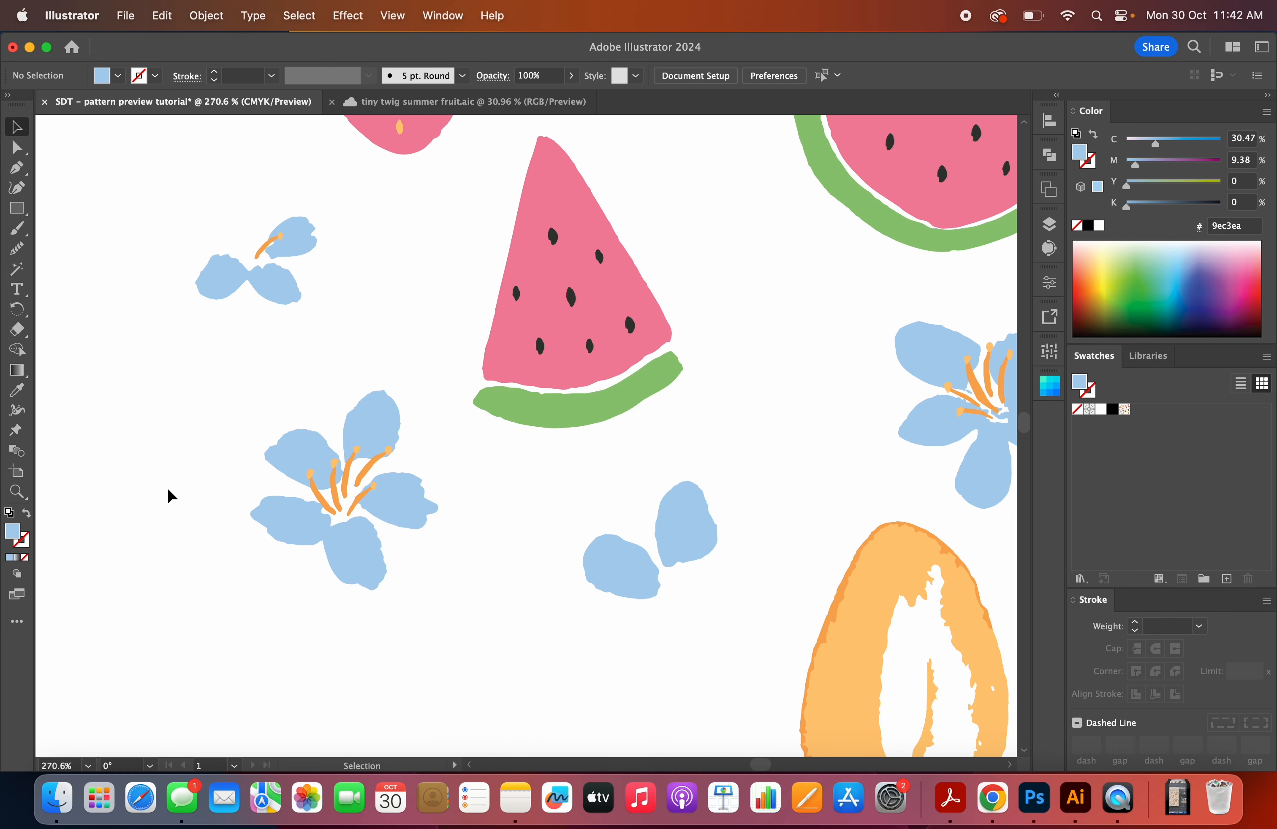
left_click(337, 482)
scroll(339, 480, "down", 10)
left_click(816, 343)
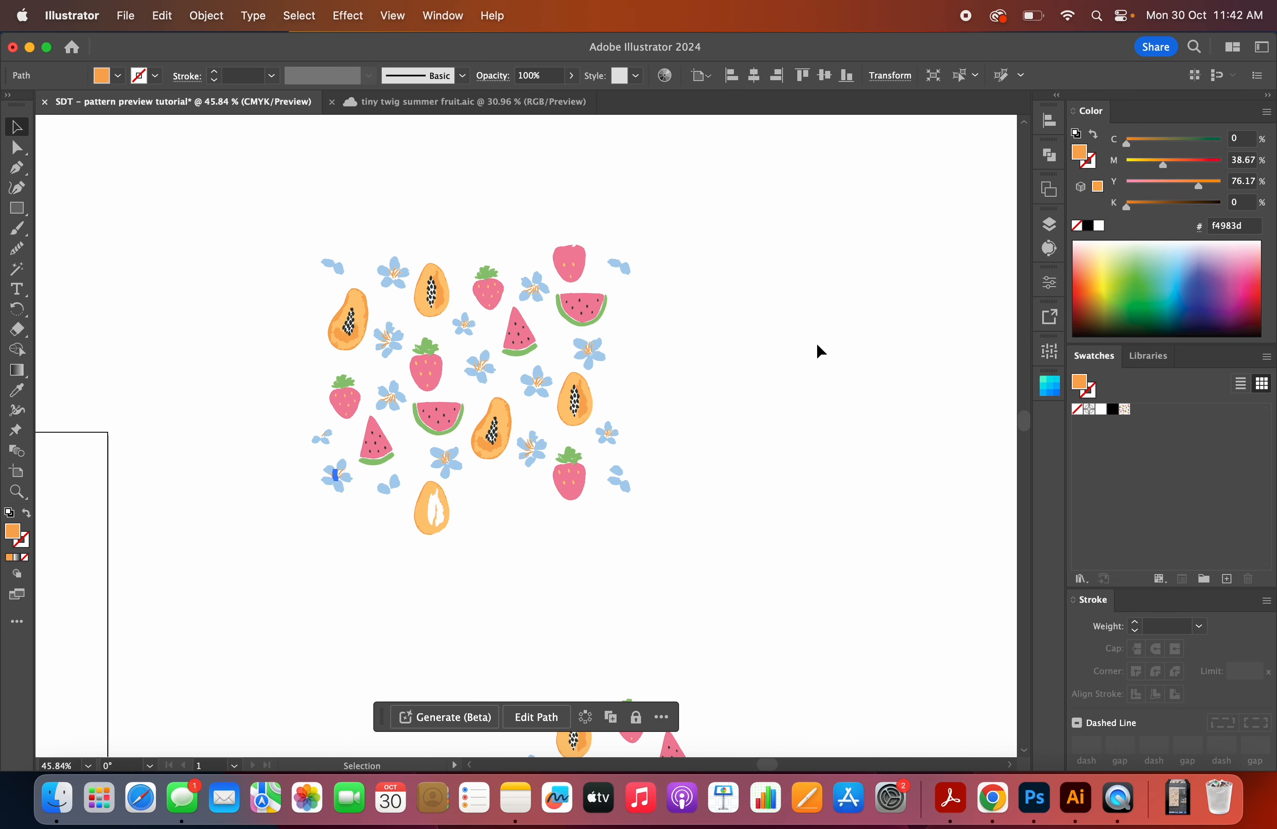